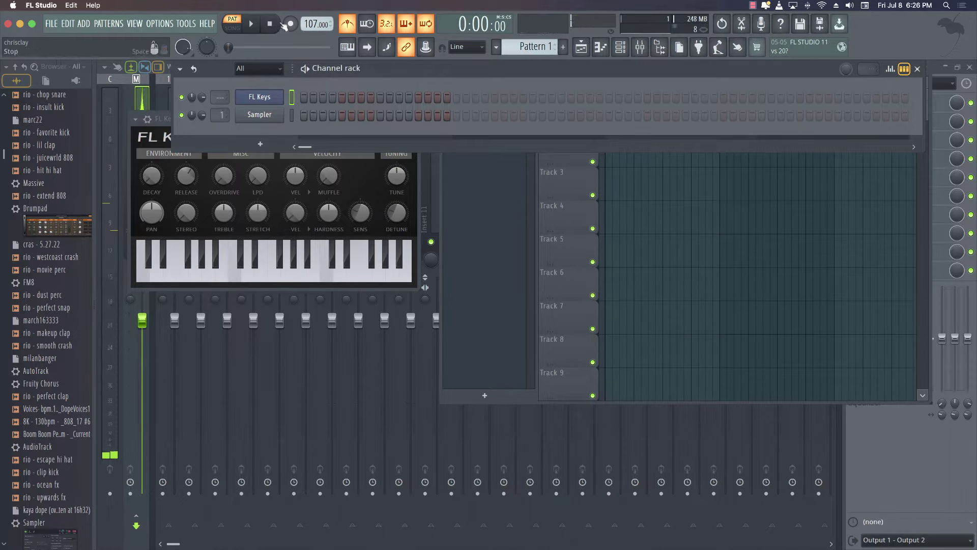
{"action": "key", "text": "space"}
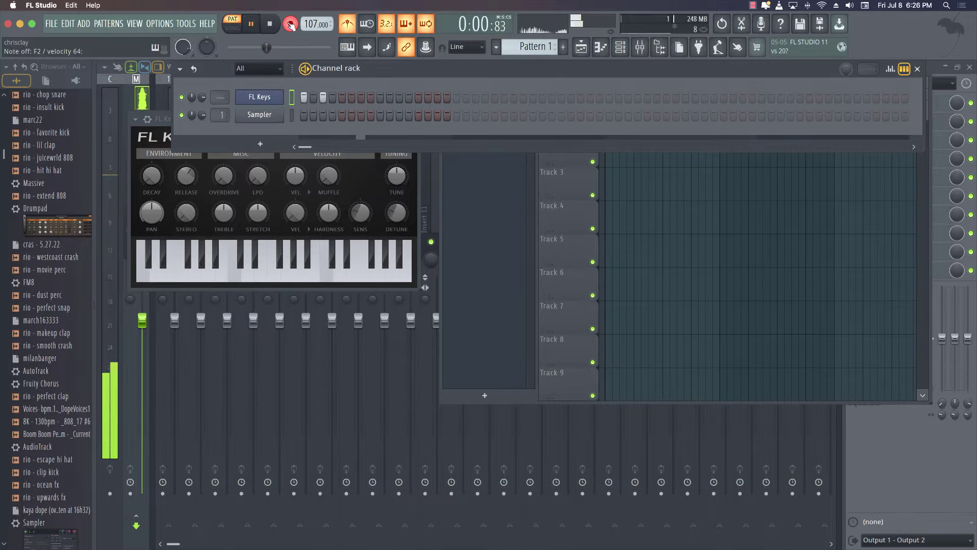
{"action": "key", "text": "space"}
{"action": "key", "text": "super+z"}
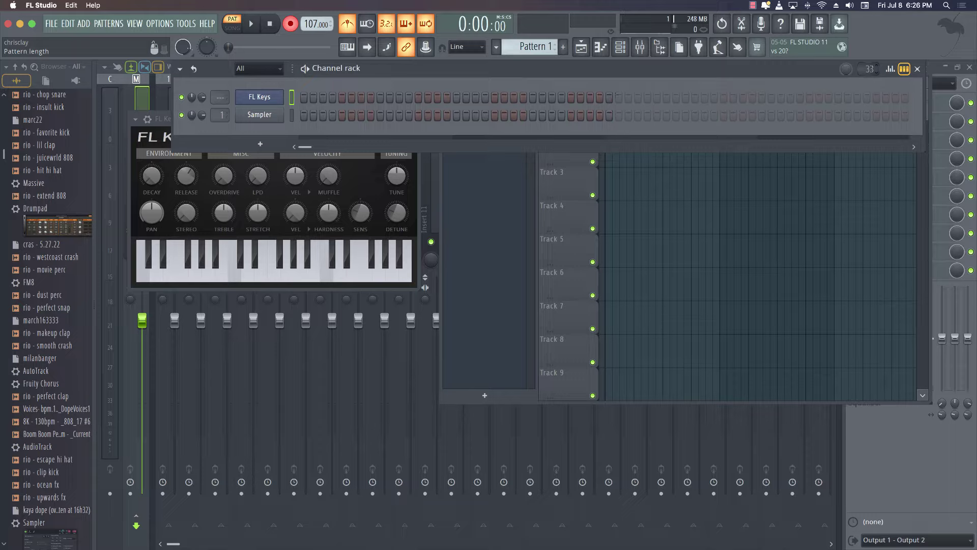
Record an FL Keys chord melody spanning 64 steps in Pattern 1
{"action": "key", "text": "space"}
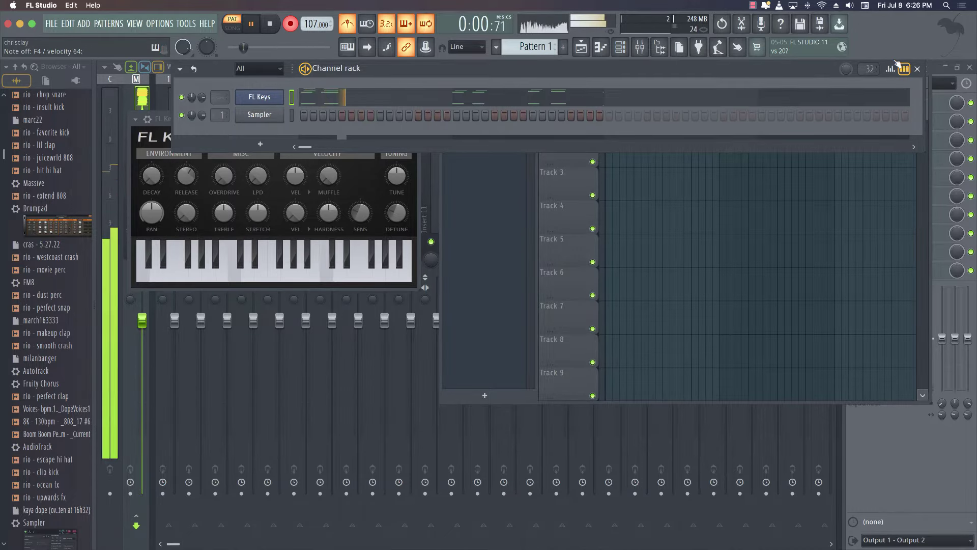
{"action": "key", "text": "space"}
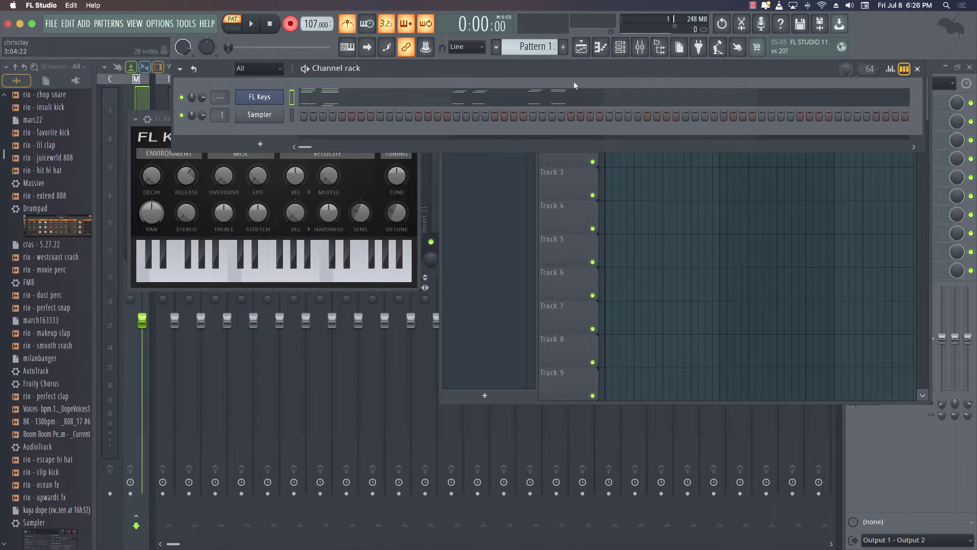
{"action": "key", "text": "space"}
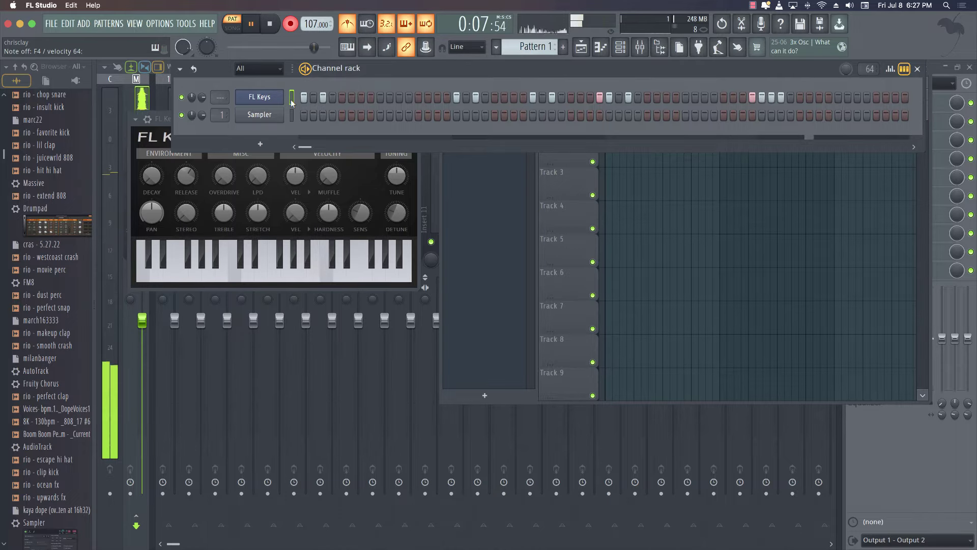
{"action": "key", "text": "space"}
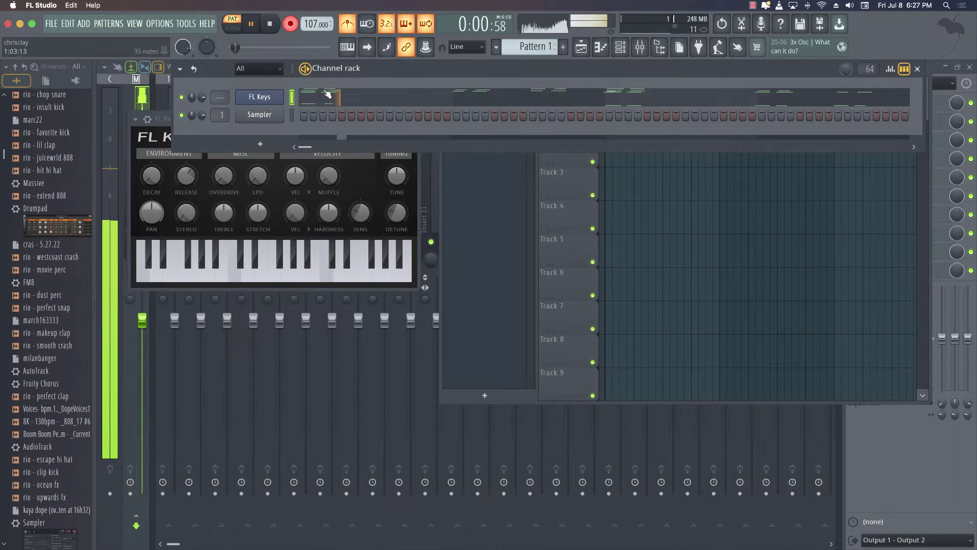
Try quick-quantizing the recorded FL Keys notes in the piano roll, and undo the quantization
{"action": "left_click", "coordinate": [342, 103]}
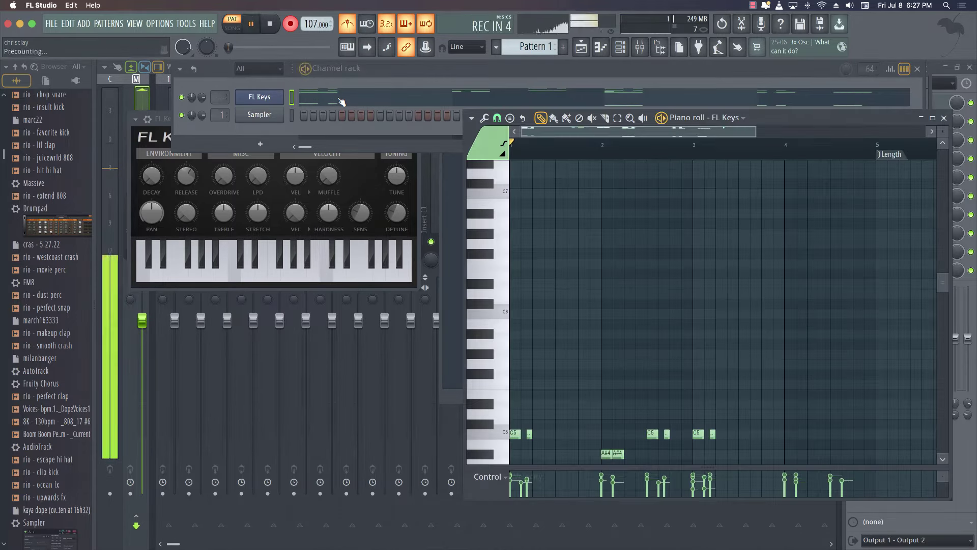
{"action": "key", "text": "r"}
{"action": "key", "text": "space"}
{"action": "key", "text": "space"}
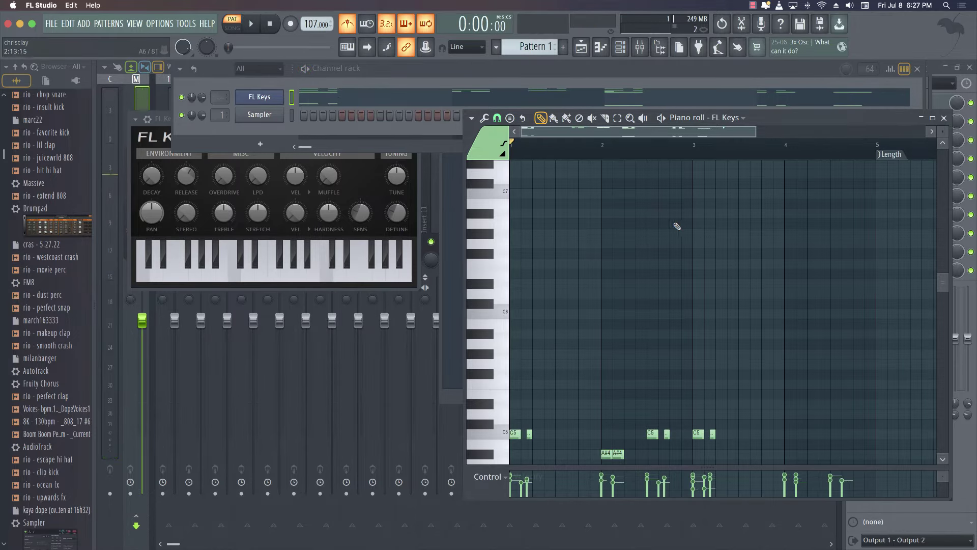
{"action": "left_click", "coordinate": [71, 25]}
{"action": "left_click", "coordinate": [72, 41]}
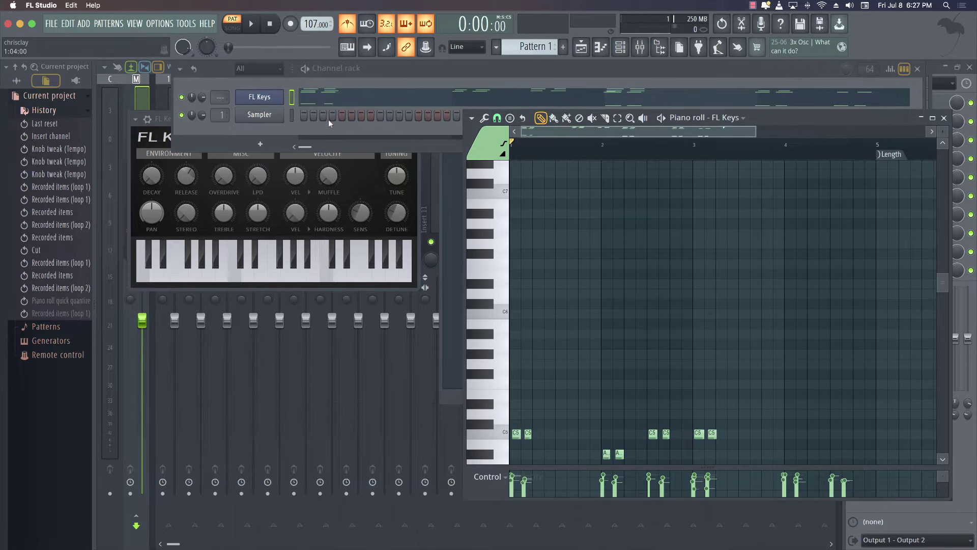
Play back Pattern 1 to listen to the recorded FL Keys melody
{"action": "key", "text": "space"}
{"action": "left_click", "coordinate": [441, 98]}
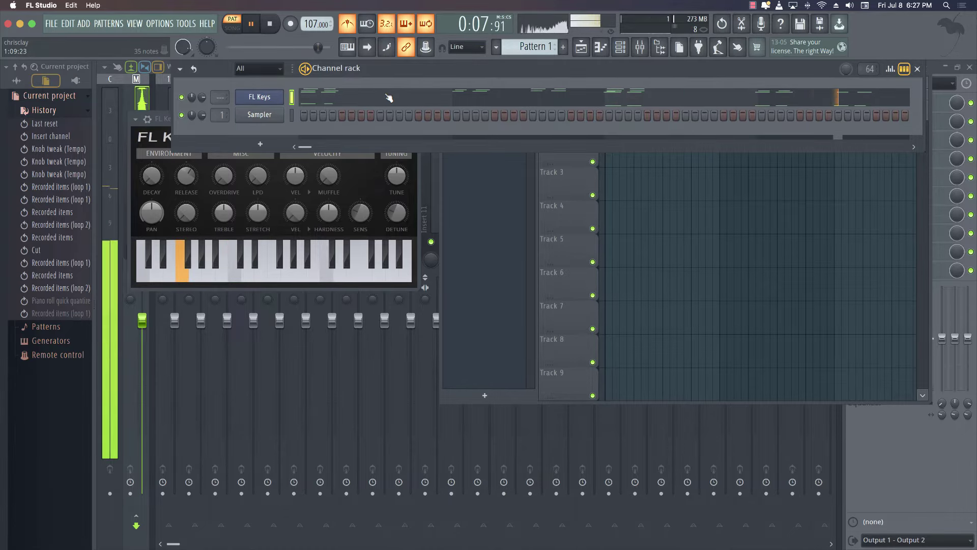
{"action": "key", "text": "space"}
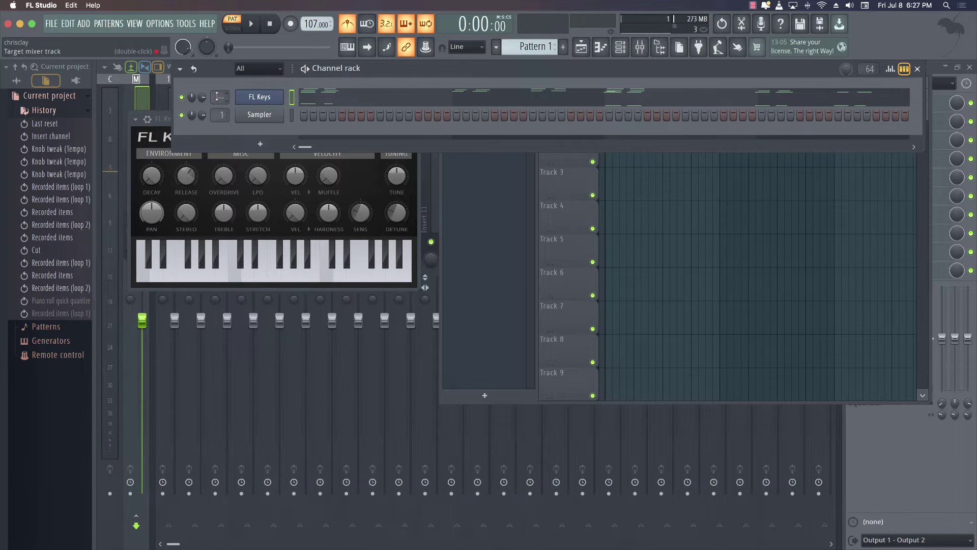
Route the FL Keys channel to mixer track 2 and load HalfTime into the track's first effect slot
{"action": "double_click", "coordinate": [219, 97]}
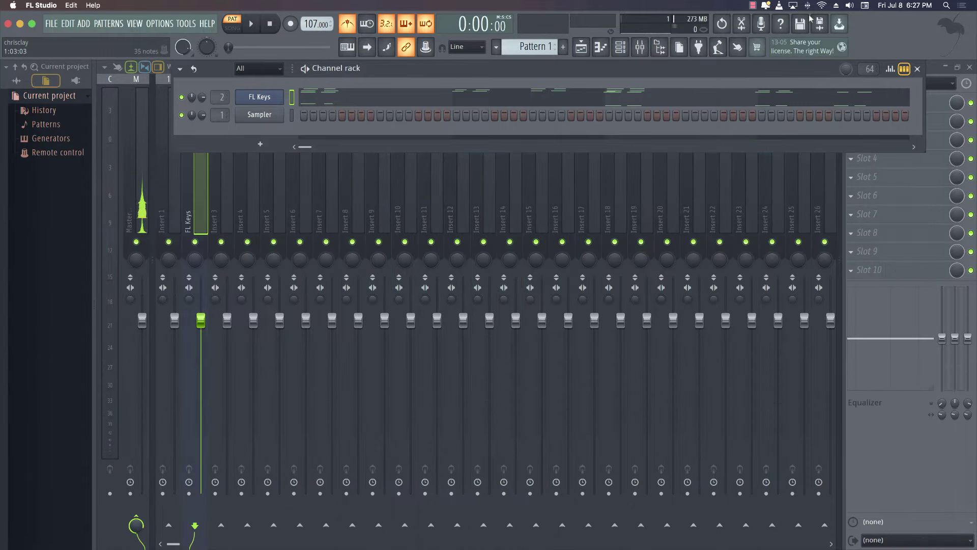
{"action": "left_click", "coordinate": [939, 105]}
{"action": "mouse_move", "coordinate": [896, 118]}
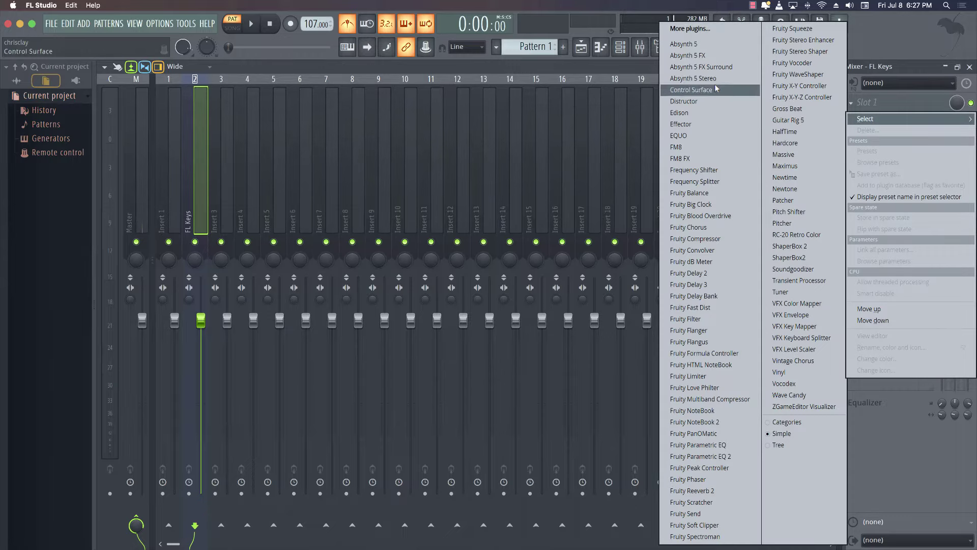
{"action": "left_click", "coordinate": [785, 131]}
{"action": "key", "text": "space"}
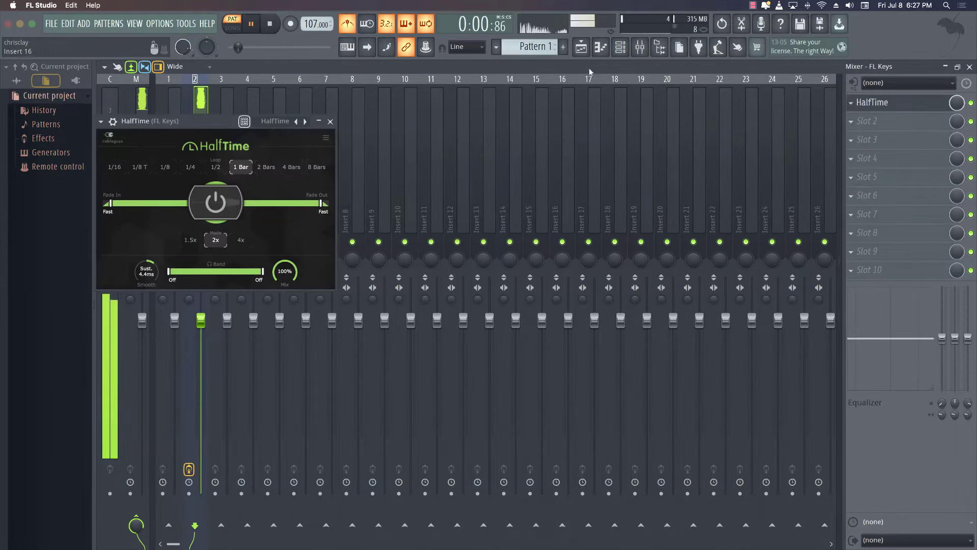
Transpose all FL Keys notes up two octaves in the piano roll
{"action": "left_click", "coordinate": [584, 48]}
{"action": "left_click", "coordinate": [618, 47]}
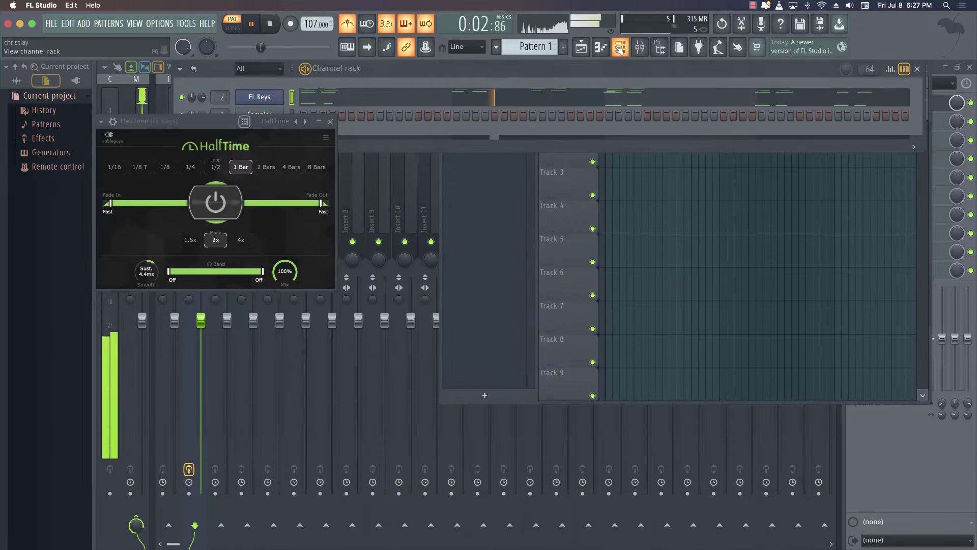
{"action": "left_click", "coordinate": [543, 97]}
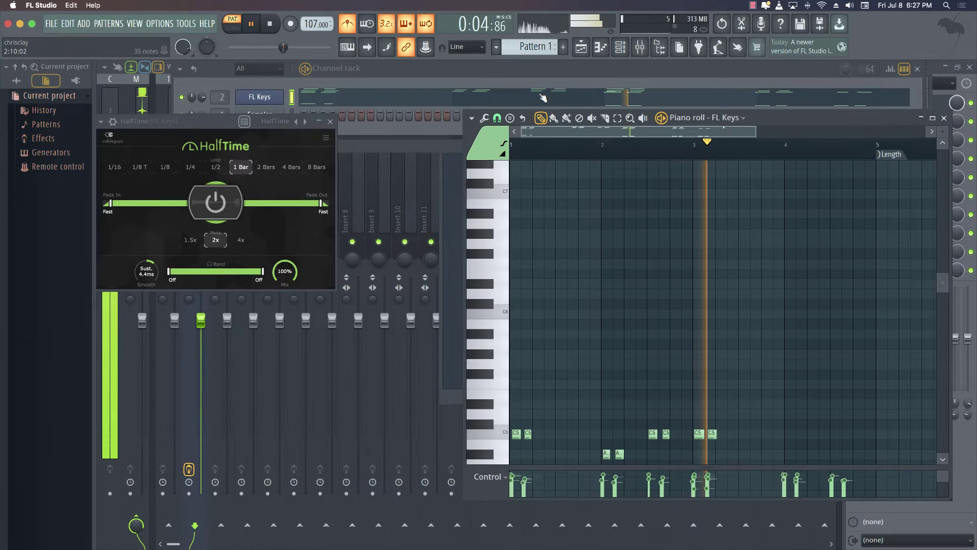
{"action": "key", "text": "super+Up"}
{"action": "key", "text": "super+Up"}
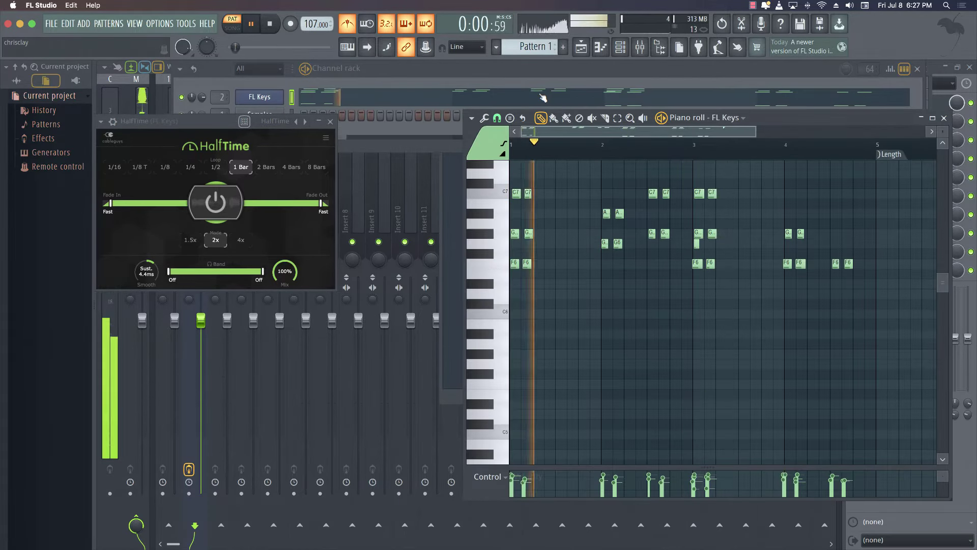
{"action": "left_click", "coordinate": [944, 118]}
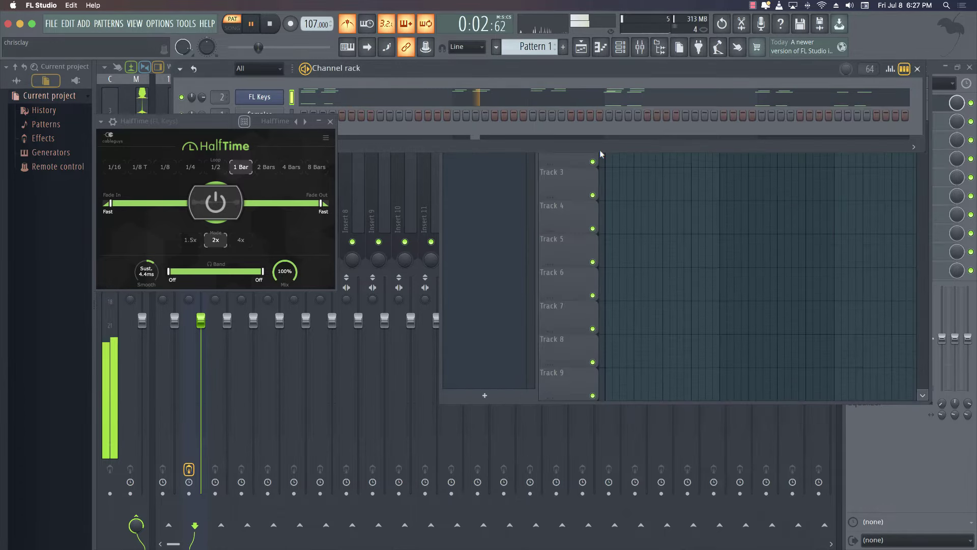
Clone the FL Keys channel with its notes and unroute the clone from mixer track 2
{"action": "left_click", "coordinate": [330, 122]}
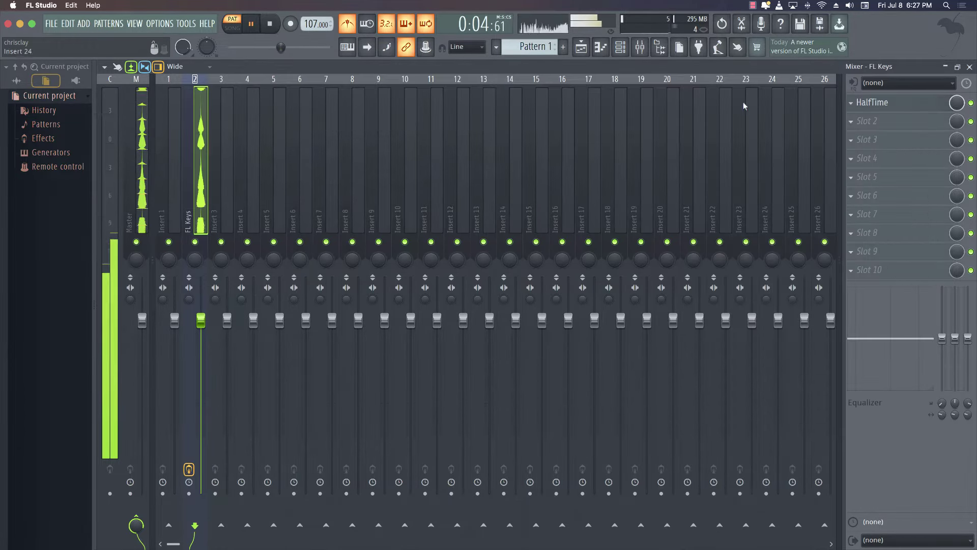
{"action": "left_click", "coordinate": [970, 67]}
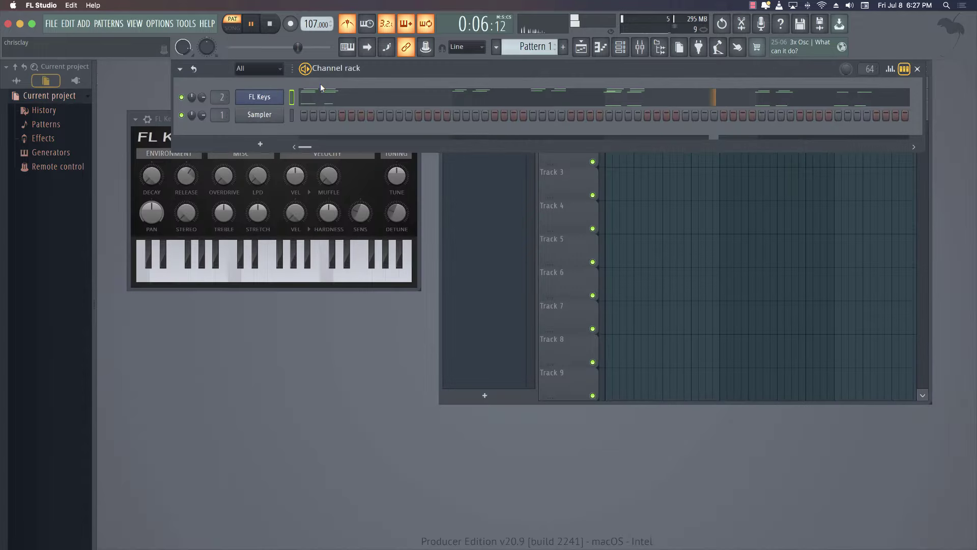
{"action": "right_click", "coordinate": [272, 98]}
{"action": "left_click", "coordinate": [304, 200]}
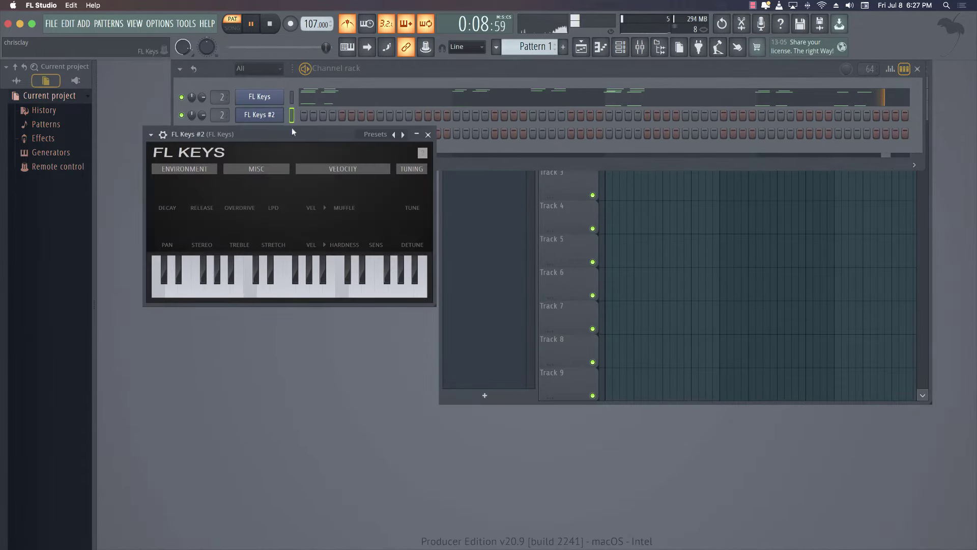
{"action": "left_click", "coordinate": [292, 99]}
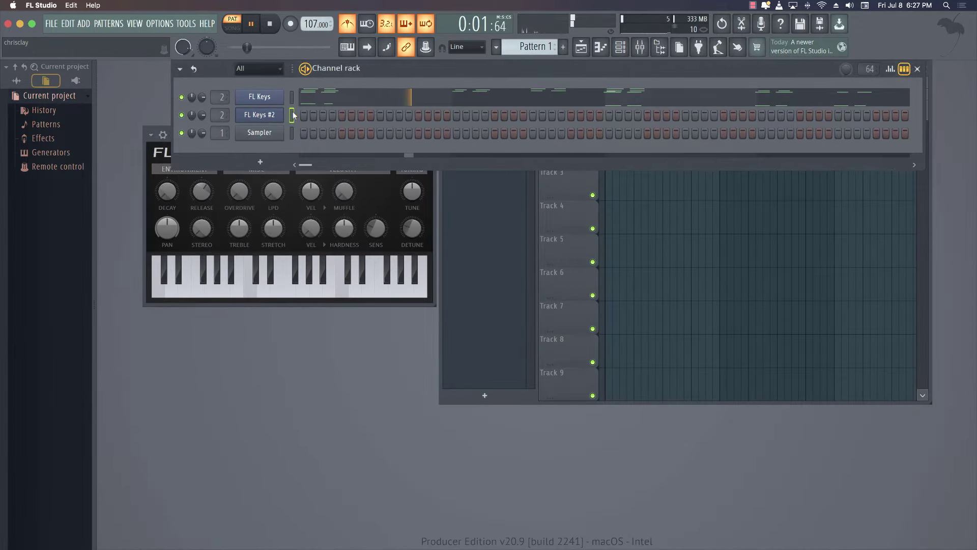
{"action": "key", "text": "super+v"}
{"action": "left_click_drag", "start_coordinate": [226, 115], "coordinate": [224, 122]}
{"action": "key", "text": "space"}
{"action": "key", "text": "space"}
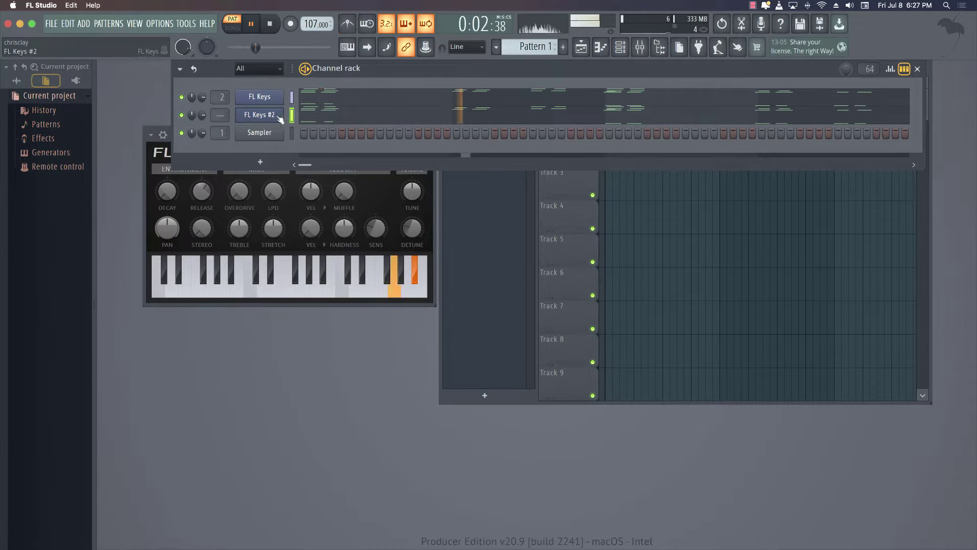
Load the rio - hit hi hat sample into the Sampler channel and fill every 2 steps
{"action": "left_click", "coordinate": [28, 85]}
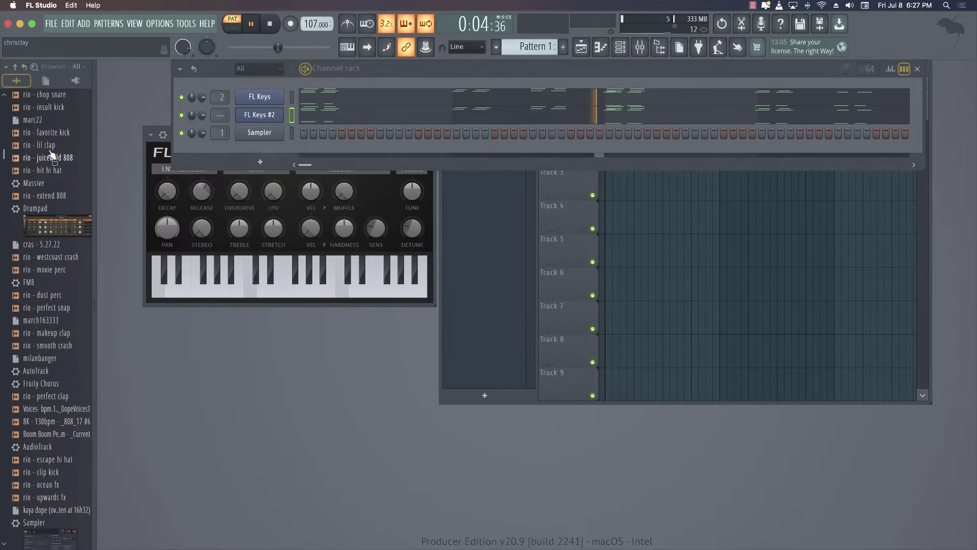
{"action": "left_click_drag", "start_coordinate": [46, 158], "coordinate": [253, 133]}
{"action": "right_click", "coordinate": [253, 133]}
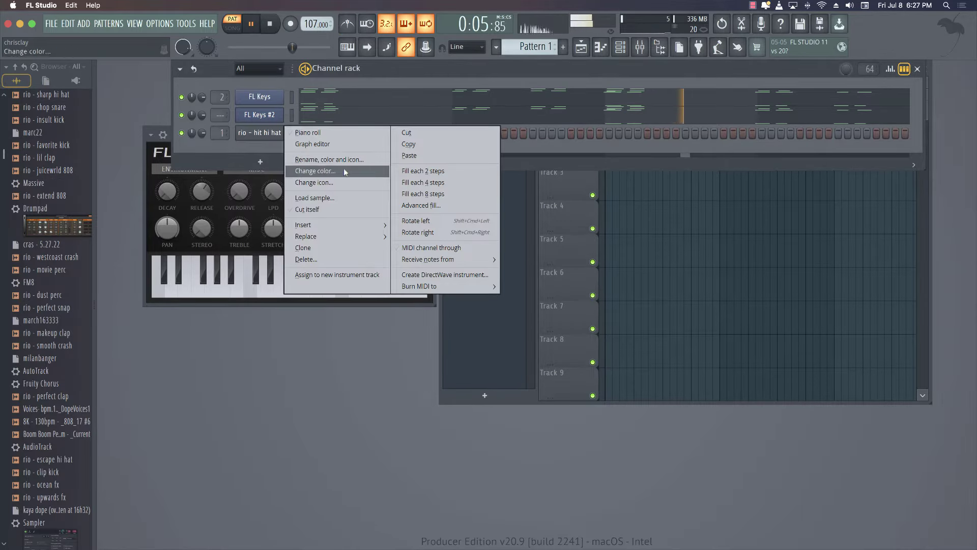
{"action": "left_click", "coordinate": [408, 171]}
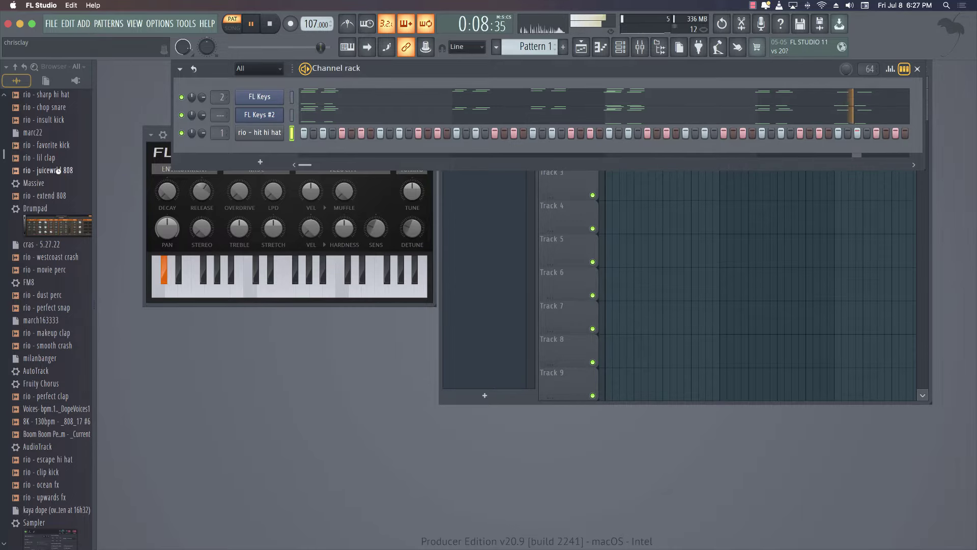
Add the rio - juicewrld 808 sample as a new channel and open its piano roll
{"action": "left_click_drag", "start_coordinate": [48, 170], "coordinate": [300, 156]}
{"action": "right_click", "coordinate": [283, 149]}
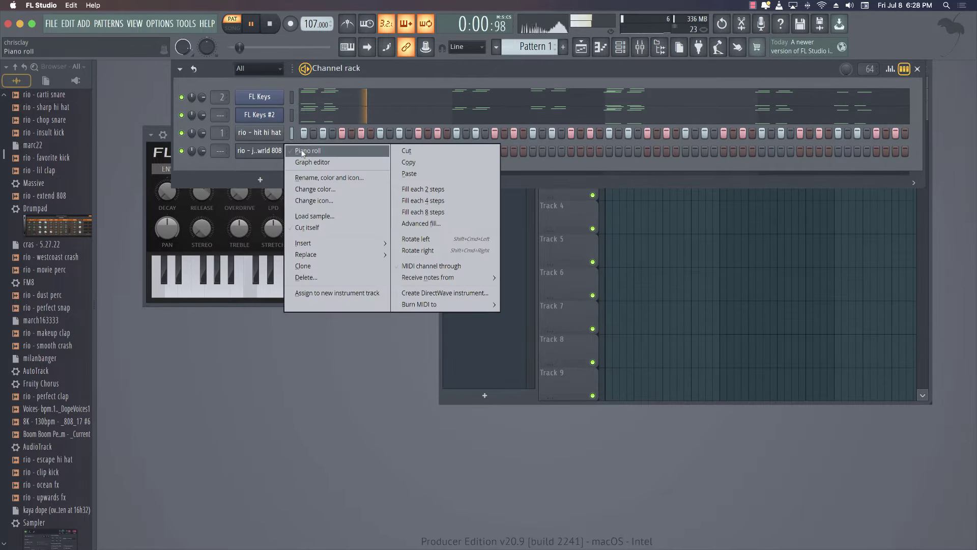
{"action": "left_click", "coordinate": [306, 151]}
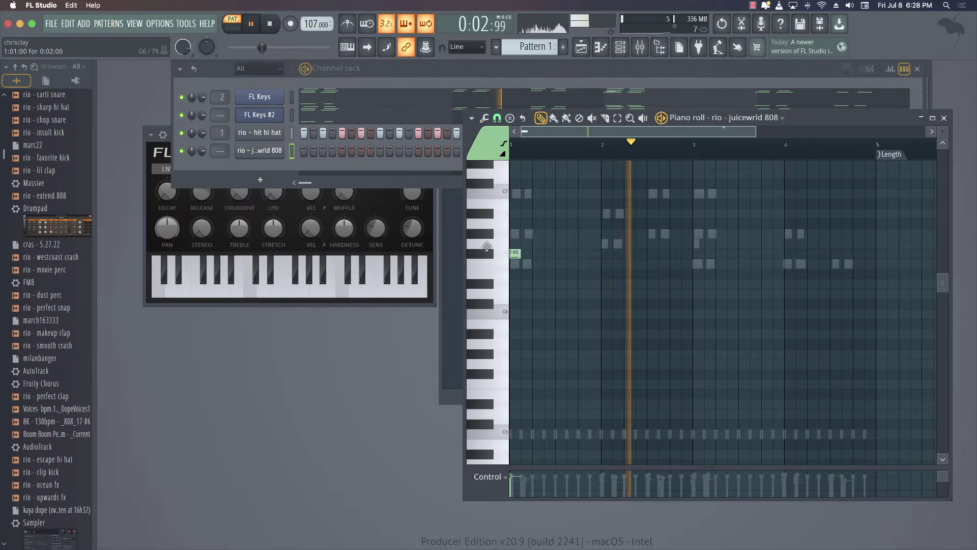
Place an 808 note at the start of bar 1 and tune it down to F5 by ear
{"action": "left_click", "coordinate": [515, 252]}
{"action": "left_click_drag", "start_coordinate": [520, 251], "coordinate": [516, 263]}
{"action": "key", "text": "space"}
{"action": "key", "text": "space"}
{"action": "key", "text": "space"}
{"action": "key", "text": "space"}
{"action": "left_click", "coordinate": [515, 383]}
{"action": "key", "text": "space"}
{"action": "key", "text": "space"}
{"action": "key", "text": "space"}
{"action": "key", "text": "space"}
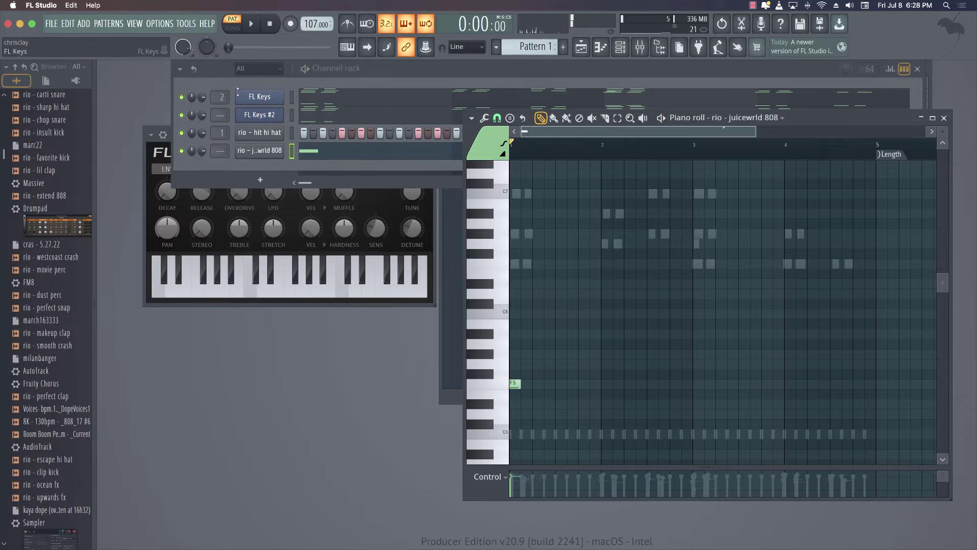
Try a second F5 note for the 808 near the middle of bar 1, and remove it
{"action": "left_click", "coordinate": [549, 383]}
{"action": "key", "text": "space"}
{"action": "key", "text": "space"}
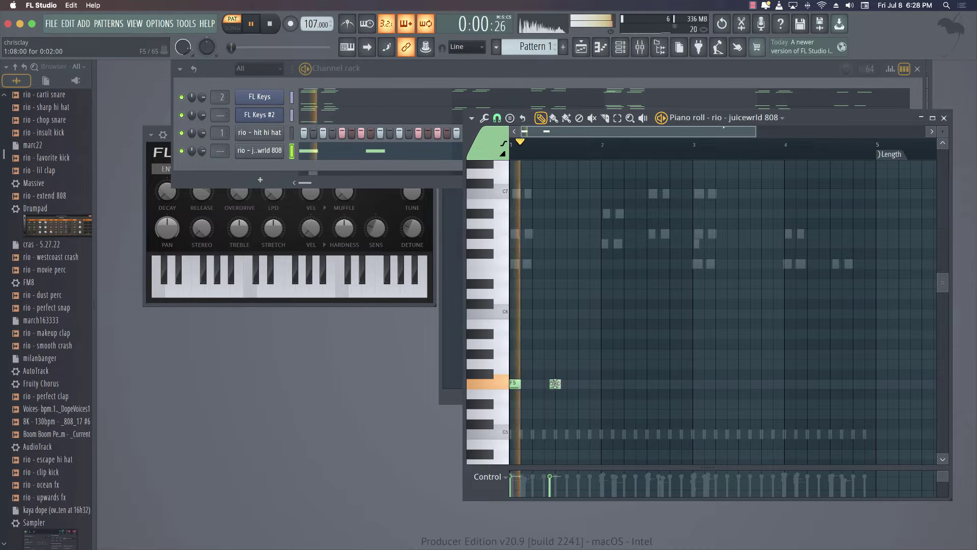
{"action": "key", "text": "space"}
{"action": "key", "text": "space"}
{"action": "left_click_drag", "start_coordinate": [547, 384], "coordinate": [558, 384]}
{"action": "key", "text": "space"}
{"action": "key", "text": "space"}
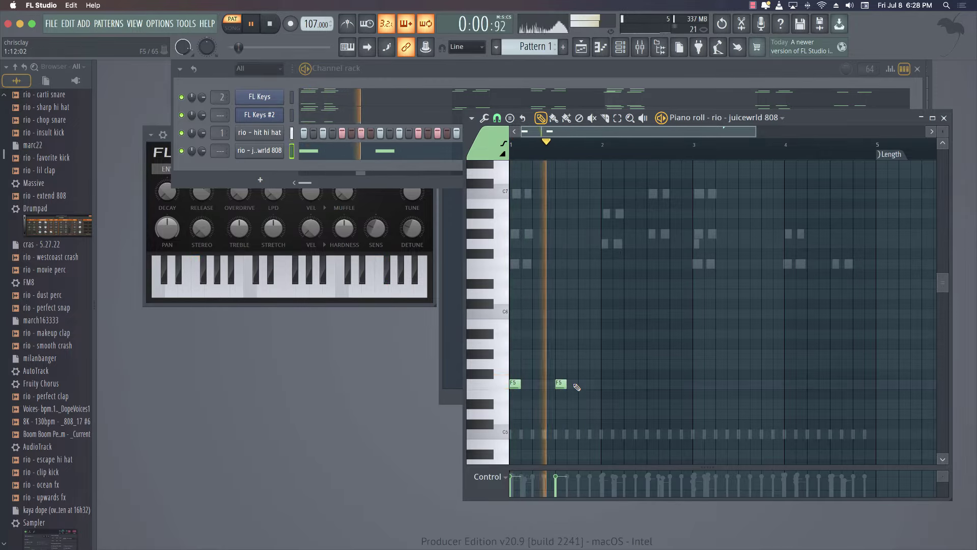
{"action": "right_click", "coordinate": [563, 383]}
{"action": "key", "text": "space"}
{"action": "key", "text": "space"}
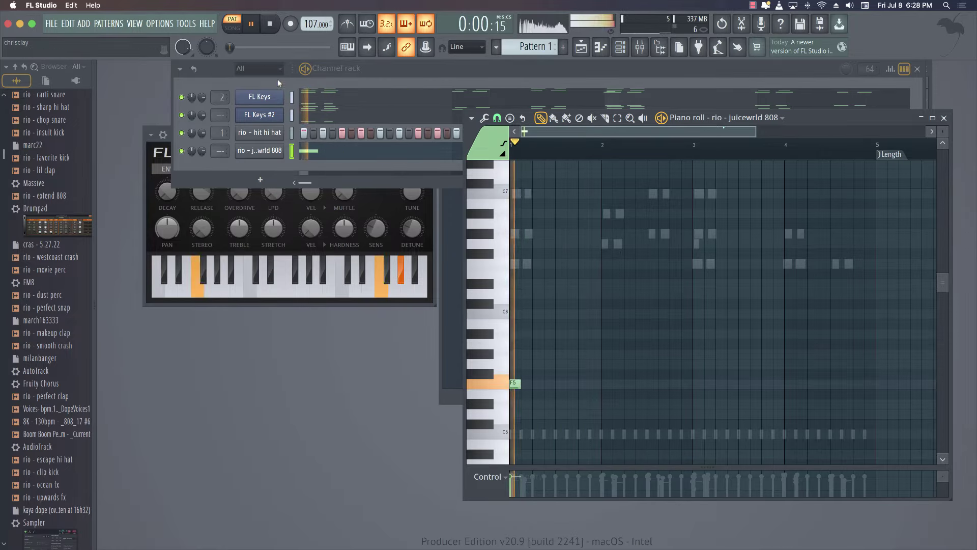
Cut the notes of FL Keys and FL Keys #2, and delete the 808's F5 note
{"action": "key", "text": "space"}
{"action": "left_click_drag", "start_coordinate": [293, 99], "coordinate": [296, 121]}
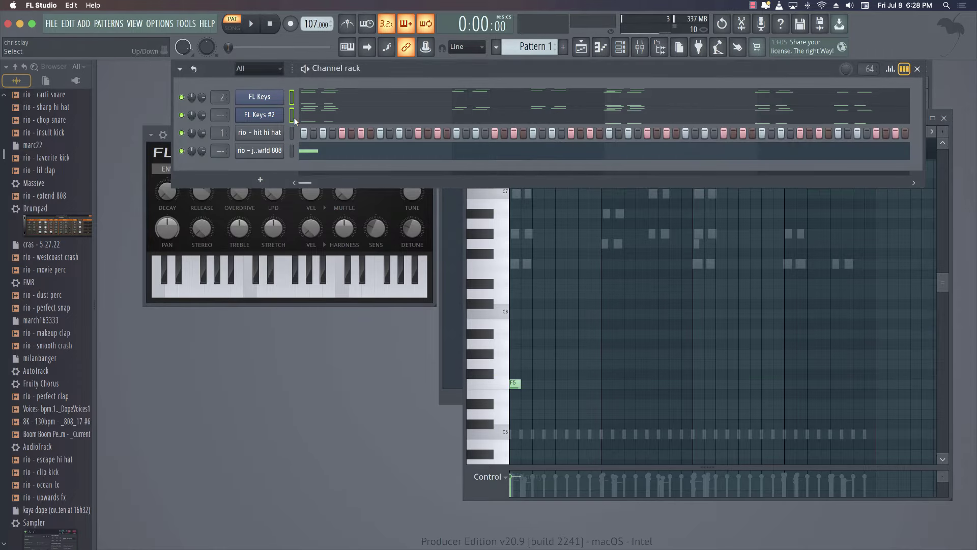
{"action": "key", "text": "super+x"}
{"action": "key", "text": "space"}
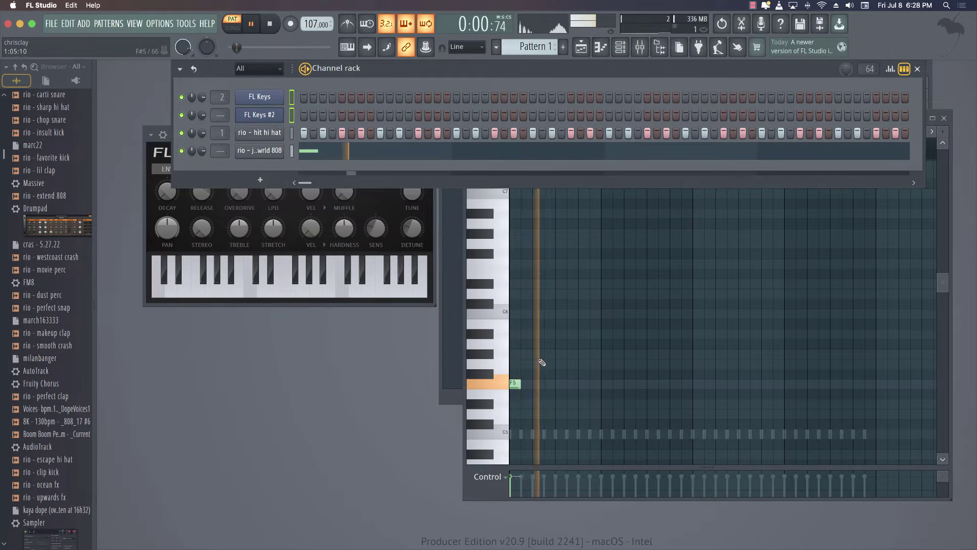
{"action": "right_click", "coordinate": [515, 385]}
{"action": "key", "text": "space"}
Record a new four-bar melody with FL Keys, place the same notes in FL Keys #2, and turn recording off
{"action": "left_click", "coordinate": [292, 97]}
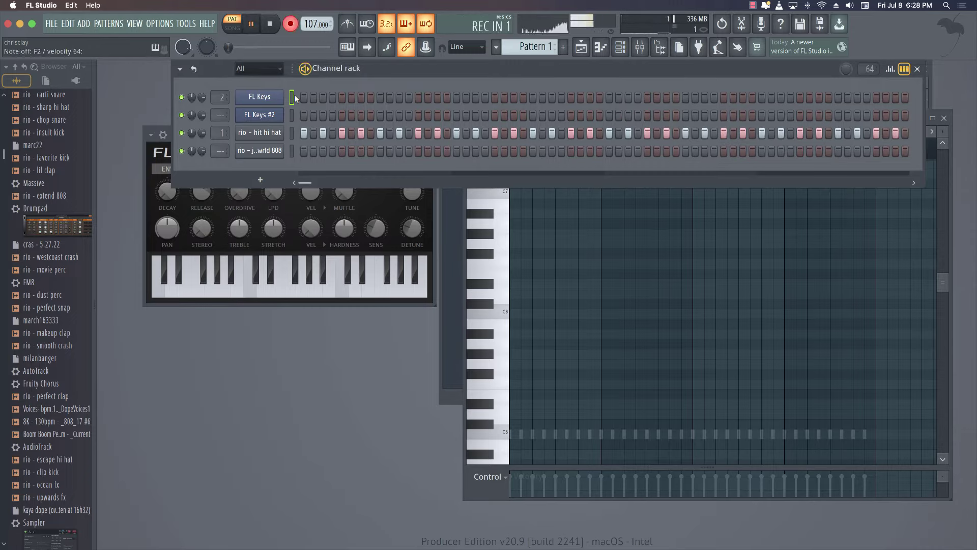
{"action": "key", "text": "space"}
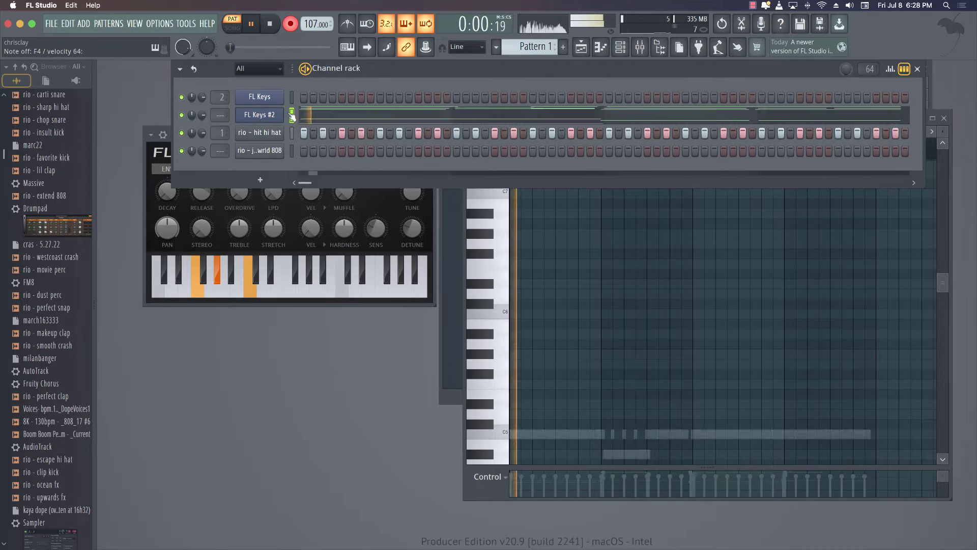
{"action": "key", "text": "space"}
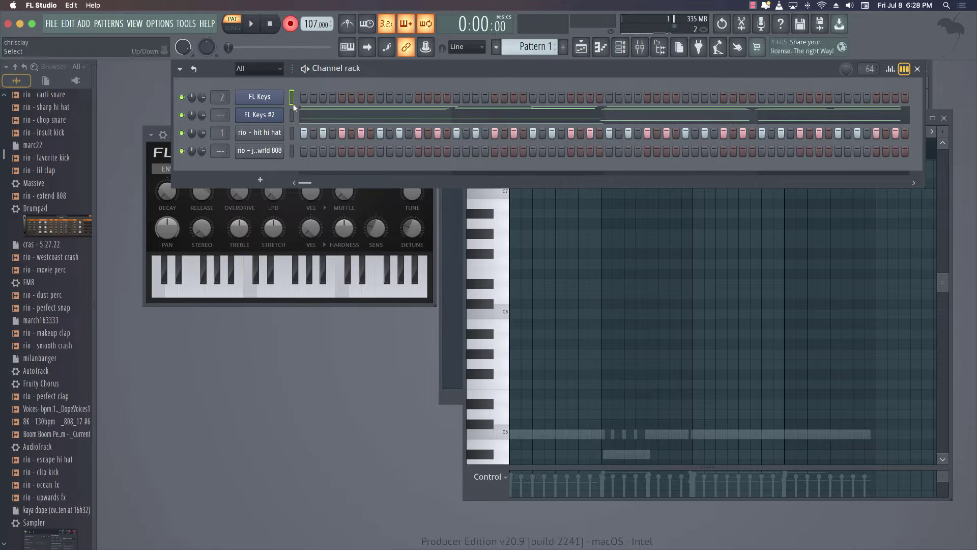
{"action": "key", "text": "space"}
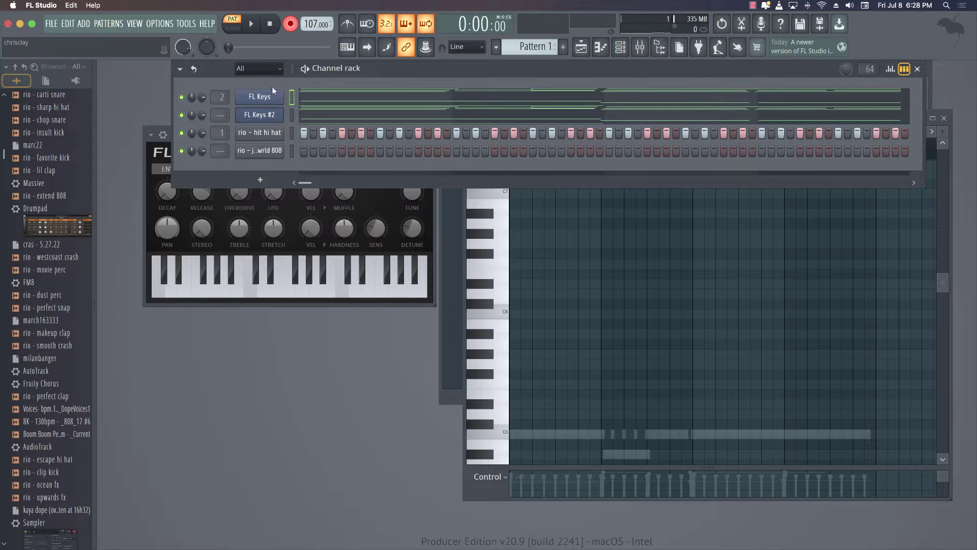
{"action": "key", "text": "r"}
Transpose all the FL Keys notes up three octaves, comparing the layers by ear
{"action": "key", "text": "space"}
{"action": "left_click", "coordinate": [311, 97]}
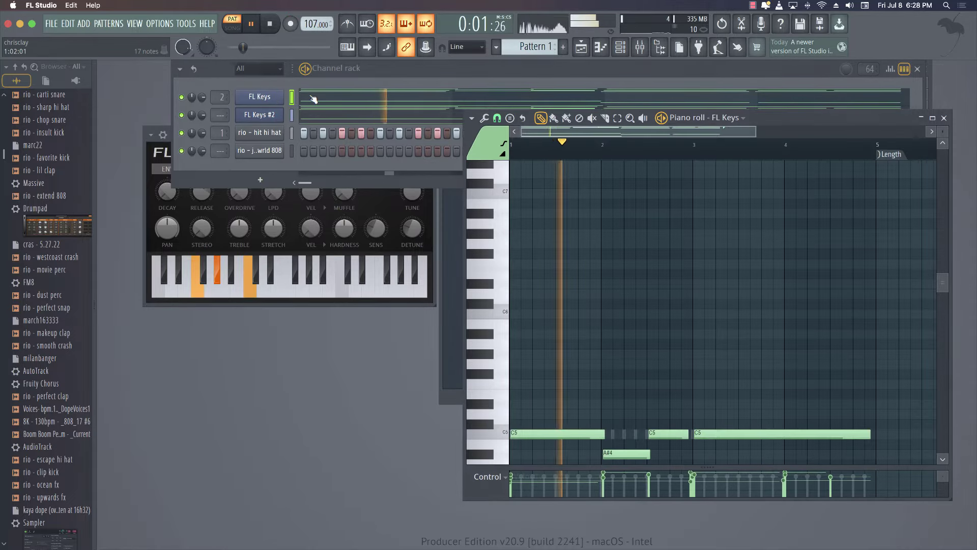
{"action": "key", "text": "super+Up"}
{"action": "key", "text": "space"}
{"action": "key", "text": "space"}
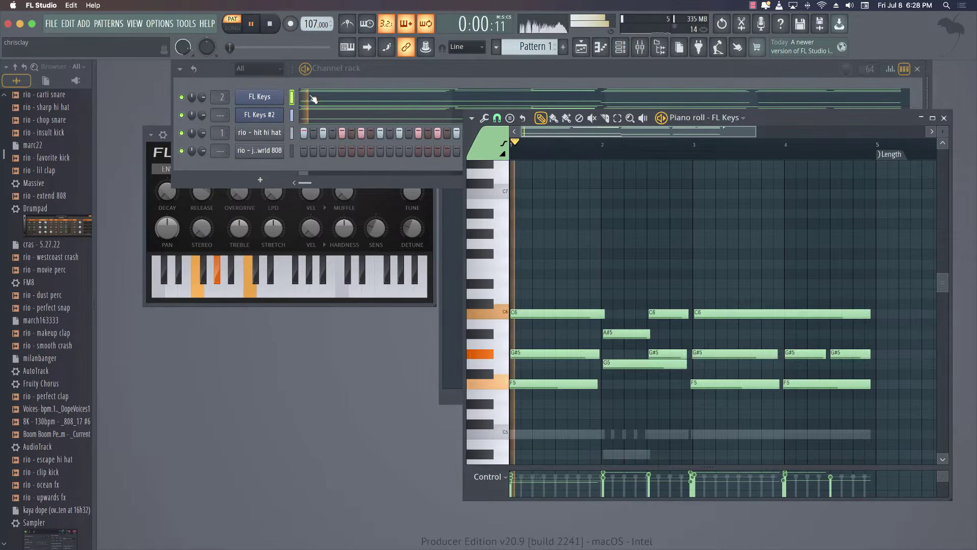
{"action": "key", "text": "super+Up"}
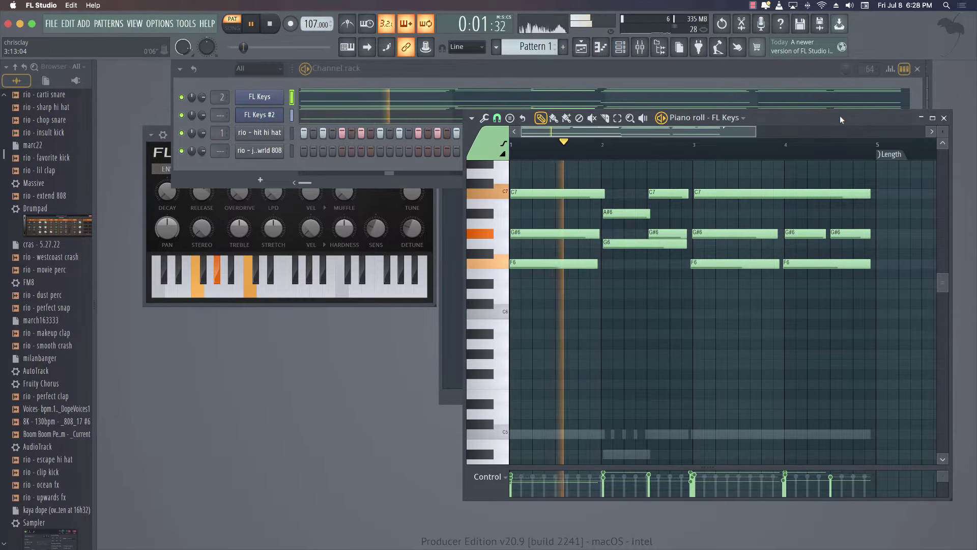
{"action": "key", "text": "super+Up"}
{"action": "key", "text": "space"}
{"action": "key", "text": "space"}
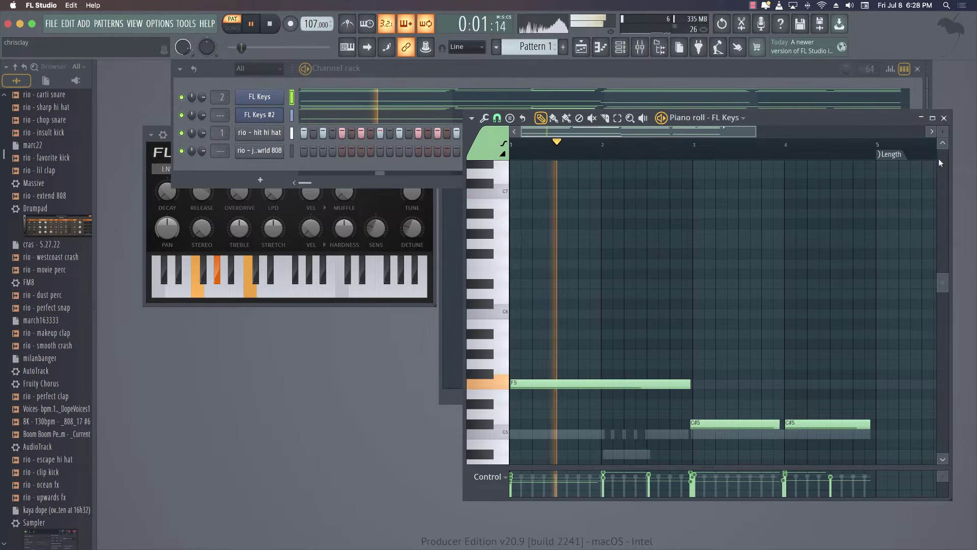
Quantize the notes of FL Keys #2 and FL Keys to the grid and play the pattern back
{"action": "left_click", "coordinate": [944, 118]}
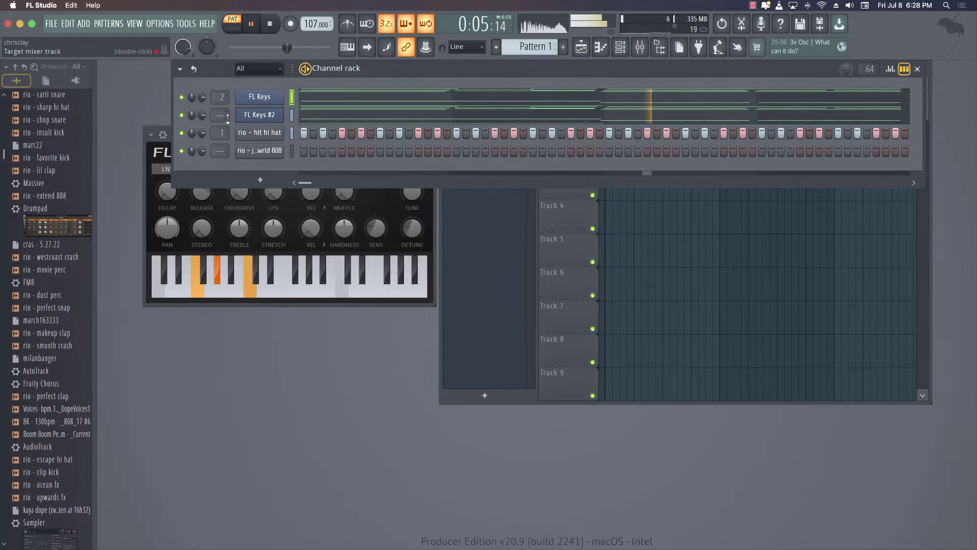
{"action": "left_click", "coordinate": [306, 121]}
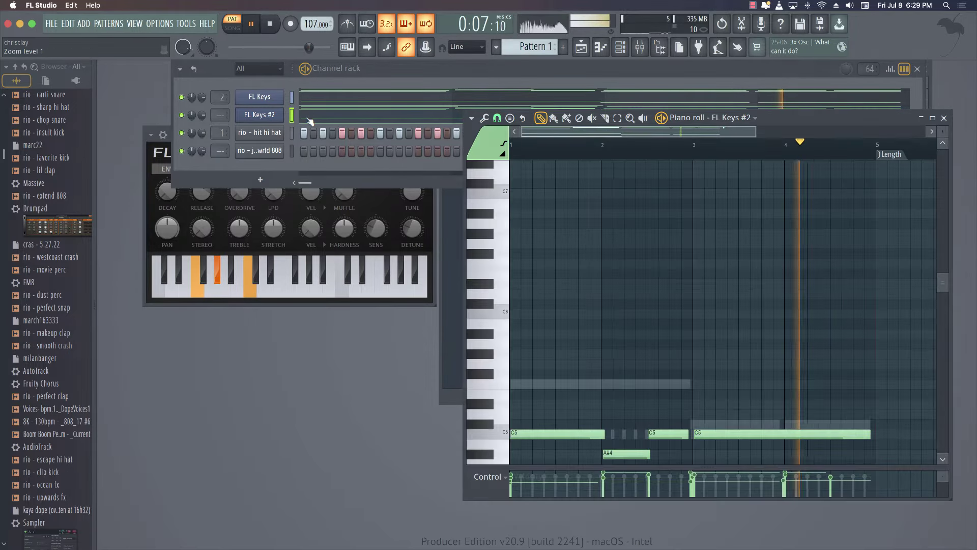
{"action": "left_click", "coordinate": [944, 118]}
{"action": "left_click", "coordinate": [562, 95]}
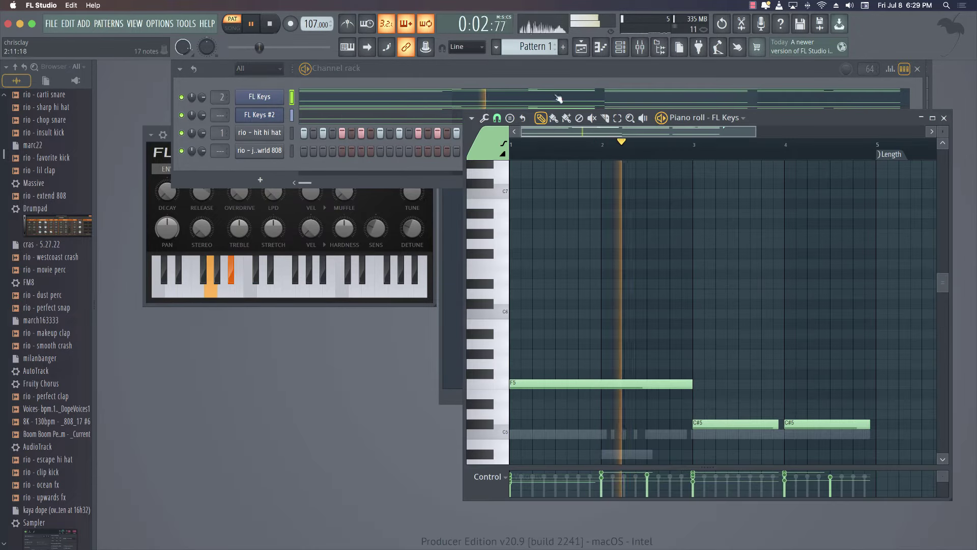
{"action": "key", "text": "space"}
{"action": "key", "text": "space"}
{"action": "left_click", "coordinate": [944, 118]}
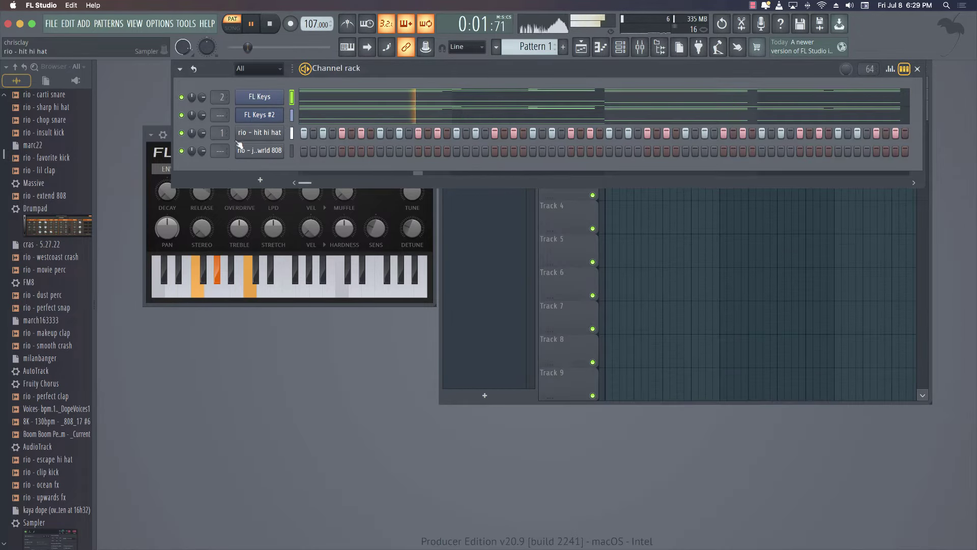
{"action": "key", "text": "space"}
{"action": "key", "text": "space"}
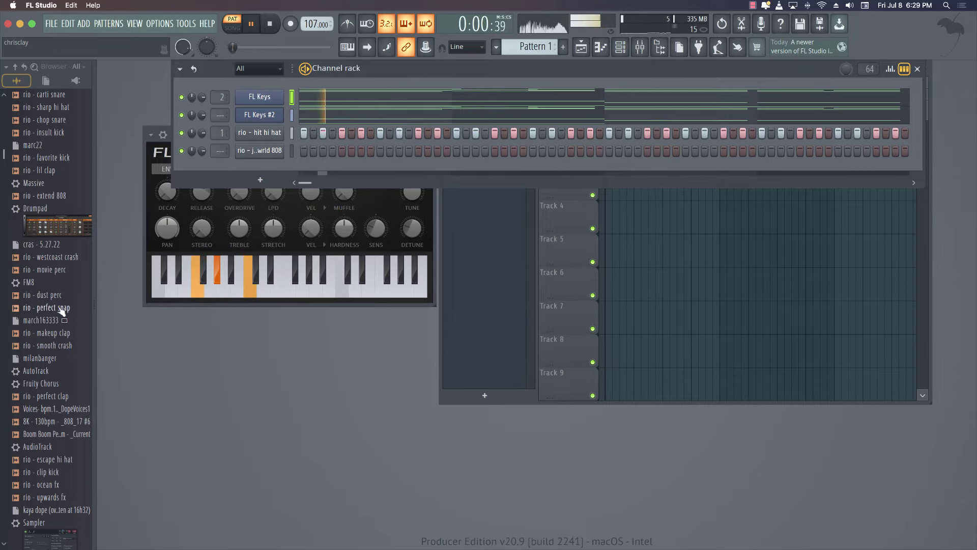
Add rio - perfect clap as a new channel with hits on steps 9, 25, 41 and 57, and raise its volume
{"action": "key", "text": "space"}
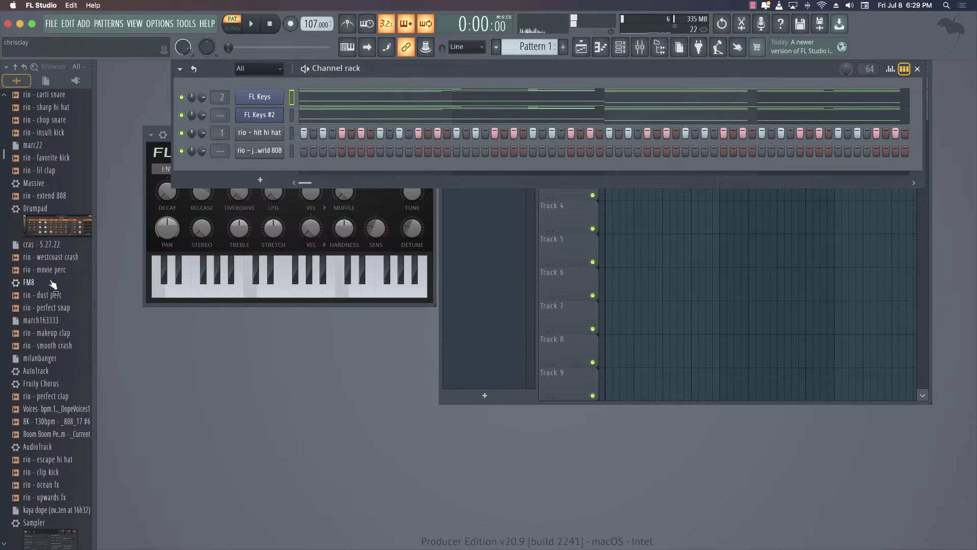
{"action": "left_click_drag", "start_coordinate": [60, 396], "coordinate": [254, 176]}
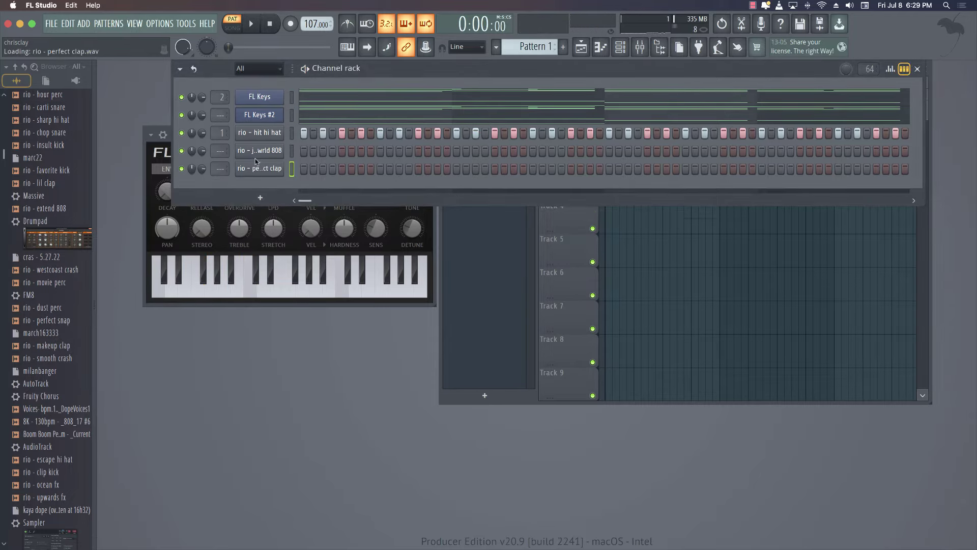
{"action": "key", "text": "space"}
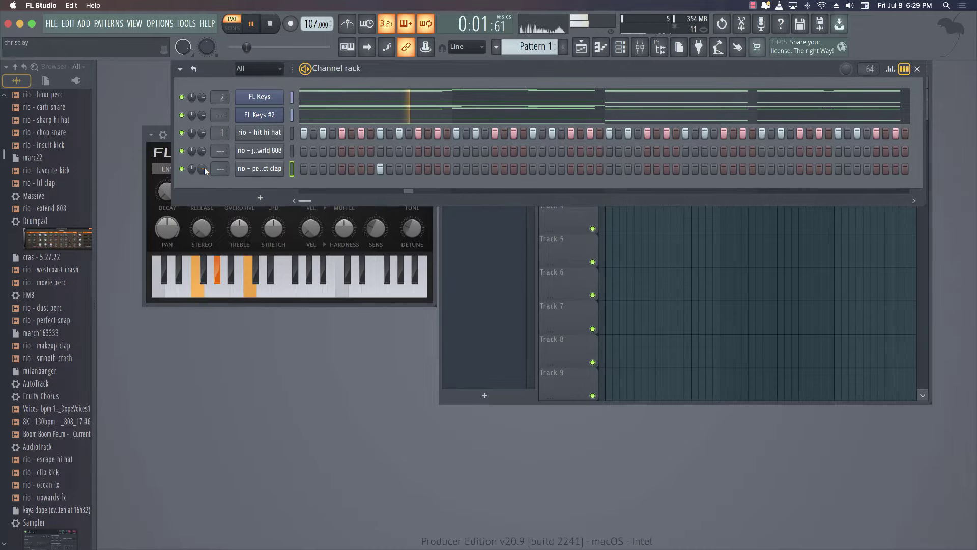
{"action": "left_click_drag", "start_coordinate": [203, 169], "coordinate": [213, 139]}
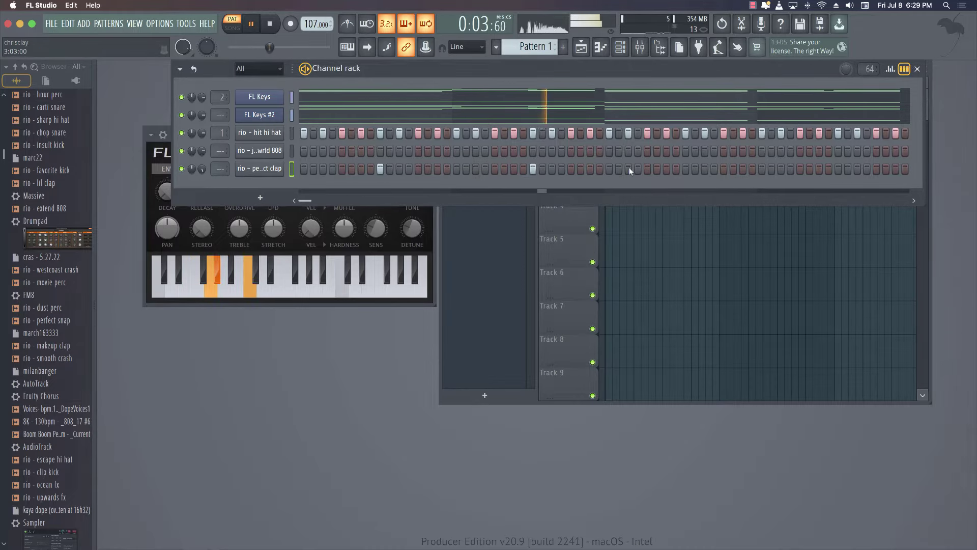
{"action": "left_click", "coordinate": [685, 169]}
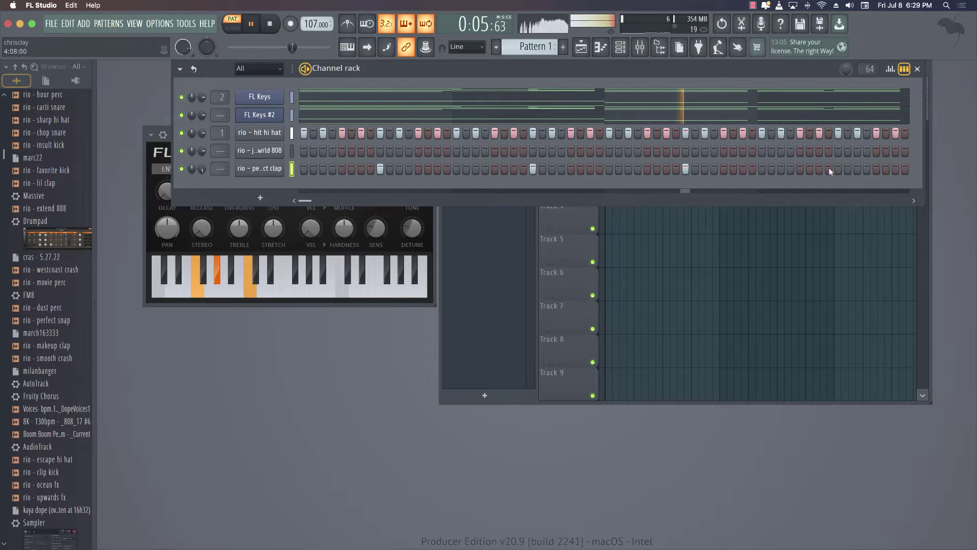
Place a one-beat F5 note at the start of bar 1 in the 808's piano roll
{"action": "right_click", "coordinate": [277, 150]}
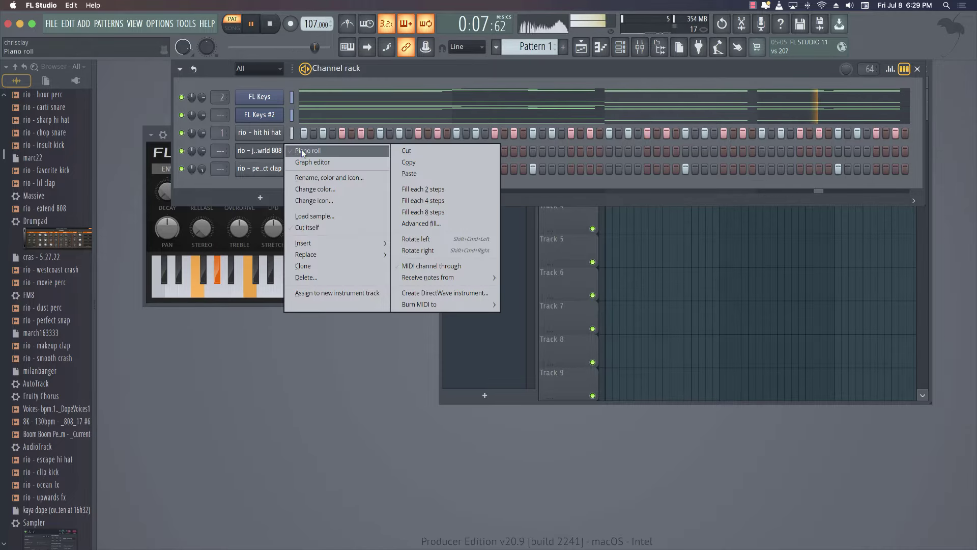
{"action": "left_click", "coordinate": [315, 152]}
{"action": "key", "text": "space"}
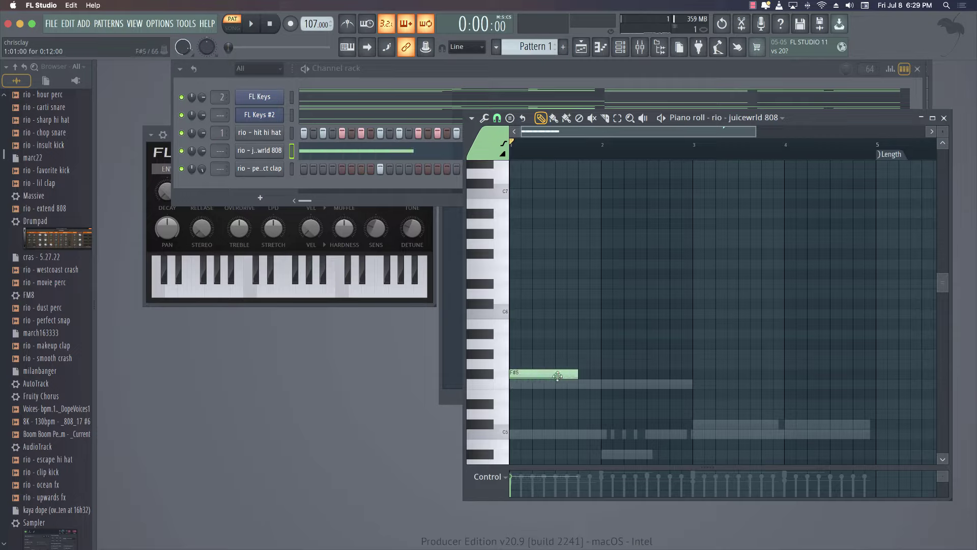
{"action": "left_click_drag", "start_coordinate": [554, 384], "coordinate": [544, 385]}
{"action": "key", "text": "space"}
{"action": "key", "text": "space"}
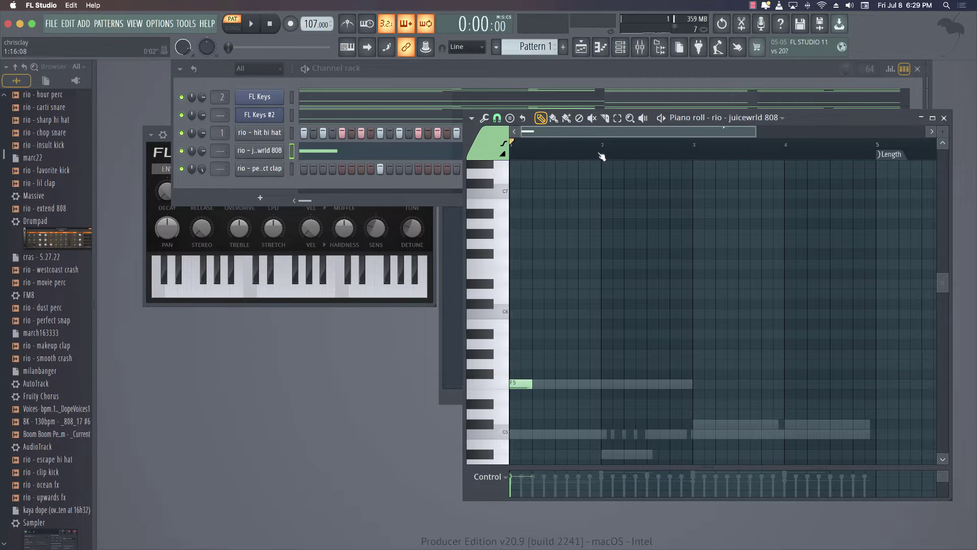
Add two more one-beat F5 notes to the 808 in bar 1, on steps 7 and 13
{"action": "scroll", "coordinate": [597, 145], "scroll_direction": "up", "scroll_amount": 5}
{"action": "key", "text": "space"}
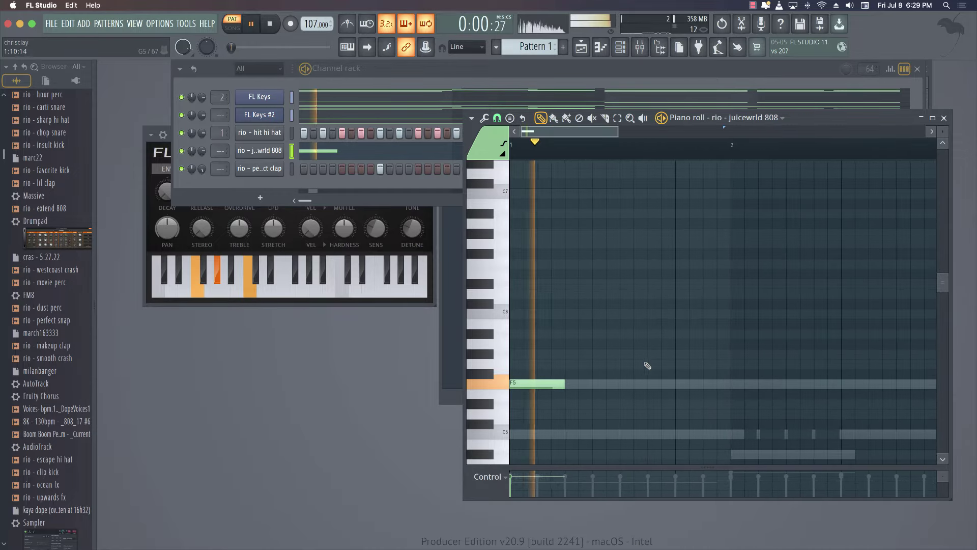
{"action": "key", "text": "space"}
{"action": "left_click", "coordinate": [614, 385]}
{"action": "key", "text": "space"}
{"action": "left_click_drag", "start_coordinate": [614, 384], "coordinate": [601, 384]}
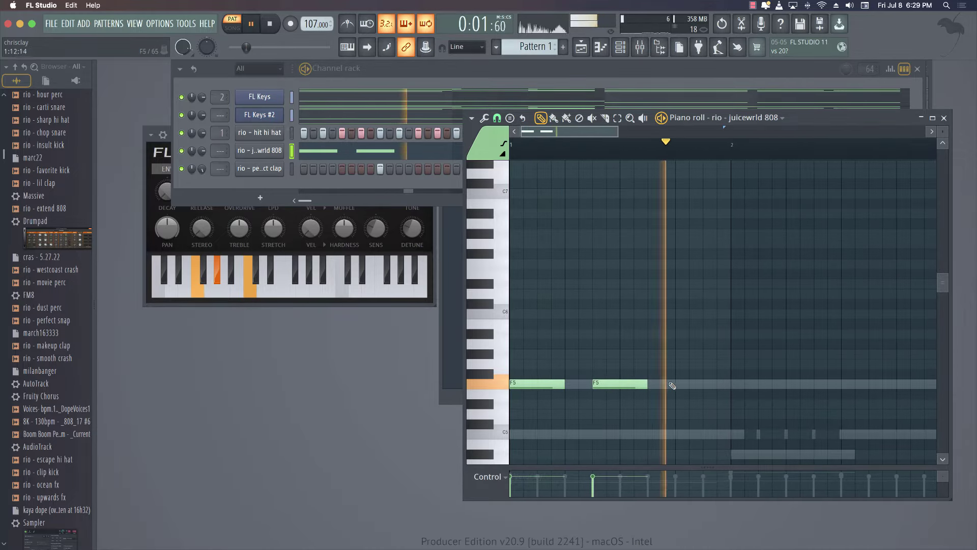
{"action": "left_click", "coordinate": [684, 384]}
{"action": "scroll", "coordinate": [669, 371], "scroll_direction": "down", "scroll_amount": 4}
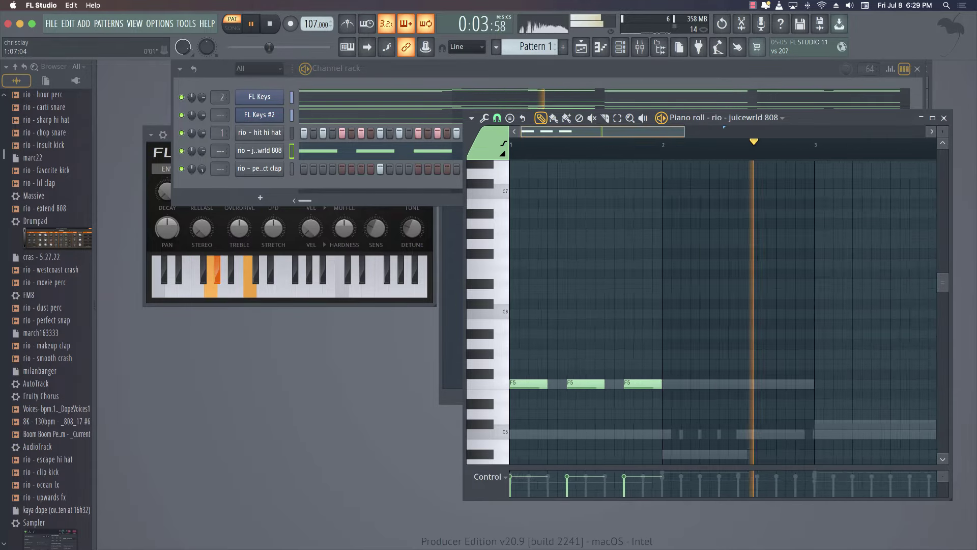
Try a single C#5 note for the 808 at the start of bar 3, and remove it
{"action": "key", "text": "space"}
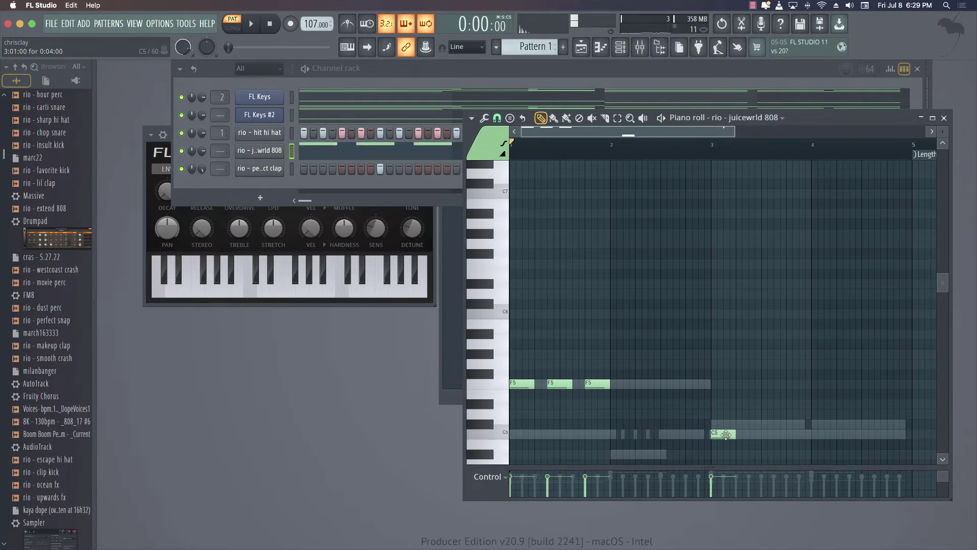
{"action": "key", "text": "space"}
{"action": "mouse_move", "coordinate": [734, 434]}
{"action": "left_mouse_down"}
{"action": "mouse_move", "coordinate": [747, 434]}
{"action": "mouse_move", "coordinate": [747, 424]}
{"action": "left_mouse_up"}
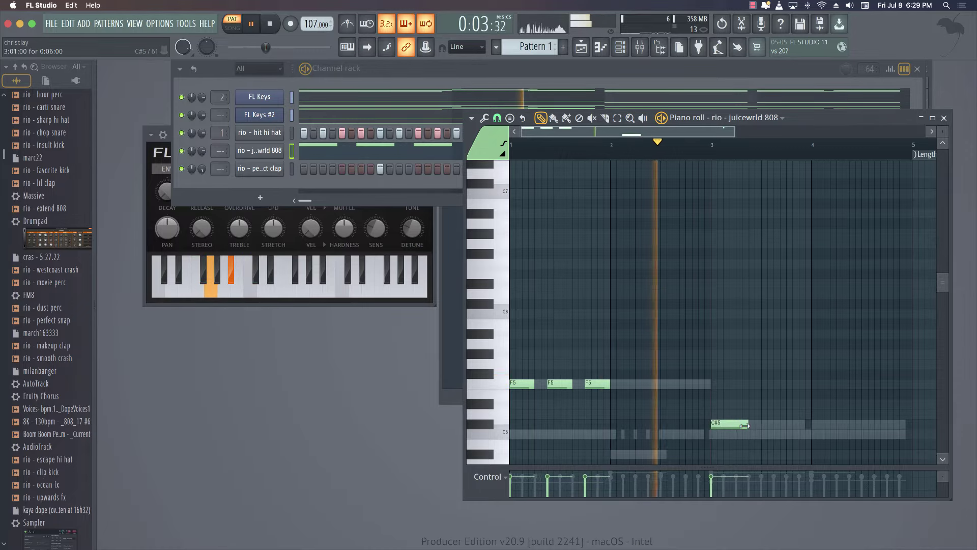
{"action": "key", "text": "space"}
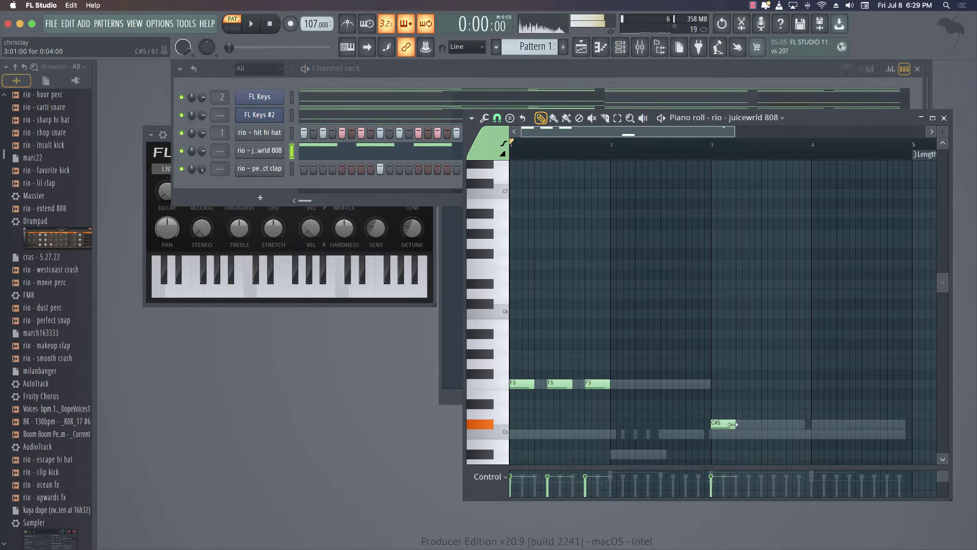
{"action": "right_click", "coordinate": [731, 425]}
Copy the three F5 notes of the 808 to the start of bar 3, transposed down to C#5
{"action": "left_click_drag", "start_coordinate": [640, 375], "coordinate": [720, 426]}
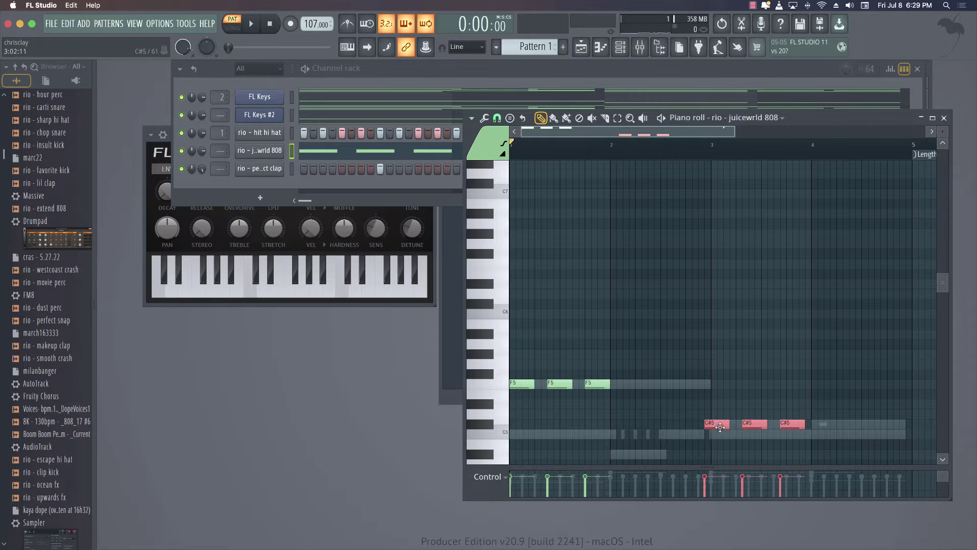
{"action": "key", "text": "space"}
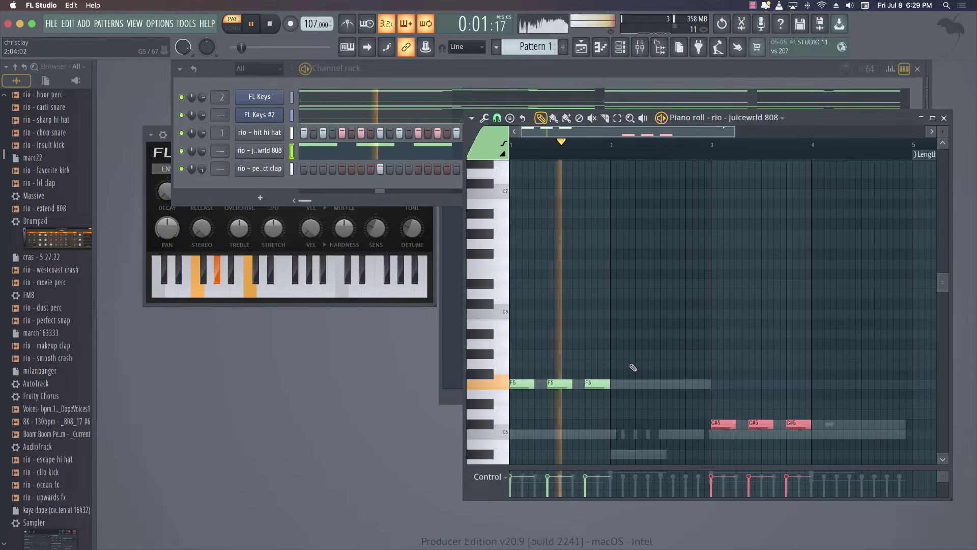
{"action": "left_click", "coordinate": [627, 329], "text": "super"}
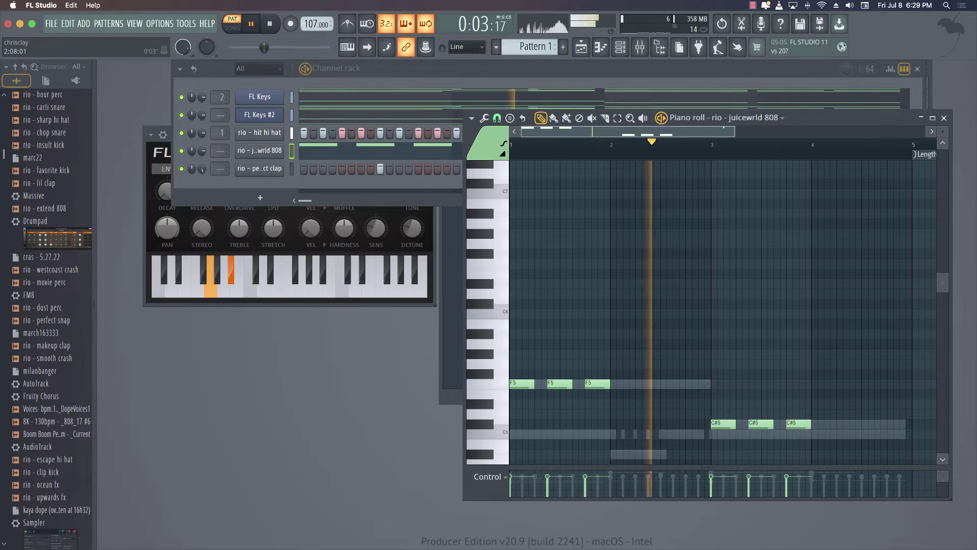
Add two C#5 notes to the 808 in bar 4, on steps 5 and 11, and raise the 808 channel's volume
{"action": "scroll", "coordinate": [640, 137], "scroll_direction": "down", "scroll_amount": 3}
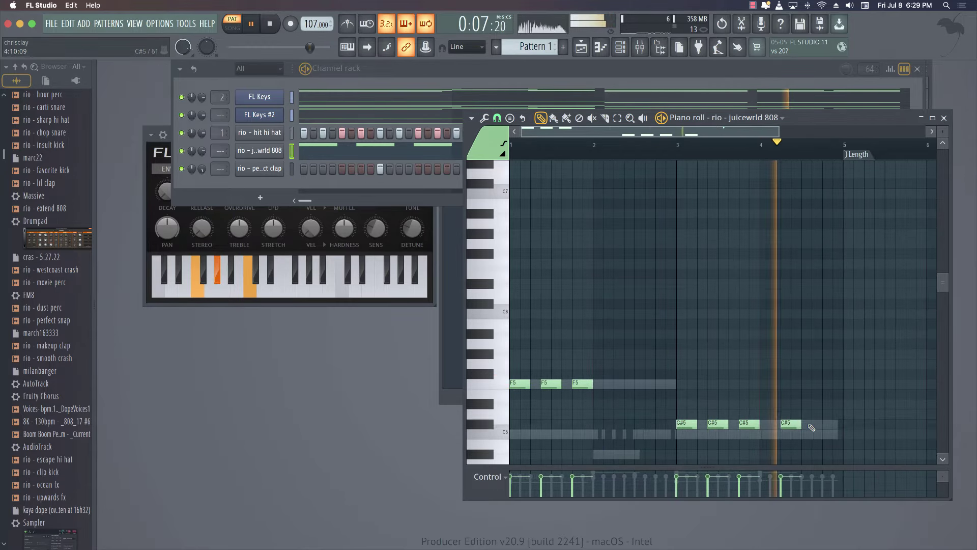
{"action": "left_click", "coordinate": [788, 424]}
{"action": "left_click", "coordinate": [816, 425]}
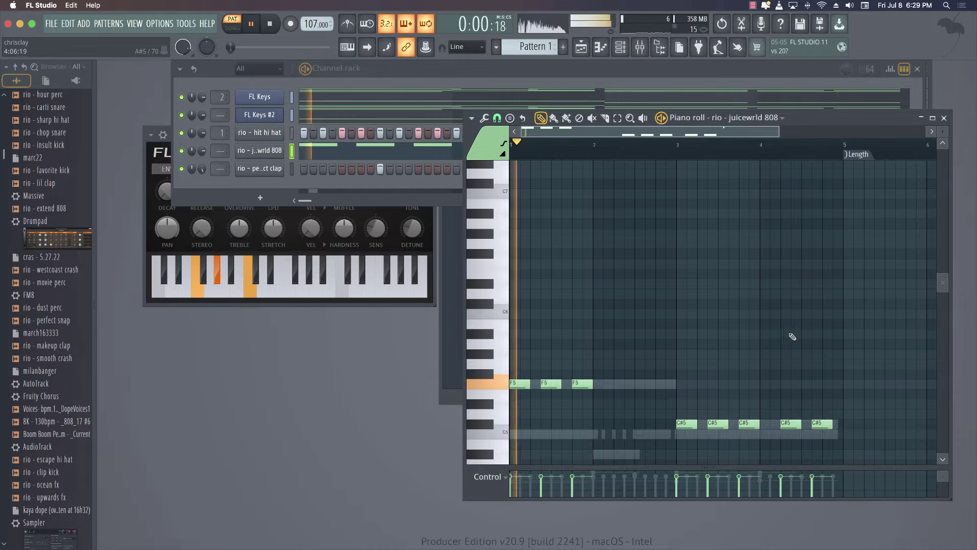
{"action": "left_click_drag", "start_coordinate": [202, 151], "coordinate": [202, 127]}
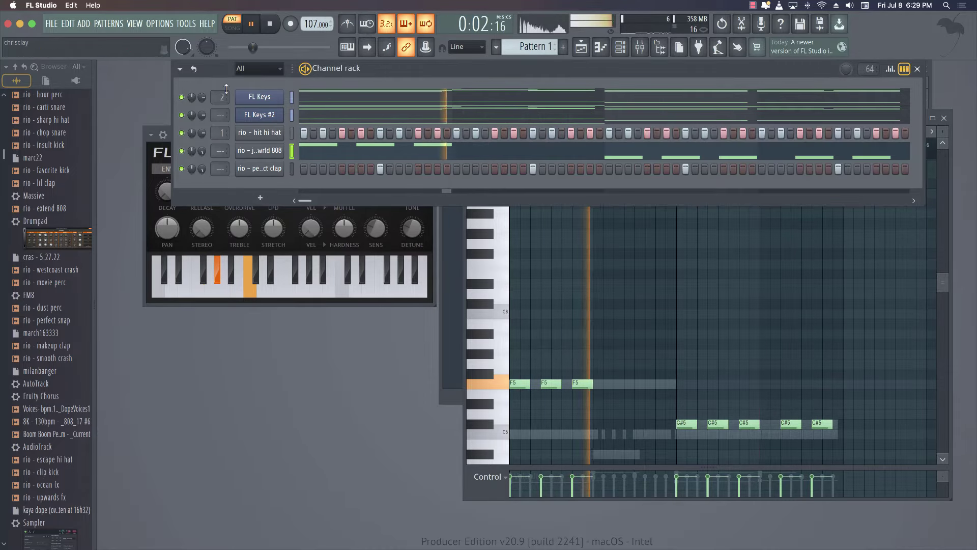
Stop playback and add the rio - favorite kick sample as a new channel
{"action": "key", "text": "space"}
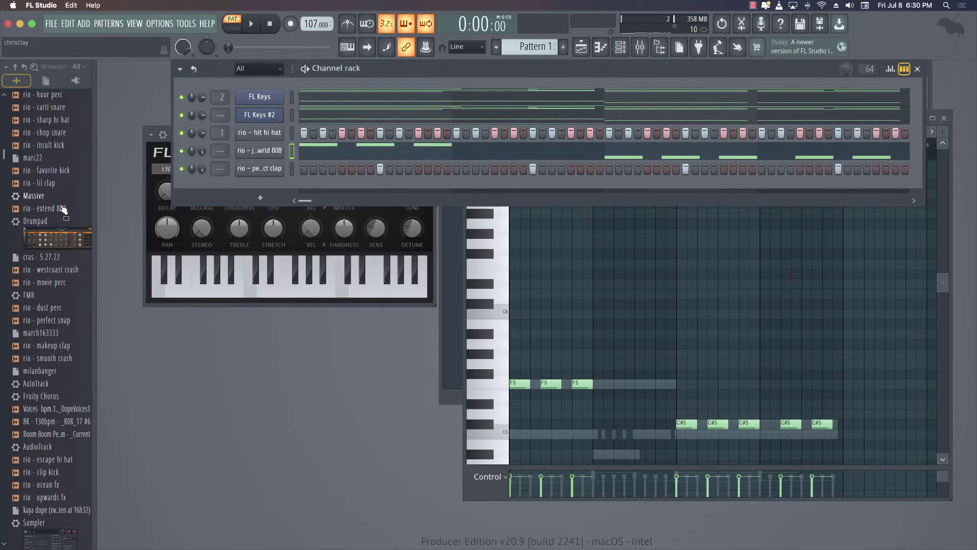
{"action": "left_click_drag", "start_coordinate": [126, 173], "coordinate": [263, 181]}
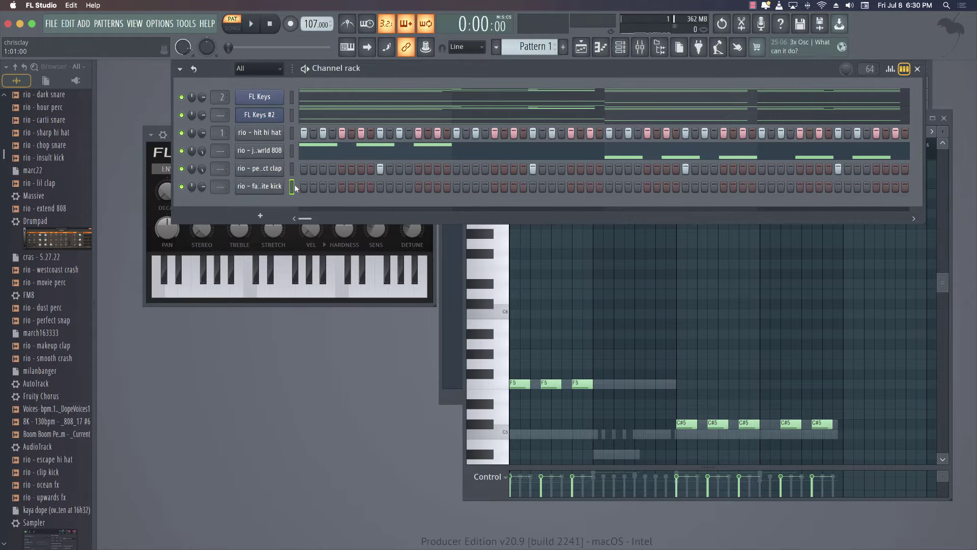
Paste the copied 808 notes into the kick channel and add extra hi-hats on steps 2, 18 and 34 and throughout steps 60–64
{"action": "key", "text": "super+v"}
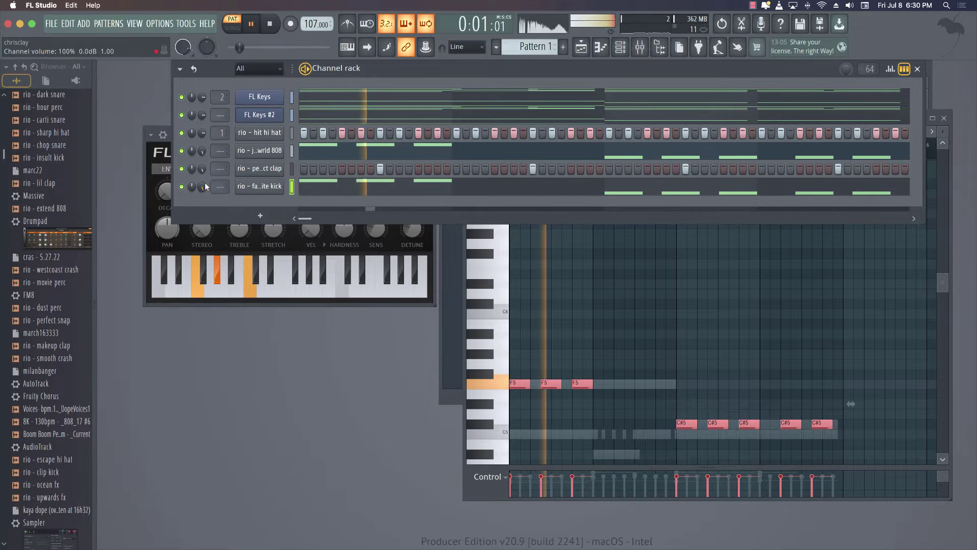
{"action": "left_click", "coordinate": [314, 133]}
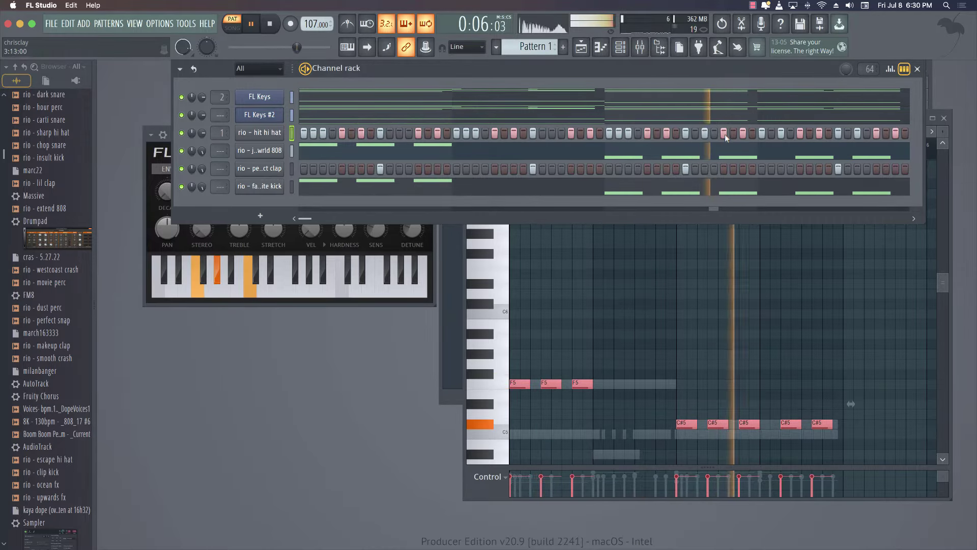
{"action": "left_click_drag", "start_coordinate": [866, 135], "coordinate": [906, 134]}
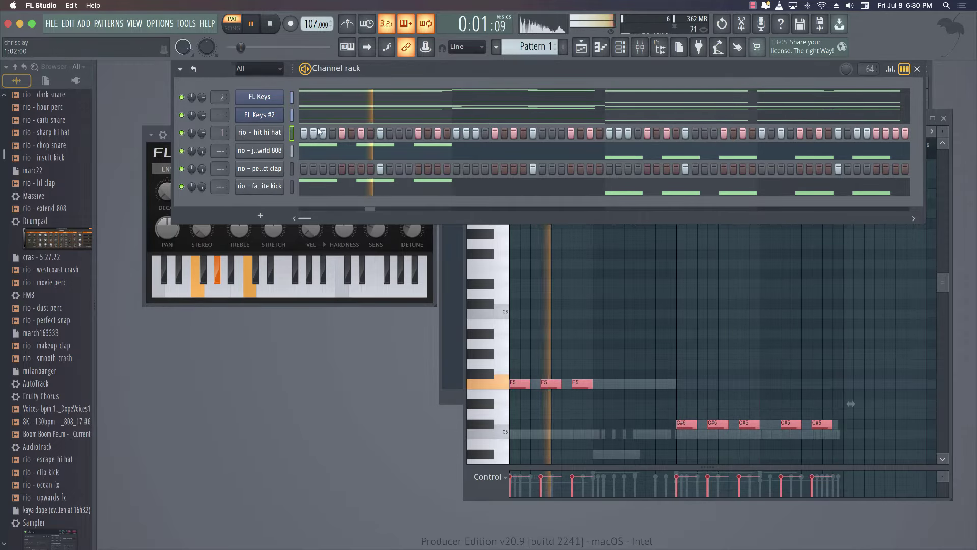
Clone the FL Keys #2 channel, record a single-note high melody across the four bars on the clone, and play it back
{"action": "key", "text": "space"}
{"action": "right_click", "coordinate": [262, 115]}
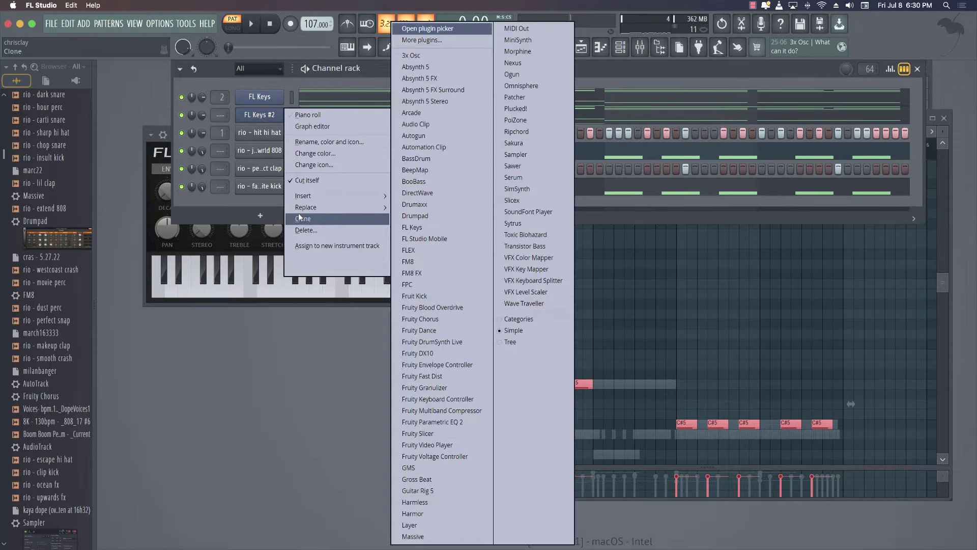
{"action": "left_click", "coordinate": [299, 213]}
{"action": "left_click", "coordinate": [444, 151]}
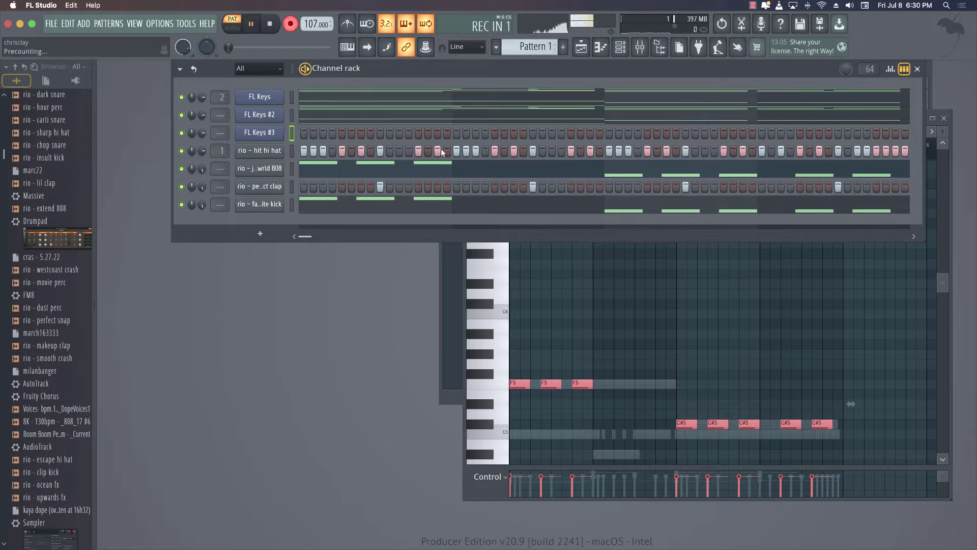
{"action": "key", "text": "space"}
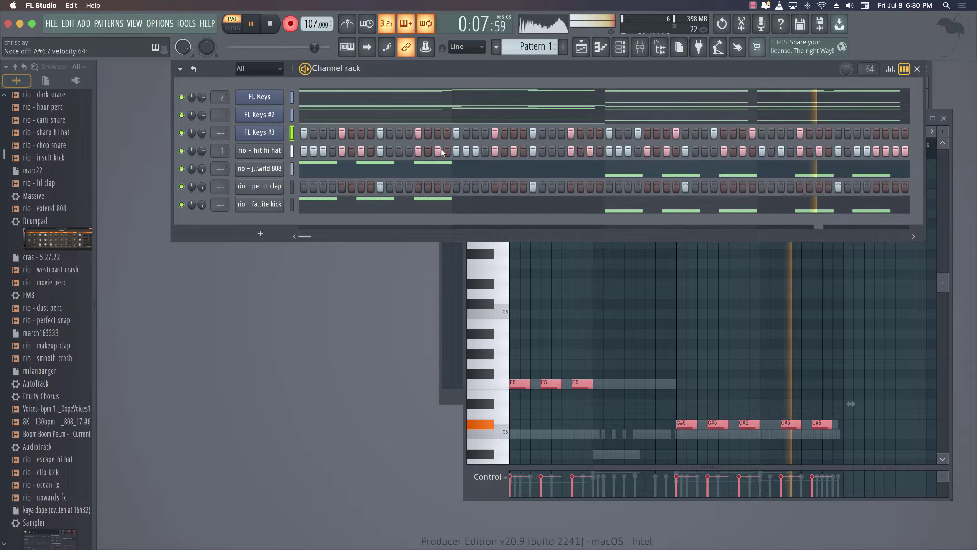
{"action": "key", "text": "space"}
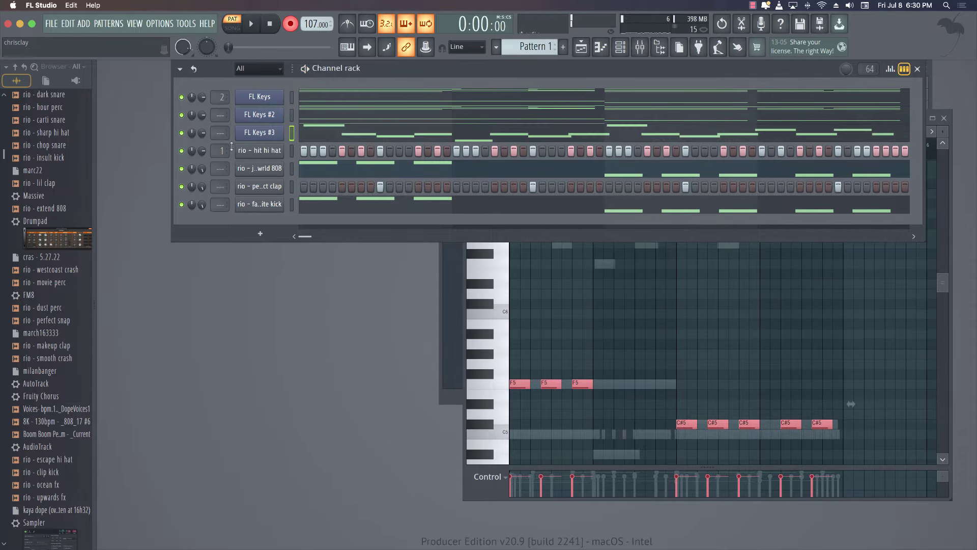
{"action": "key", "text": "space"}
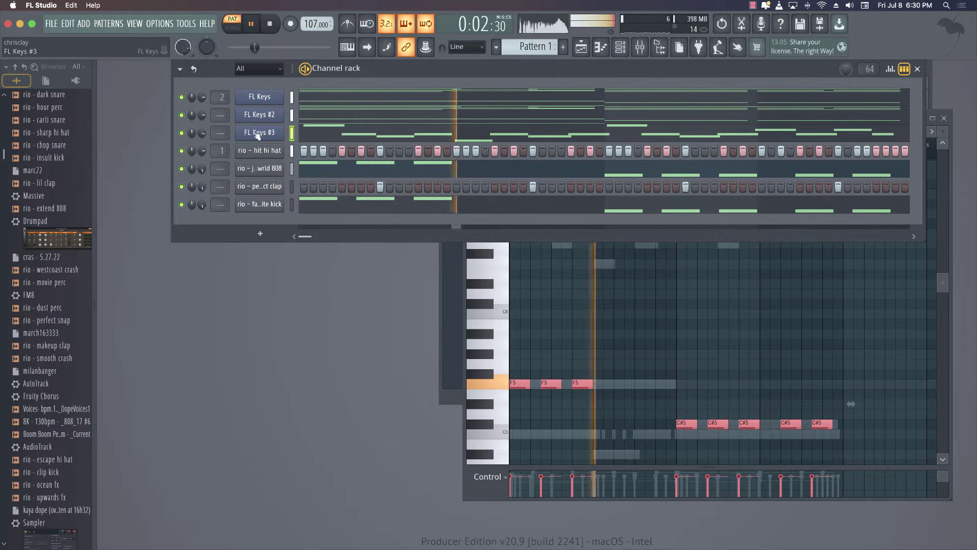
{"action": "key", "text": "space"}
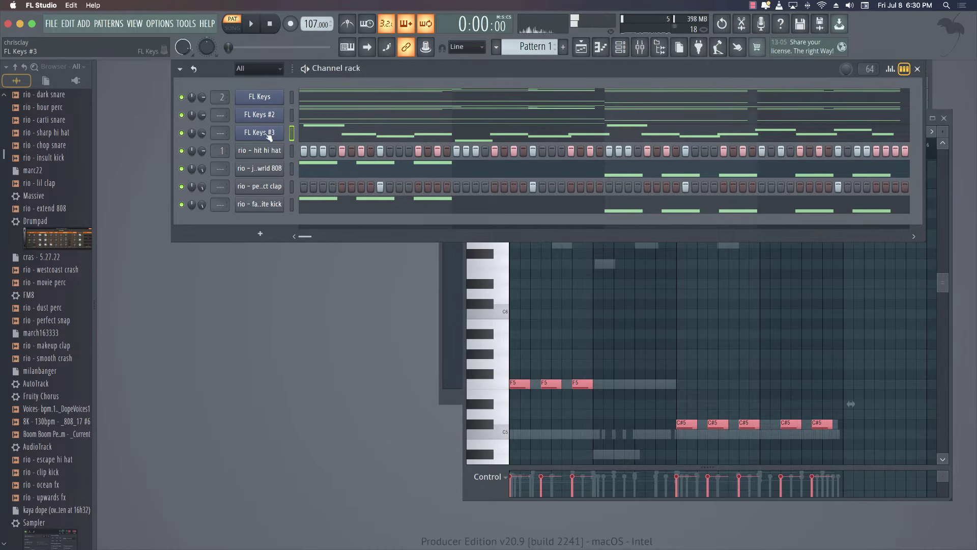
Route FL Keys #3 to mixer track 3, add Fruity Reeverb 2 in its first slot and raise the reverb's wet level
{"action": "double_click", "coordinate": [216, 132]}
{"action": "left_click", "coordinate": [891, 337]}
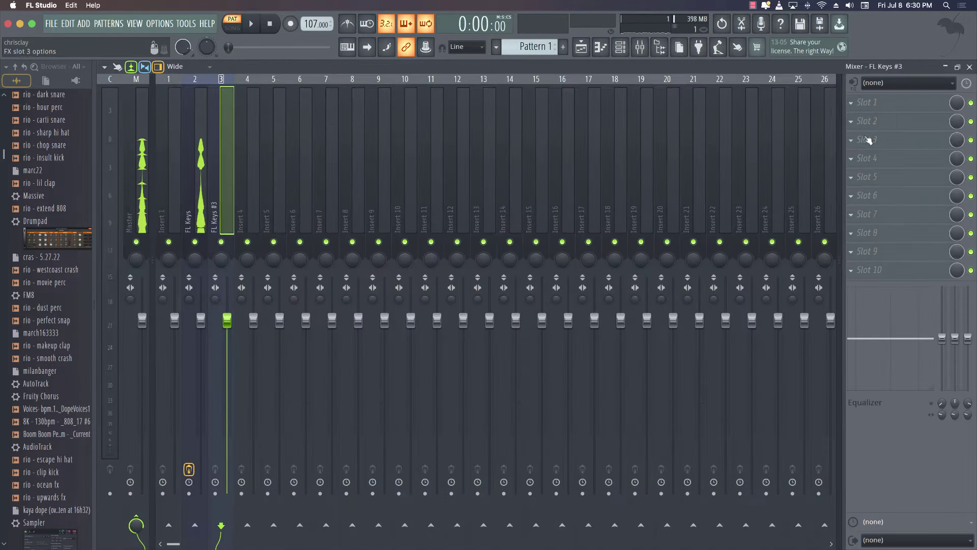
{"action": "left_click", "coordinate": [860, 103]}
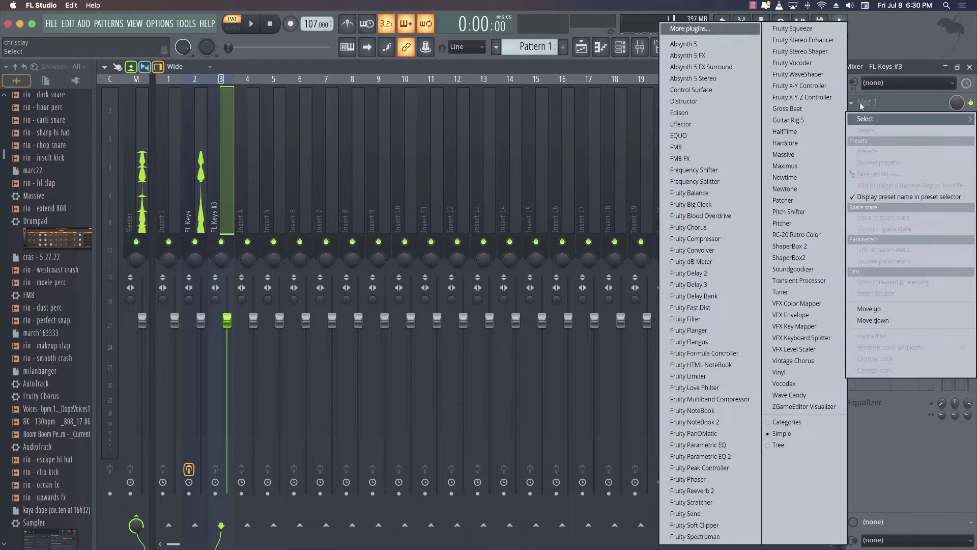
{"action": "left_click", "coordinate": [702, 491]}
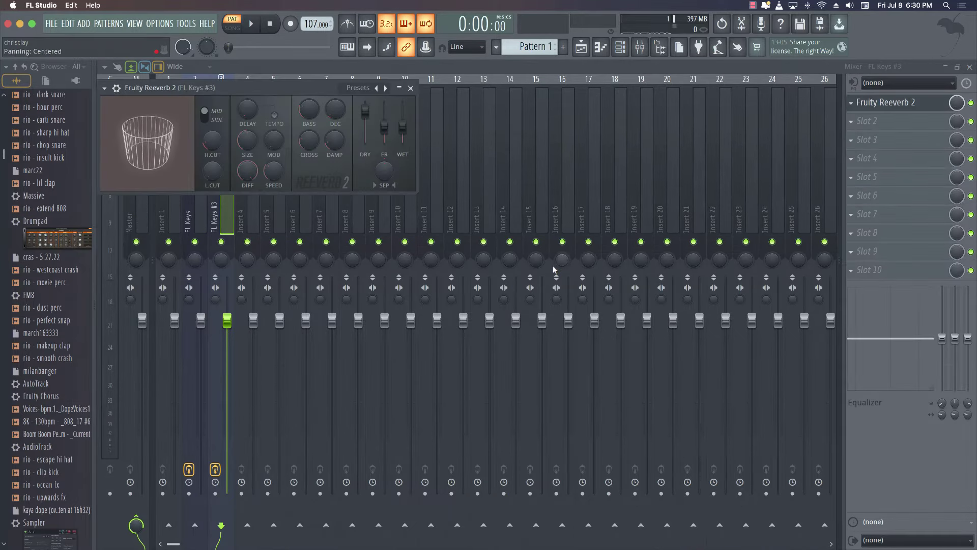
{"action": "left_click_drag", "start_coordinate": [402, 130], "coordinate": [405, 103]}
{"action": "key", "text": "space"}
{"action": "left_click", "coordinate": [410, 88]}
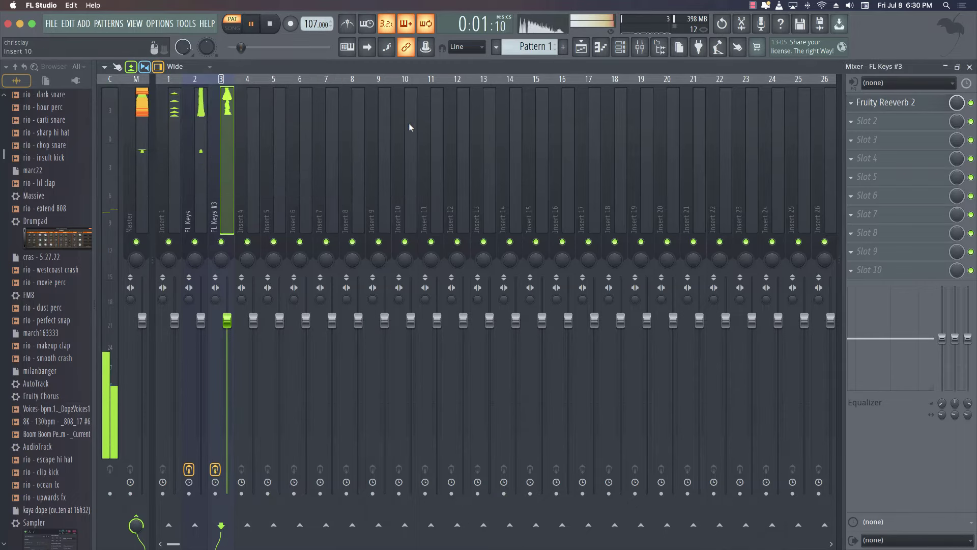
{"action": "key", "text": "space"}
{"action": "left_click", "coordinate": [970, 67]}
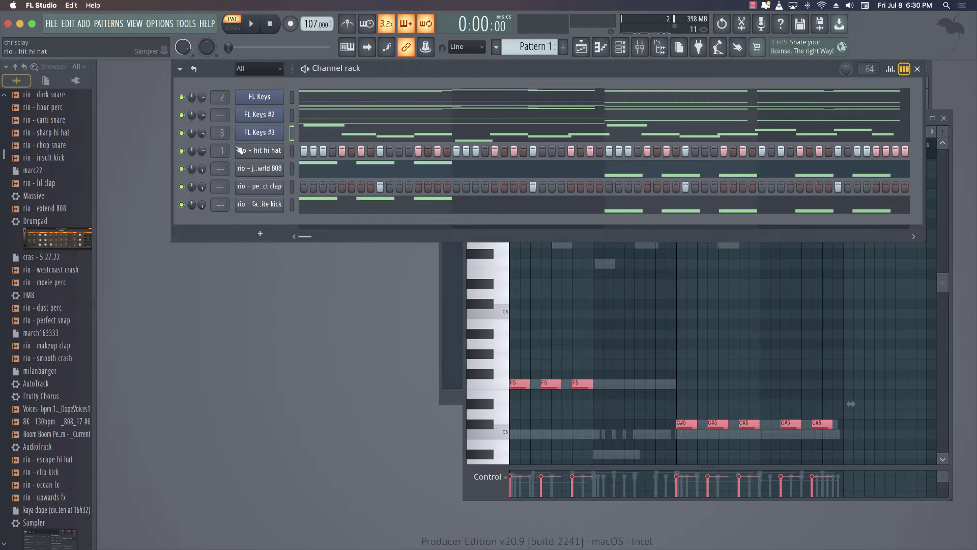
Transpose the FL Keys #3 melody up one octave and align its notes to the grid from the start of bar 1
{"action": "left_click", "coordinate": [342, 133]}
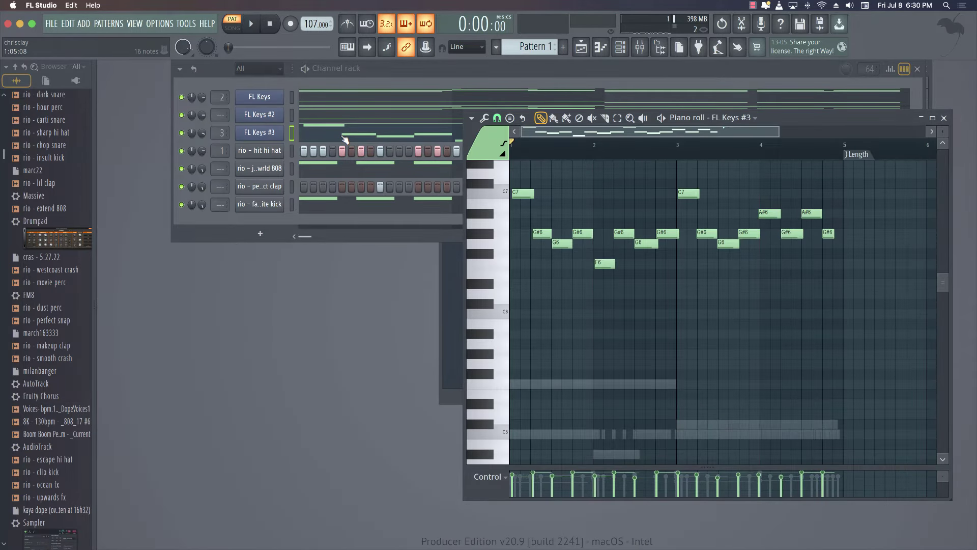
{"action": "key", "text": "space"}
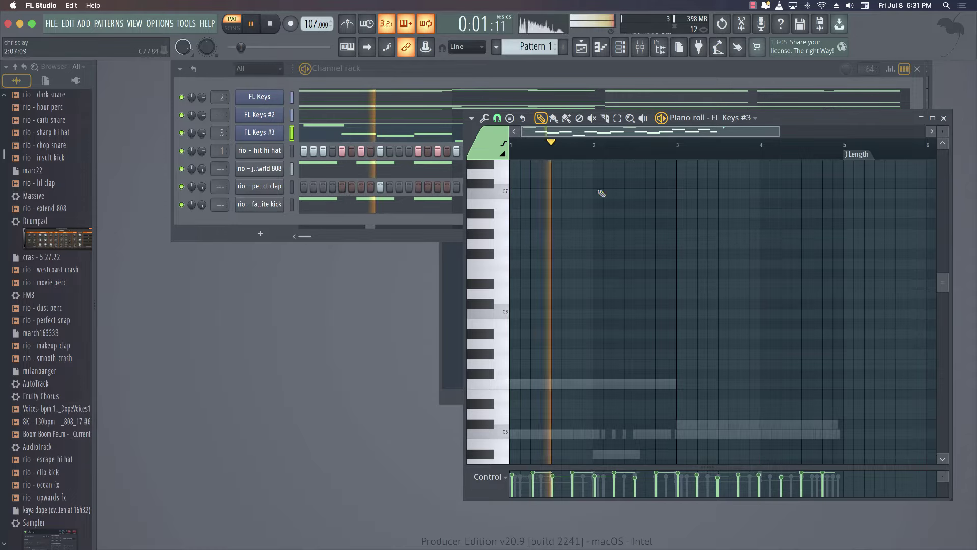
{"action": "scroll", "coordinate": [613, 244], "scroll_direction": "up", "scroll_amount": 5}
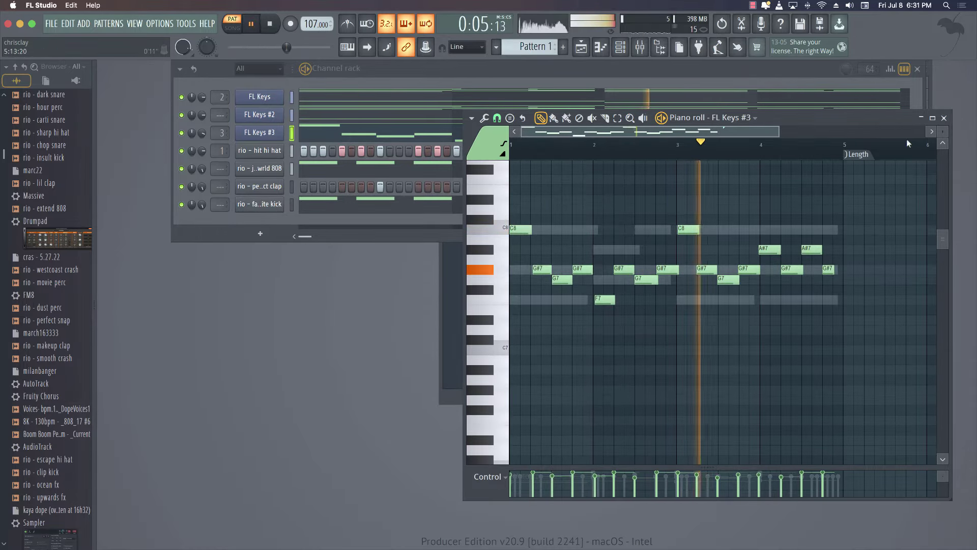
{"action": "left_click", "coordinate": [944, 118]}
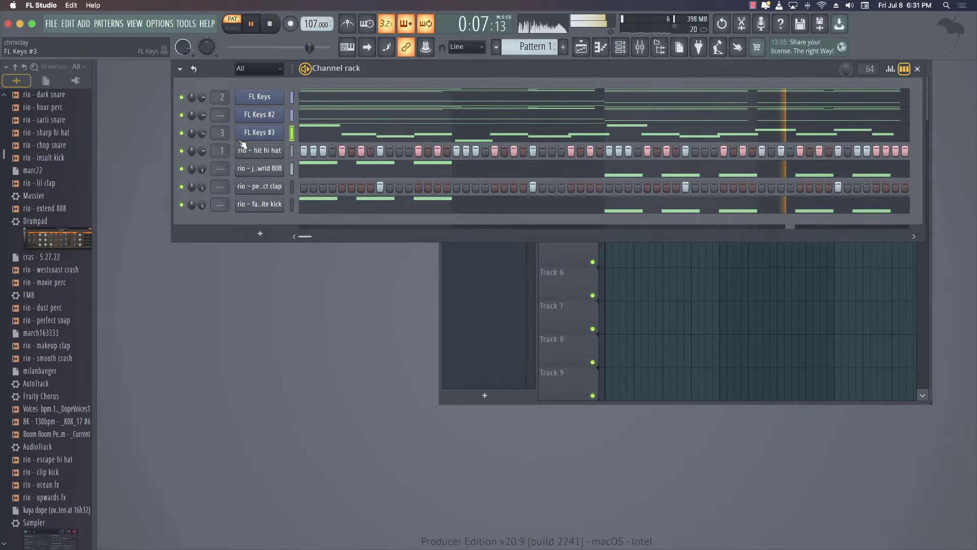
{"action": "left_click", "coordinate": [493, 136]}
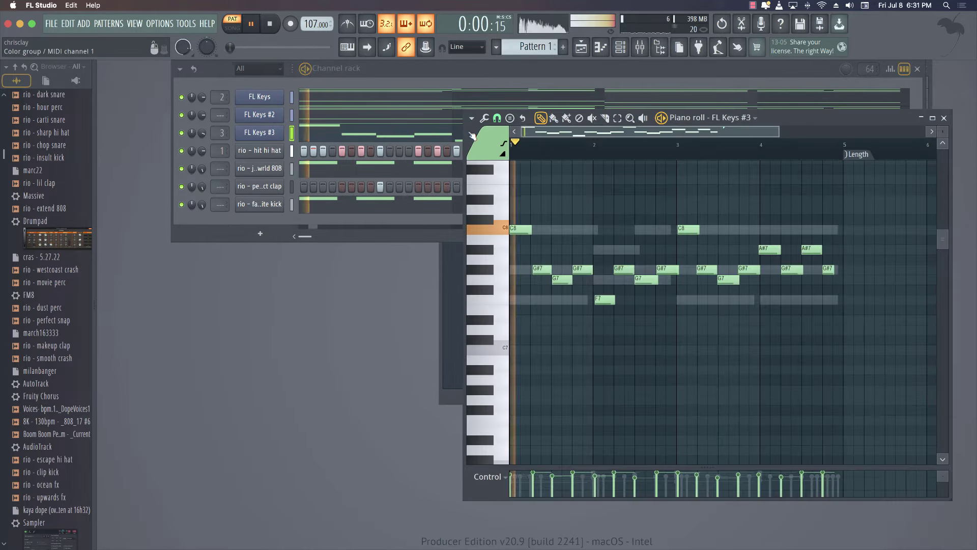
{"action": "left_click", "coordinate": [945, 118]}
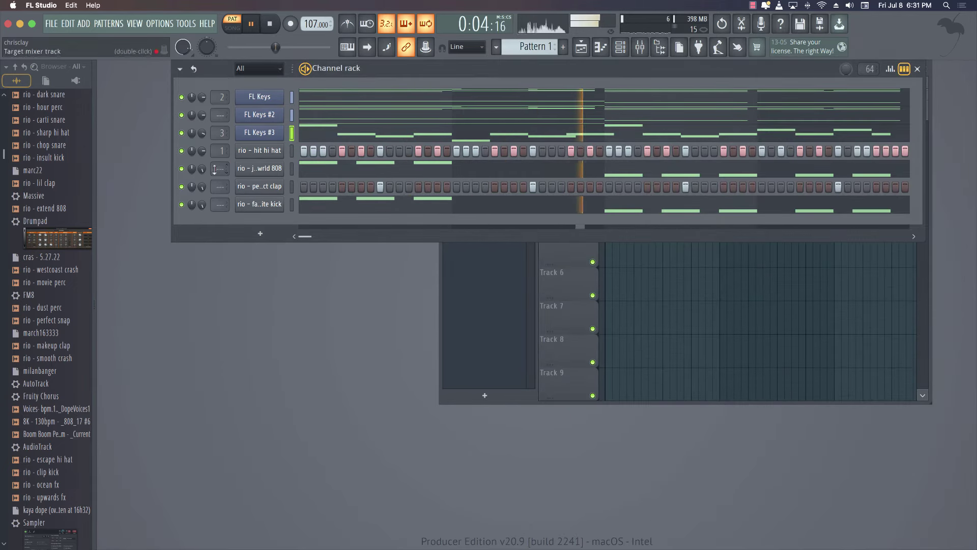
{"action": "key", "text": "space"}
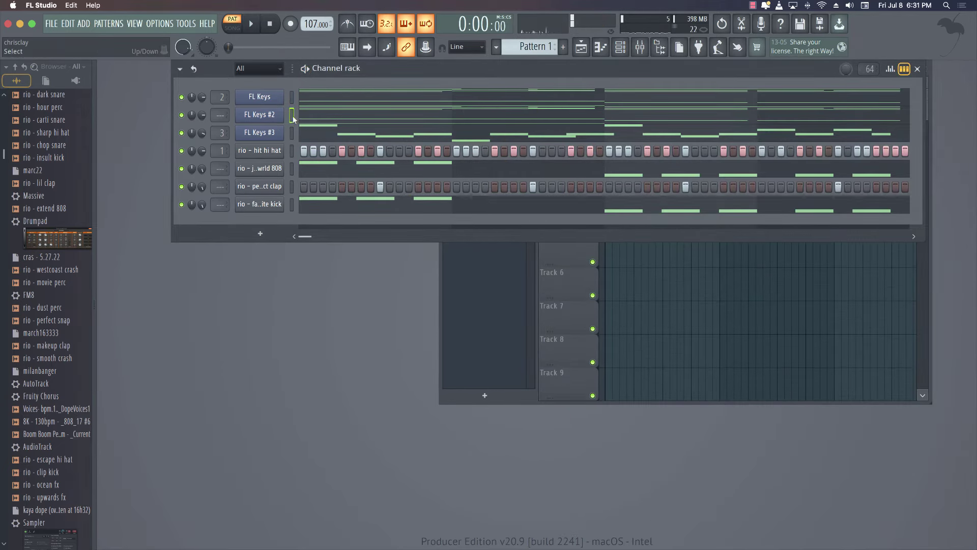
Select the FL Keys #2, 808, clap and kick channels and route them to mixer tracks 4 to 7
{"action": "left_click_drag", "start_coordinate": [291, 166], "coordinate": [292, 230]}
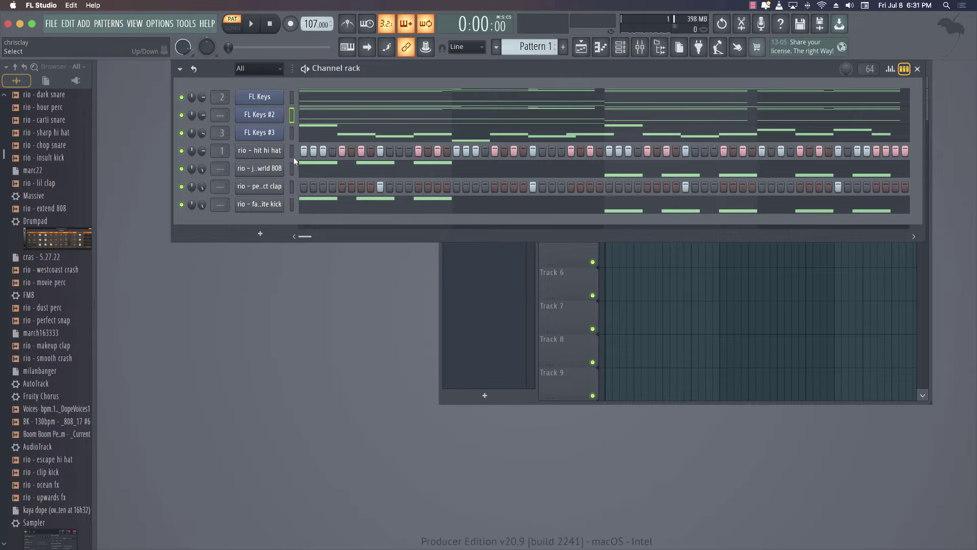
{"action": "left_click_drag", "start_coordinate": [291, 154], "coordinate": [292, 175]}
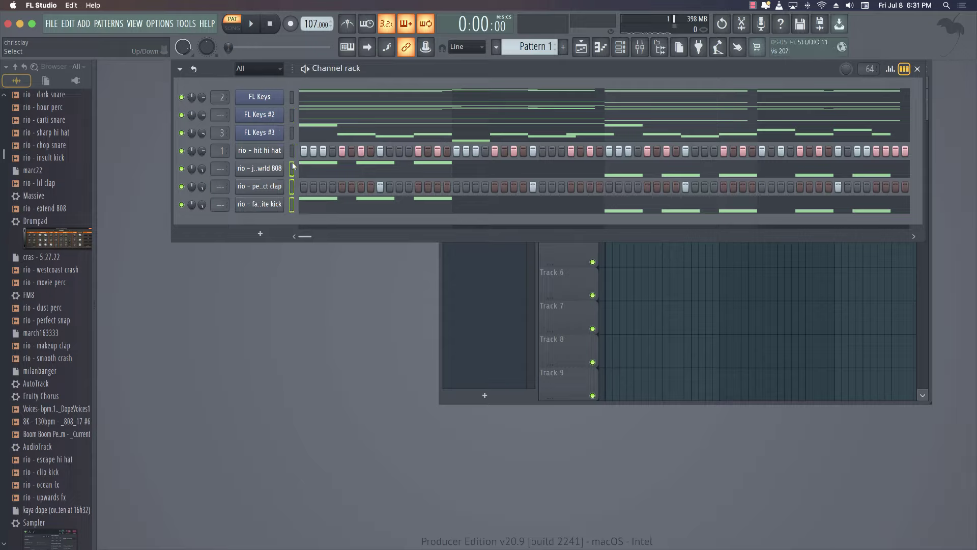
{"action": "left_click", "coordinate": [291, 115]}
{"action": "key", "text": "ctrl+l"}
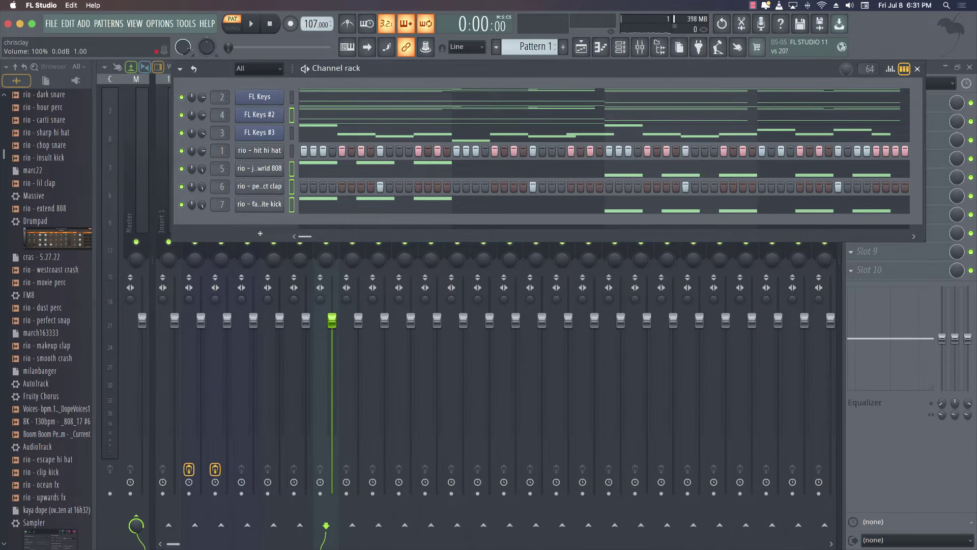
Play the pattern, solo the favorite kick's mixer track and lower its volume moderately
{"action": "left_click", "coordinate": [329, 312]}
{"action": "key", "text": "space"}
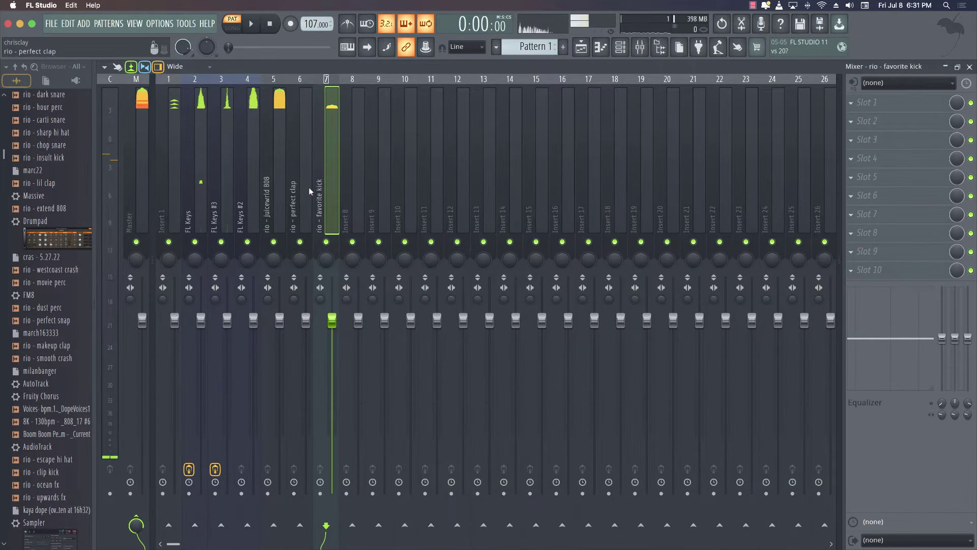
{"action": "right_click", "coordinate": [326, 242]}
{"action": "left_click_drag", "start_coordinate": [331, 320], "coordinate": [332, 352]}
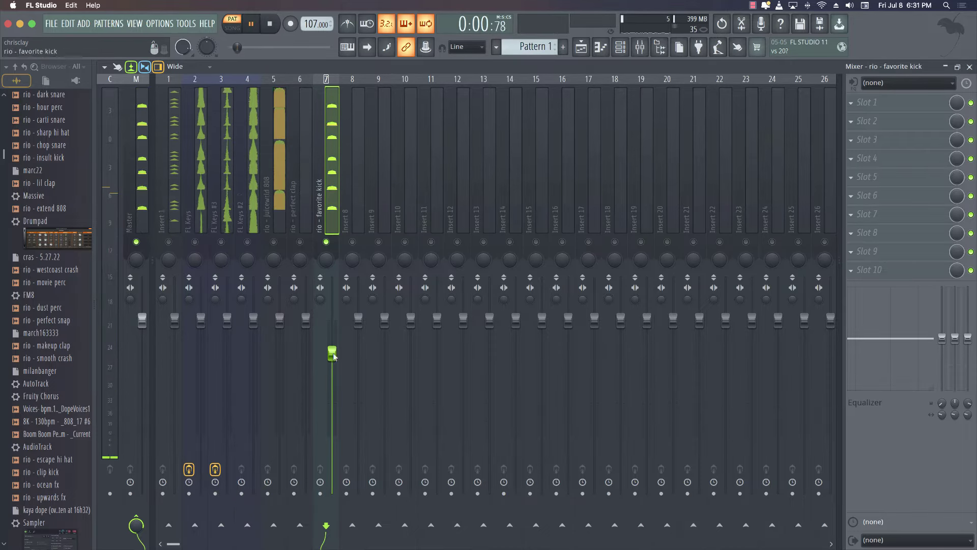
Unmute the juicewrld 808's mixer track alongside the kick and lower its fader to slightly below the kick's
{"action": "left_click", "coordinate": [274, 242]}
{"action": "left_click_drag", "start_coordinate": [279, 319], "coordinate": [279, 324]}
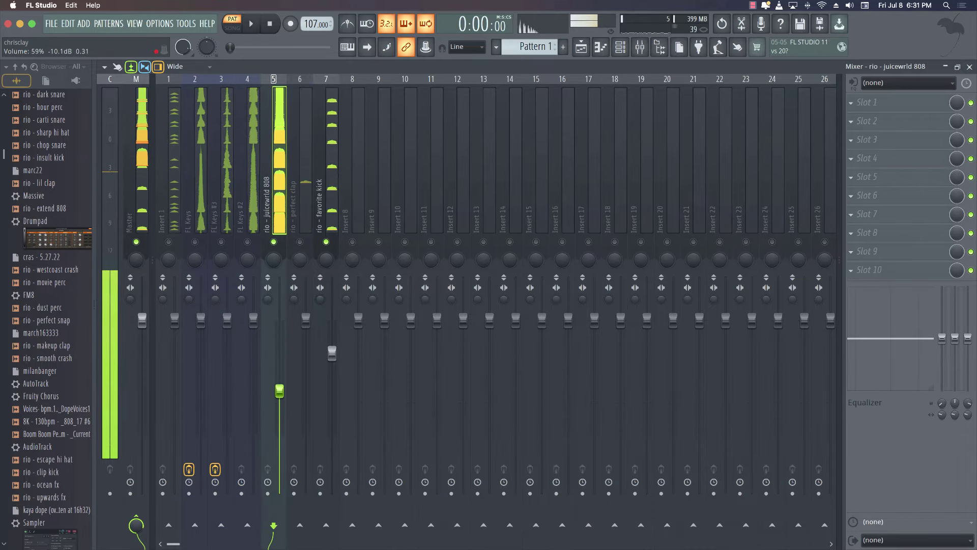
{"action": "key", "text": "space"}
{"action": "left_click_drag", "start_coordinate": [279, 390], "coordinate": [280, 376]}
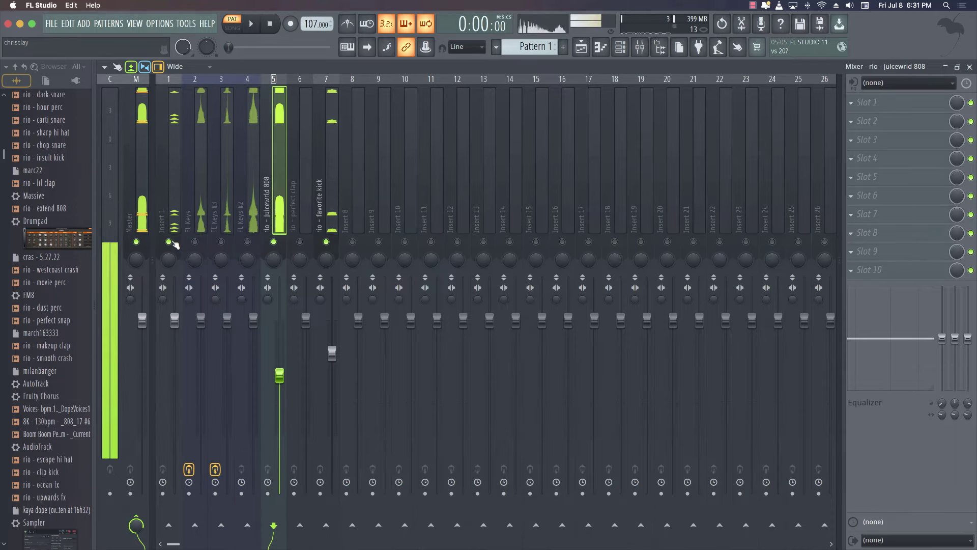
Bring in the hi-hat and clap mixer tracks, lowering the hi-hat just below the 808's fader and the clap between the kick and 808
{"action": "left_click_drag", "start_coordinate": [174, 320], "coordinate": [174, 382]}
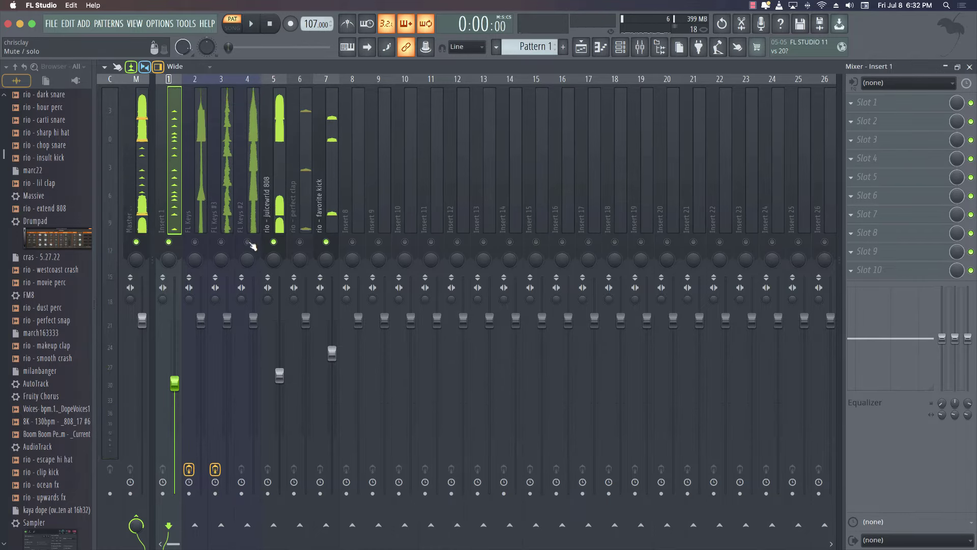
{"action": "key", "text": "space"}
{"action": "left_click", "coordinate": [305, 319]}
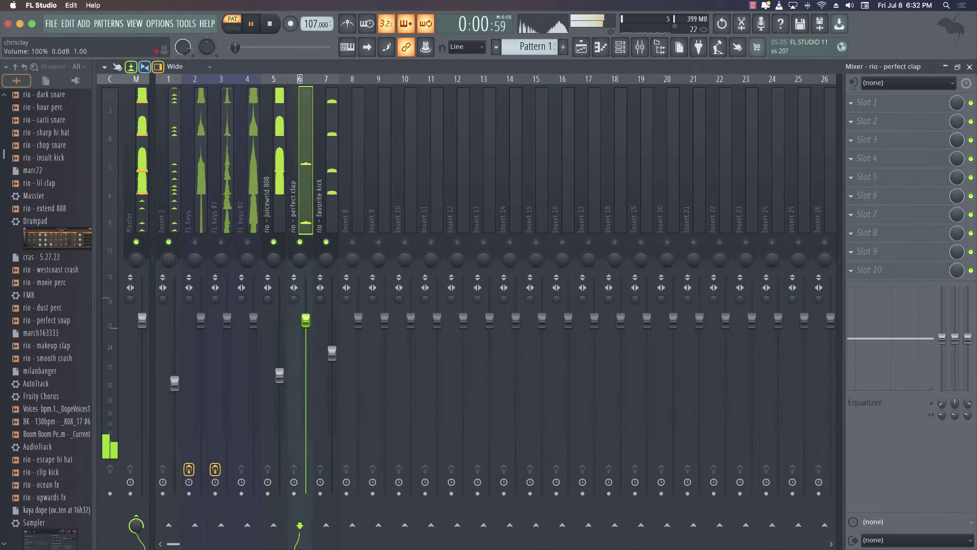
{"action": "left_click_drag", "start_coordinate": [305, 320], "coordinate": [306, 369]}
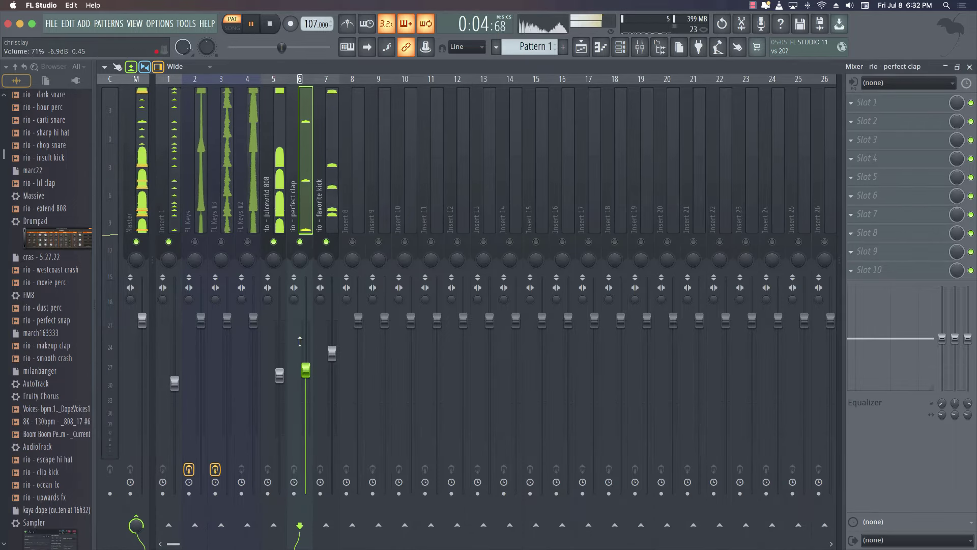
{"action": "left_click_drag", "start_coordinate": [305, 369], "coordinate": [304, 363]}
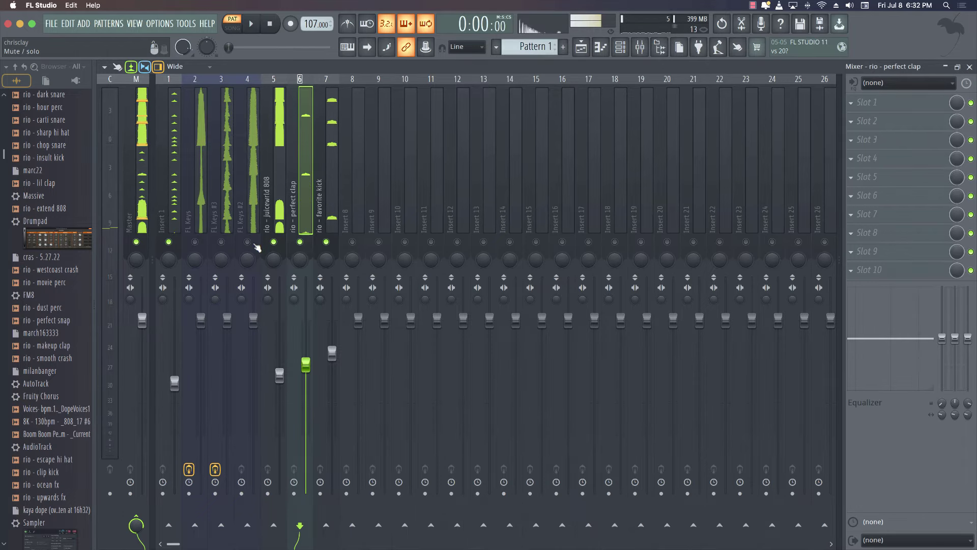
Unmute FL Keys #2 and FL Keys #3 in the mixer, raise FL Keys #3 slightly and lower FL Keys #2 to about -5.1 dB
{"action": "key", "text": "space"}
{"action": "left_click_drag", "start_coordinate": [253, 320], "coordinate": [253, 410]}
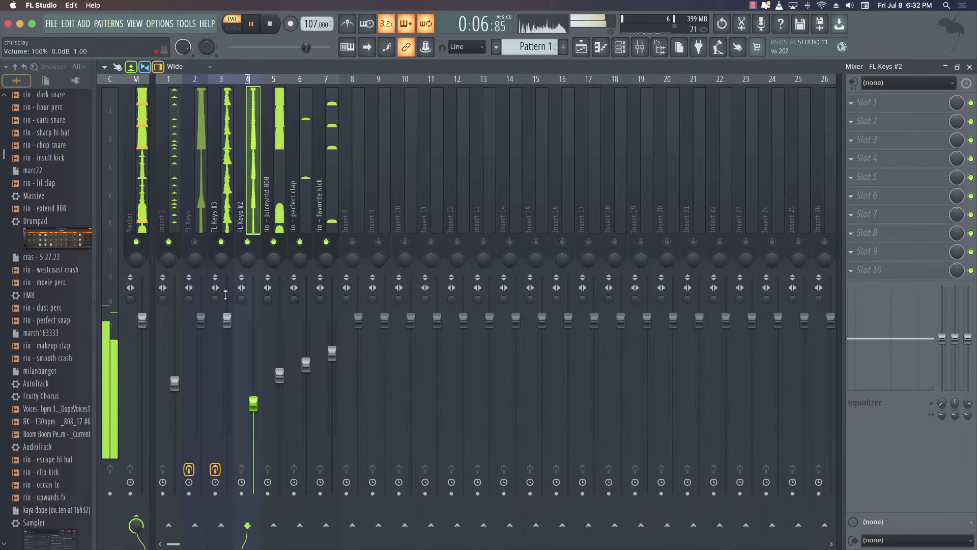
{"action": "left_click_drag", "start_coordinate": [227, 320], "coordinate": [227, 401]}
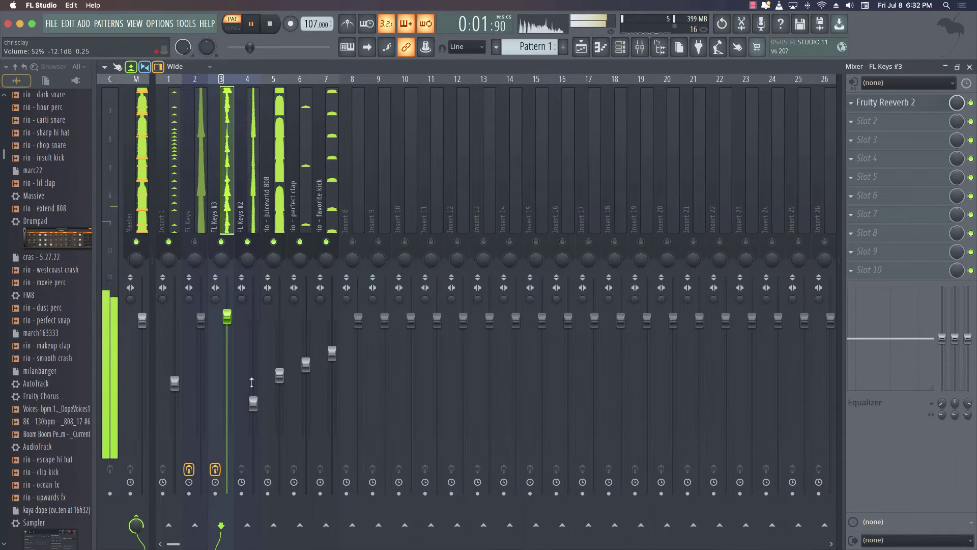
{"action": "left_click_drag", "start_coordinate": [253, 403], "coordinate": [253, 381]}
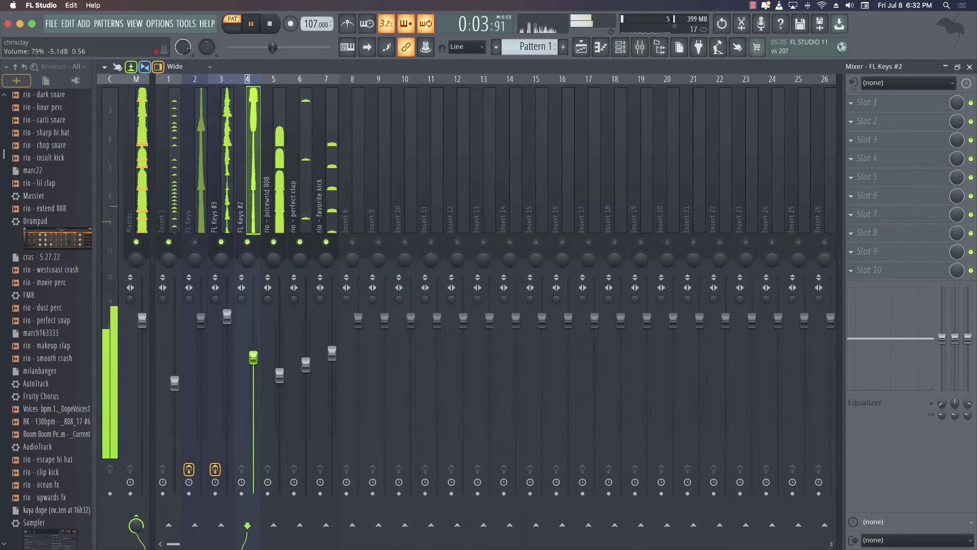
Lower FL Keys #3 and FL Keys #2 to well below the drum faders, and unmute FL Keys and lower it to about -12.5 dB
{"action": "left_click_drag", "start_coordinate": [227, 317], "coordinate": [227, 319]}
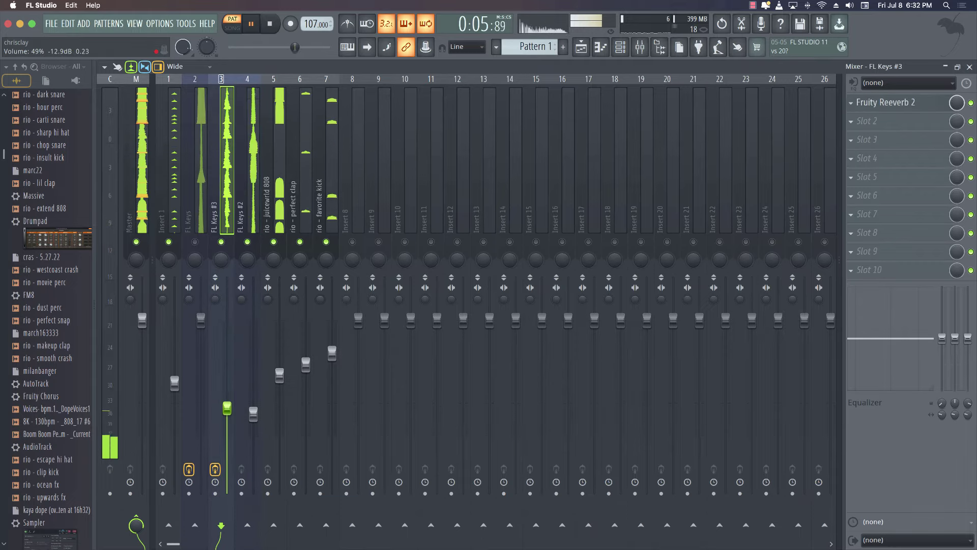
{"action": "left_click_drag", "start_coordinate": [253, 413], "coordinate": [253, 404]}
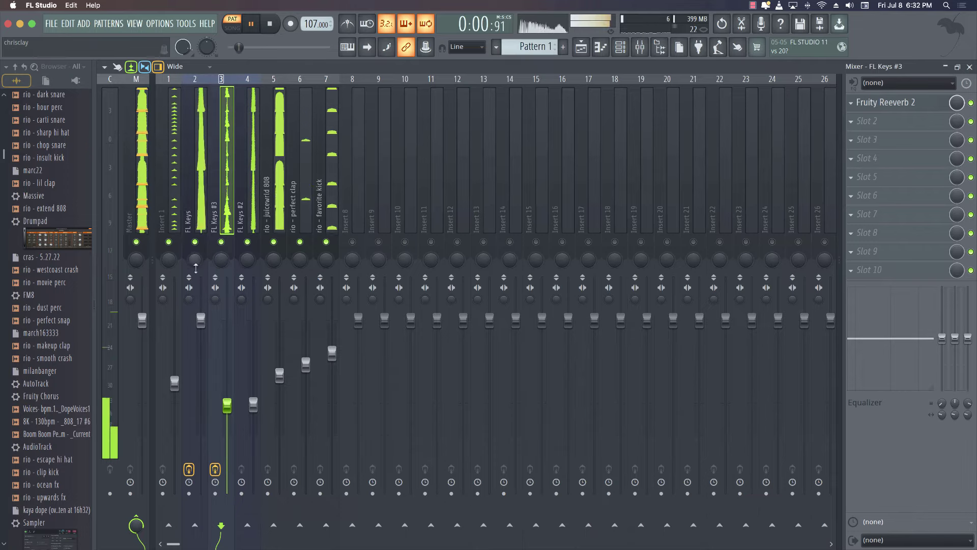
{"action": "left_click_drag", "start_coordinate": [200, 319], "coordinate": [200, 332]}
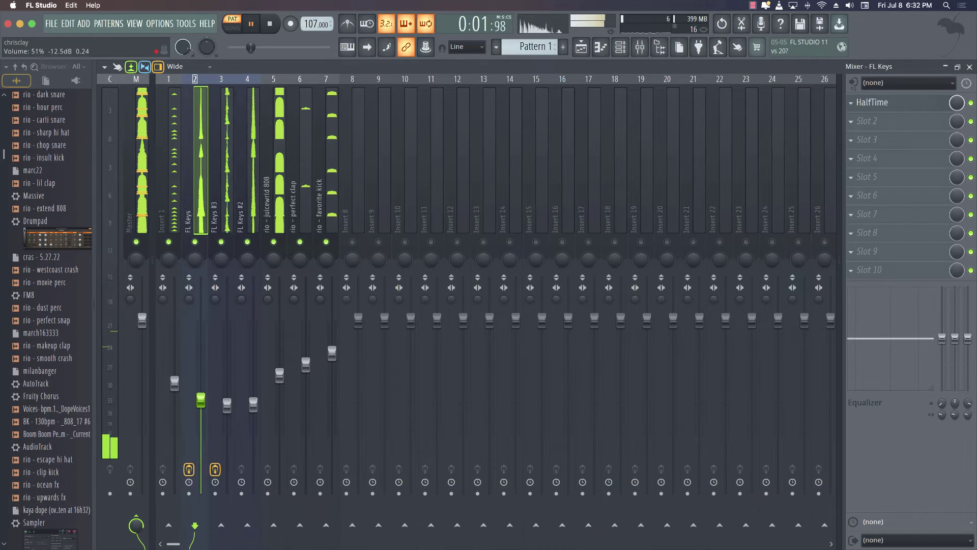
Fine-tune the three FL Keys faders to nearly equal levels with FL Keys #3 slightly lowest, close the mixer and stop playback
{"action": "left_click_drag", "start_coordinate": [227, 405], "coordinate": [227, 399]}
{"action": "left_click", "coordinate": [253, 405]}
{"action": "left_click", "coordinate": [227, 400]}
{"action": "left_click", "coordinate": [201, 401]}
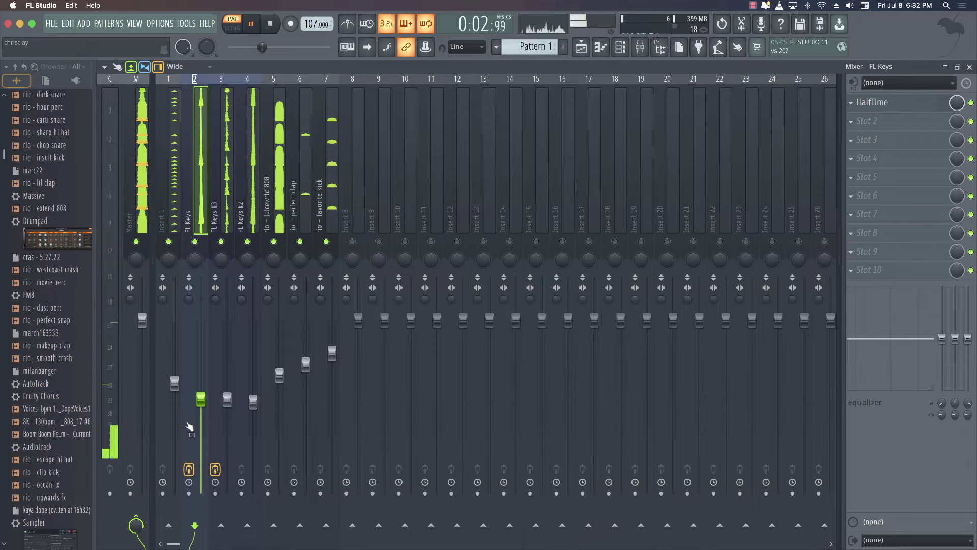
{"action": "mouse_move", "coordinate": [227, 400]}
{"action": "left_mouse_down"}
{"action": "mouse_move", "coordinate": [227, 416]}
{"action": "mouse_move", "coordinate": [227, 405]}
{"action": "left_mouse_up"}
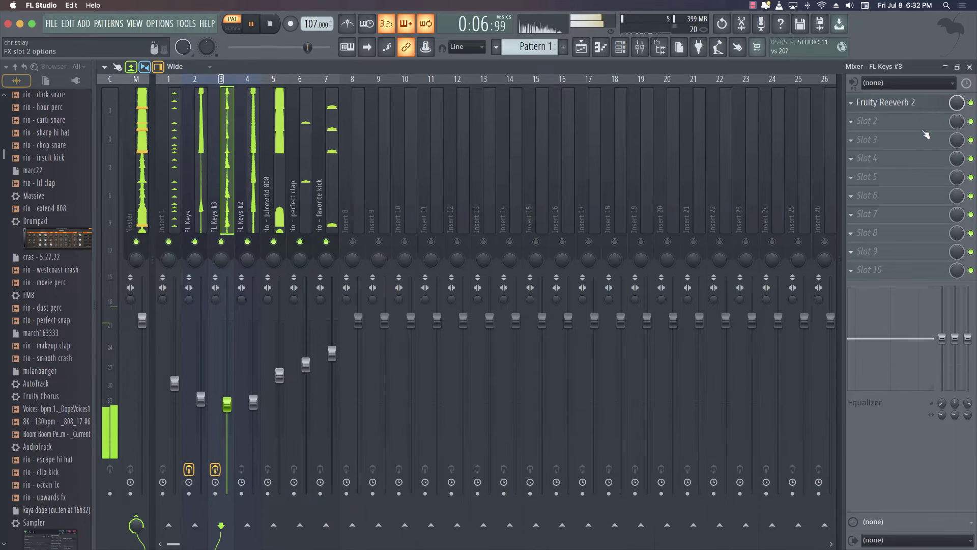
{"action": "key", "text": "F9"}
{"action": "key", "text": "space"}
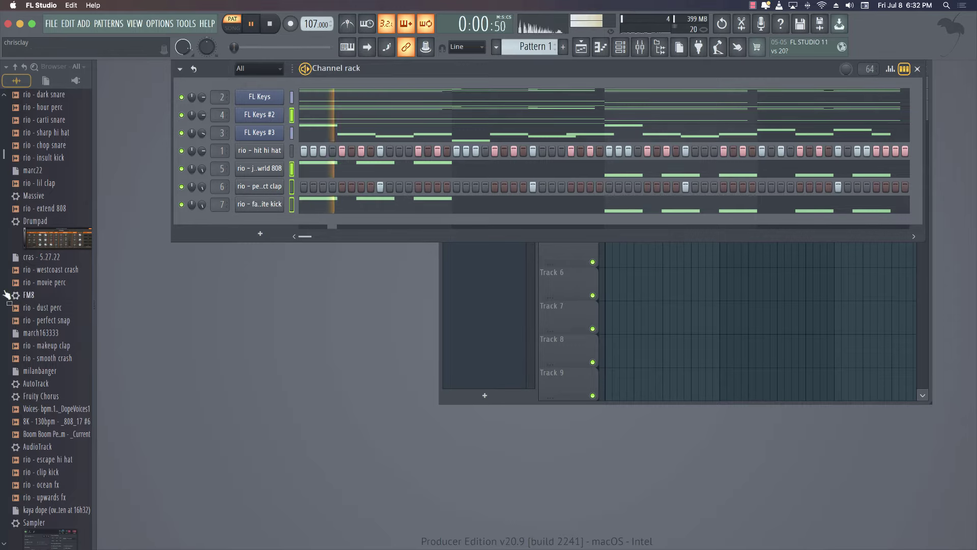
Add the rio - hour perc sample as a new channel with a hit on step 2 and lower its channel volume to about -6.3 dB
{"action": "scroll", "coordinate": [46, 115], "scroll_direction": "up", "scroll_amount": 1}
{"action": "left_click_drag", "start_coordinate": [46, 112], "coordinate": [313, 237]}
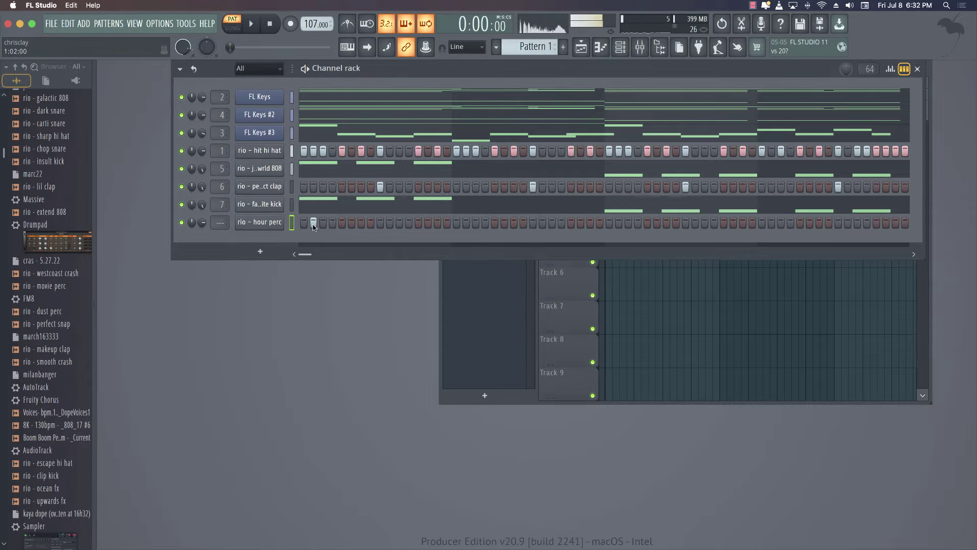
{"action": "key", "text": "space"}
{"action": "left_click_drag", "start_coordinate": [202, 222], "coordinate": [202, 234]}
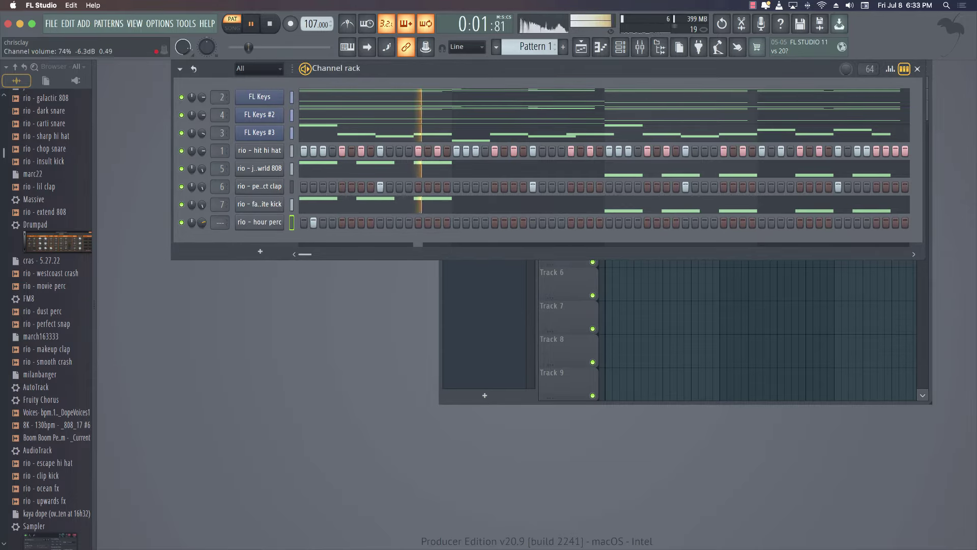
While looping the pattern, place further hour perc hits on steps 7, 22, 34, 39, 54 and 63
{"action": "left_click", "coordinate": [399, 223]}
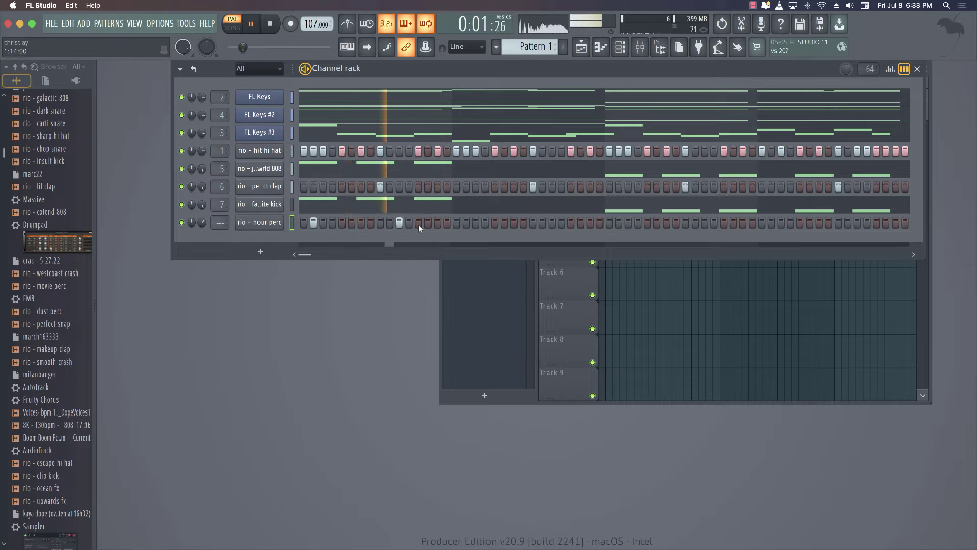
{"action": "left_click", "coordinate": [467, 223]}
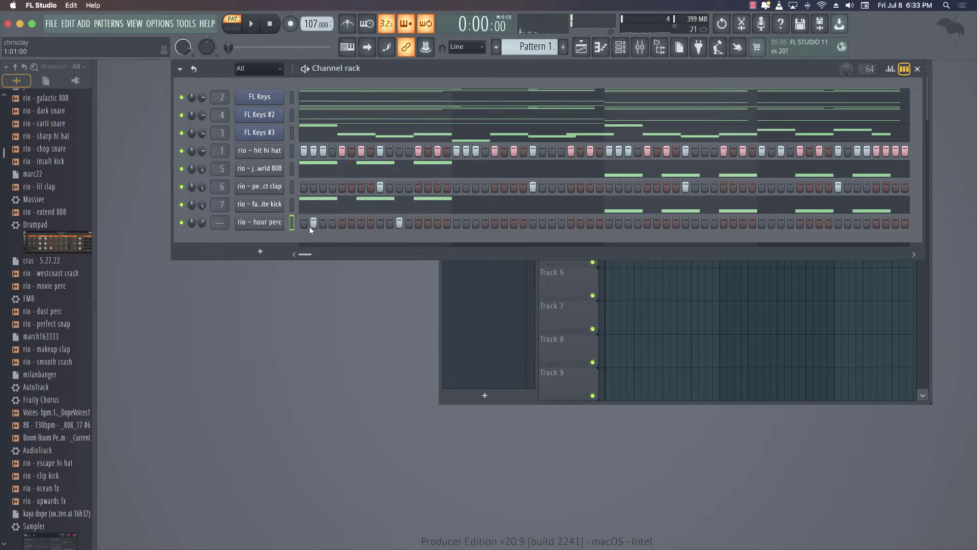
{"action": "left_click", "coordinate": [361, 223]}
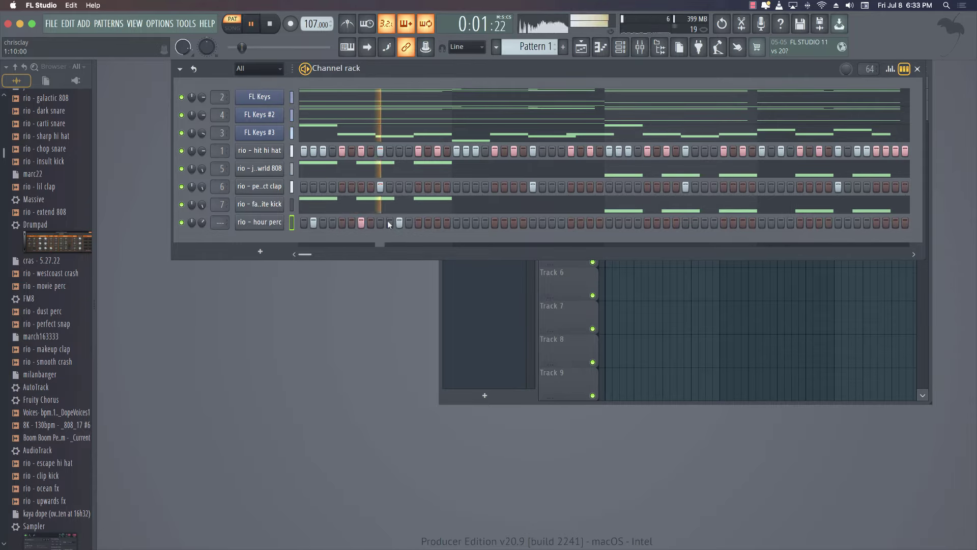
{"action": "left_click", "coordinate": [400, 222]}
{"action": "left_click", "coordinate": [505, 223]}
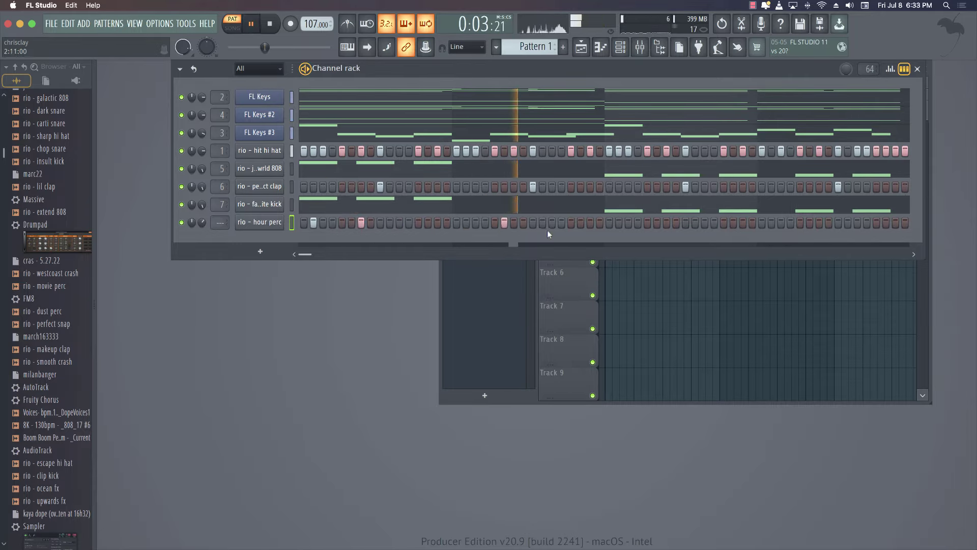
{"action": "left_click", "coordinate": [668, 224]}
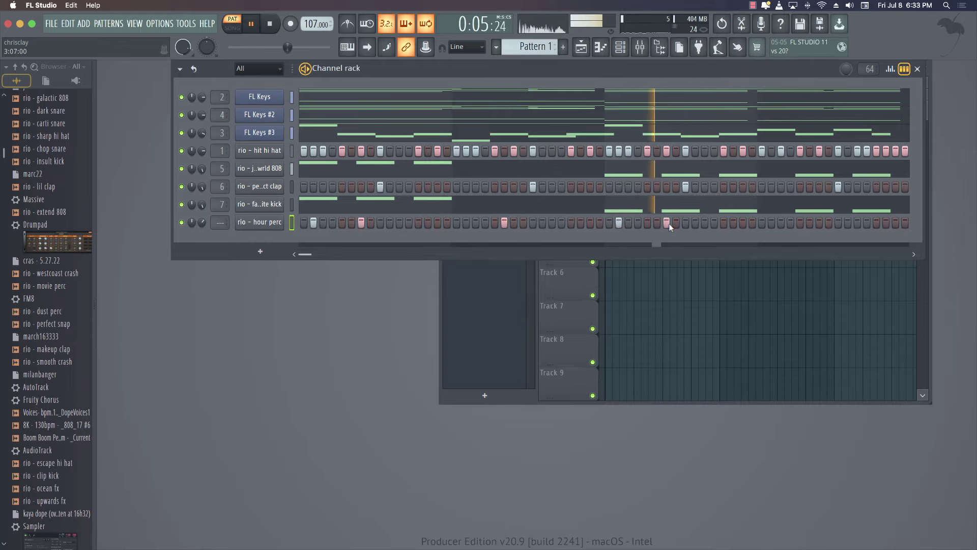
{"action": "left_click", "coordinate": [810, 224]}
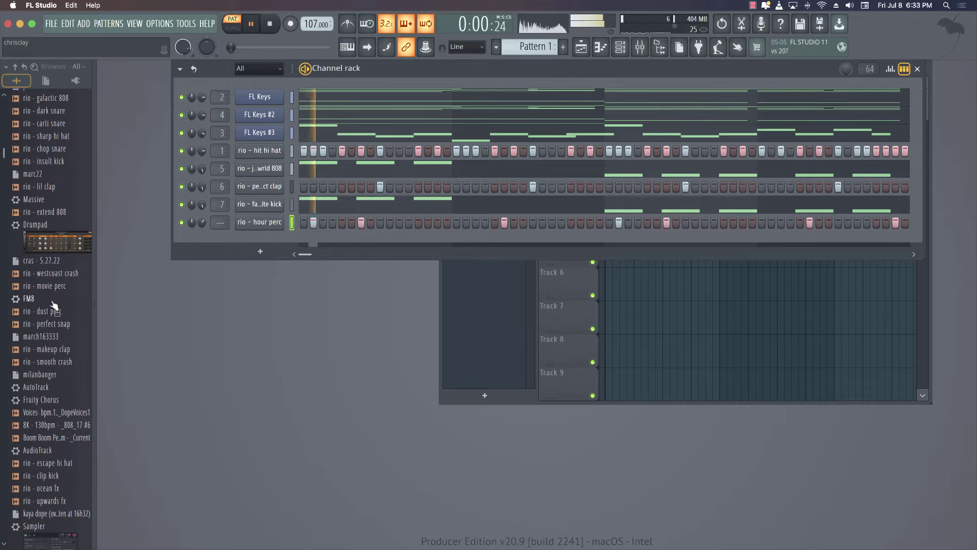
Audition recent samples over the loop, including the sharp hi hat, carti snare, insult kick, lil clap and dark snare
{"action": "left_click_drag", "start_coordinate": [45, 149], "coordinate": [47, 147]}
{"action": "left_click", "coordinate": [46, 137]}
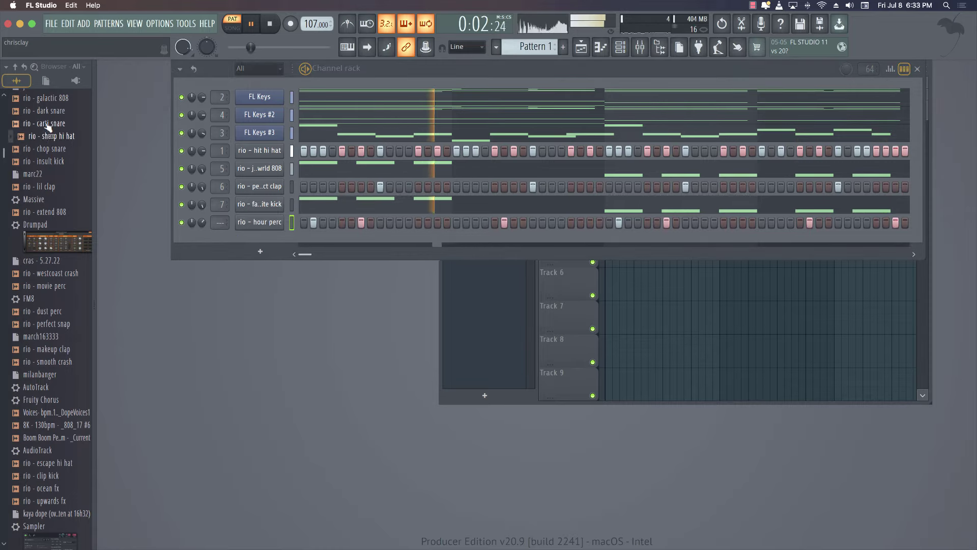
{"action": "left_click", "coordinate": [45, 124]}
{"action": "left_click", "coordinate": [44, 111]}
{"action": "left_click", "coordinate": [44, 122]}
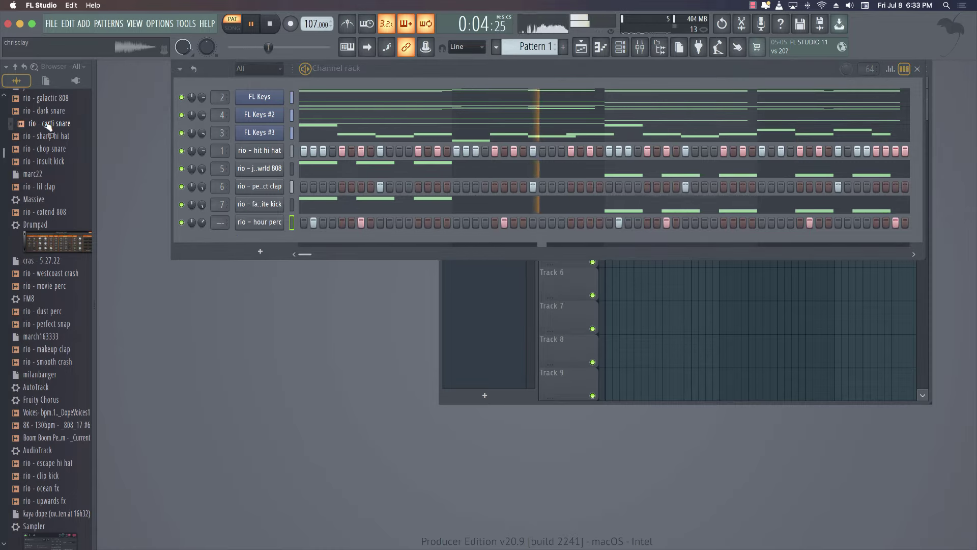
{"action": "left_click", "coordinate": [45, 161]}
{"action": "left_click", "coordinate": [47, 187]}
{"action": "scroll", "coordinate": [51, 191], "scroll_direction": "up", "scroll_amount": 1}
{"action": "scroll", "coordinate": [49, 191], "scroll_direction": "up", "scroll_amount": 1}
{"action": "left_click", "coordinate": [53, 174]}
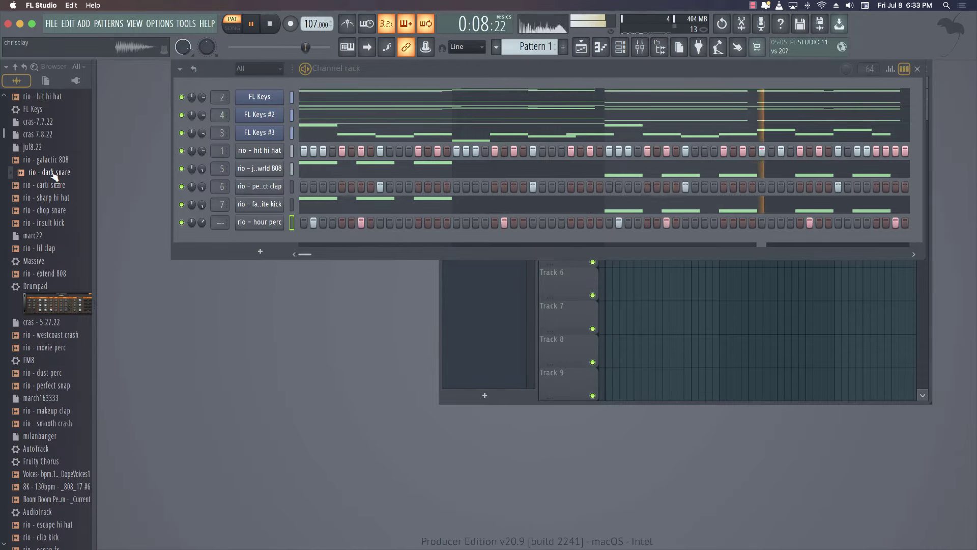
Add rio - dark snare as a new channel with hits on steps 30 and 62, and set its channel volume to about -11.8 dB
{"action": "left_click_drag", "start_coordinate": [53, 174], "coordinate": [254, 233]}
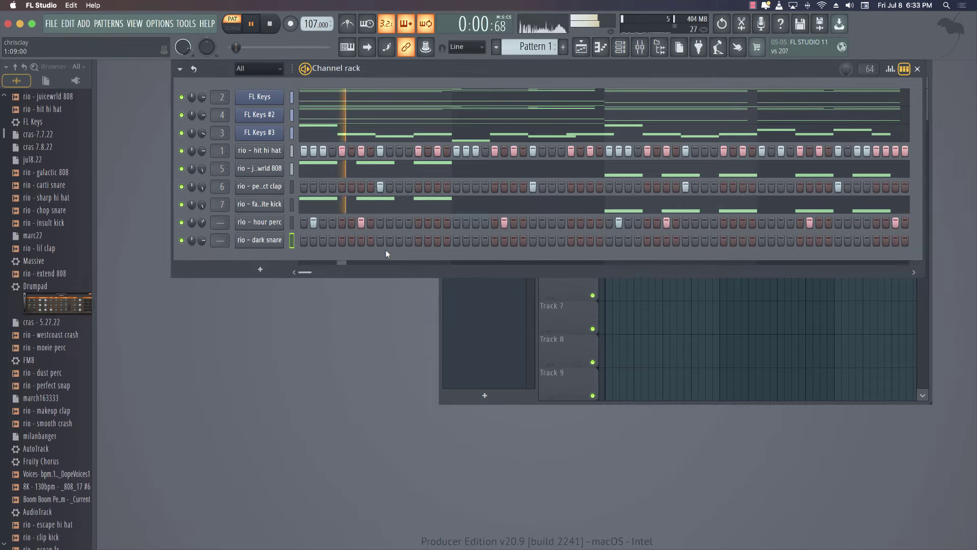
{"action": "left_click", "coordinate": [437, 242]}
{"action": "key", "text": "space"}
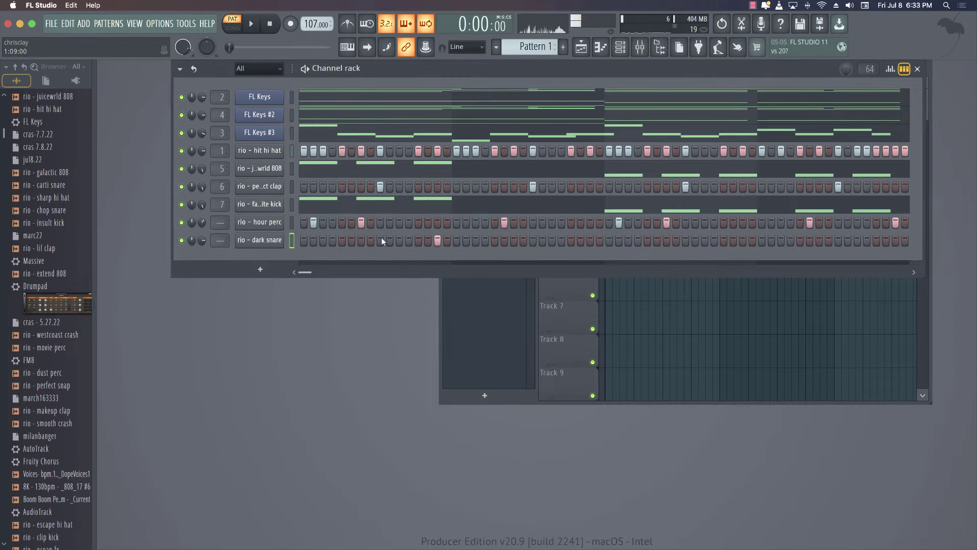
{"action": "key", "text": "space"}
{"action": "left_click", "coordinate": [437, 242]}
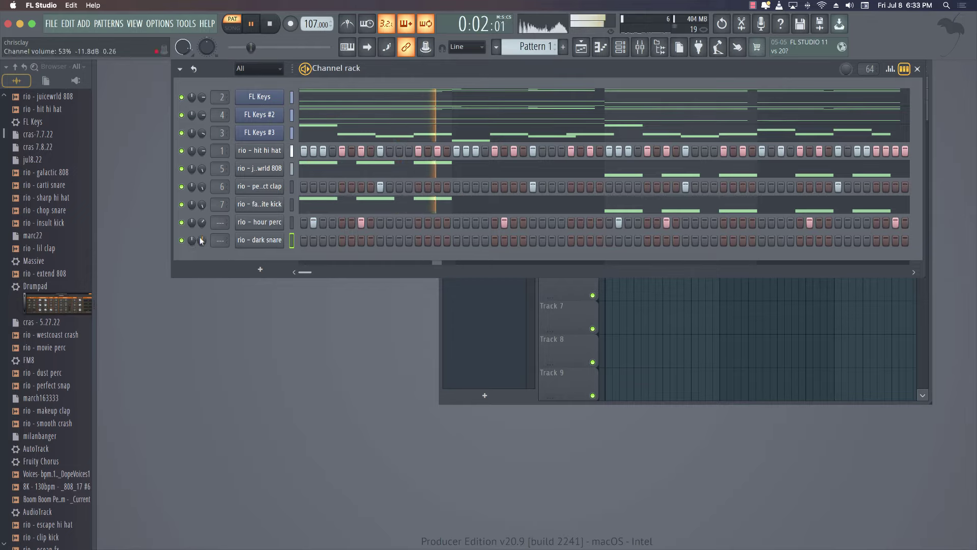
{"action": "left_click", "coordinate": [584, 241]}
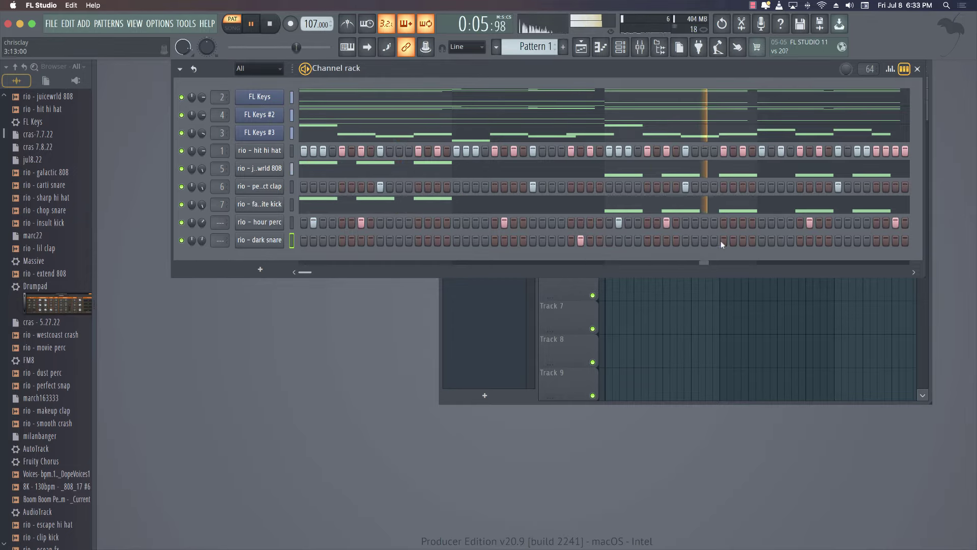
{"action": "left_click", "coordinate": [884, 241]}
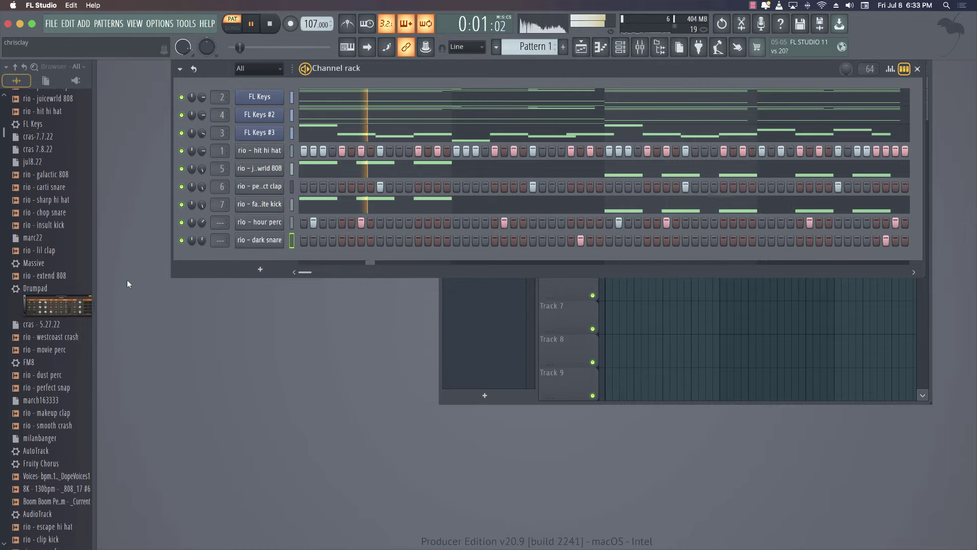
Set the project tempo to 112 BPM and play the pattern briefly at that speed
{"action": "key", "text": "space"}
{"action": "key", "text": "space"}
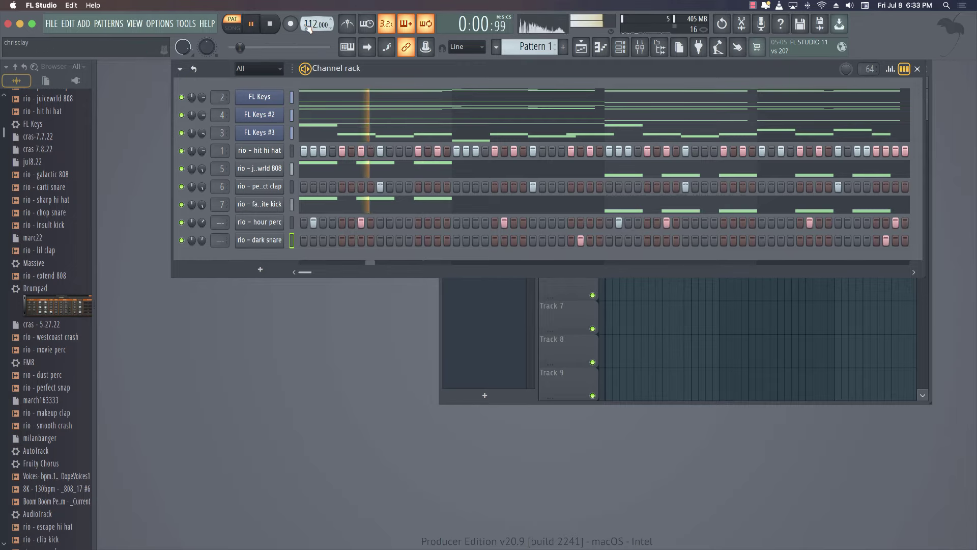
{"action": "key", "text": "space"}
Audition more recent samples, such as the movie perc, perfect snap, chop snare and hit hi hat
{"action": "left_click_drag", "start_coordinate": [48, 350], "coordinate": [57, 402]}
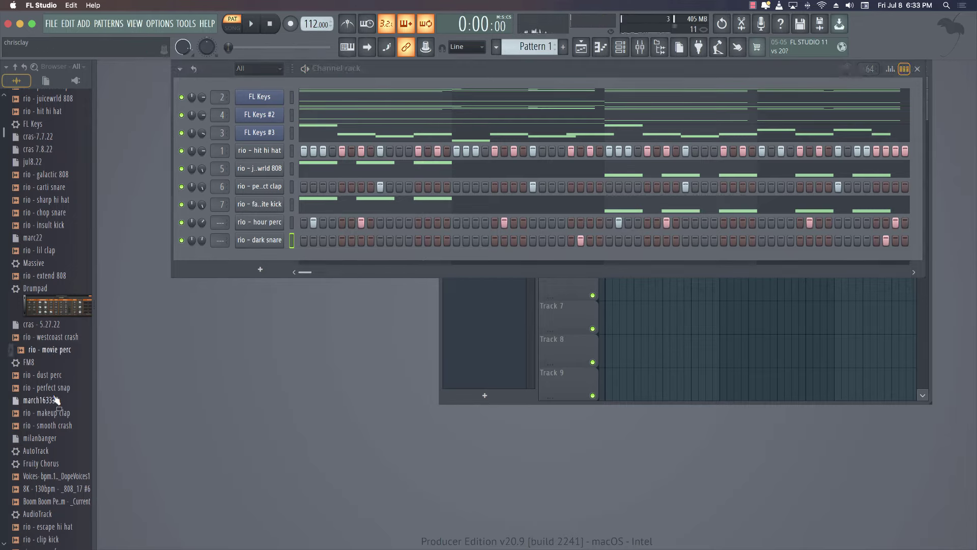
{"action": "scroll", "coordinate": [48, 431], "scroll_direction": "down", "scroll_amount": 3}
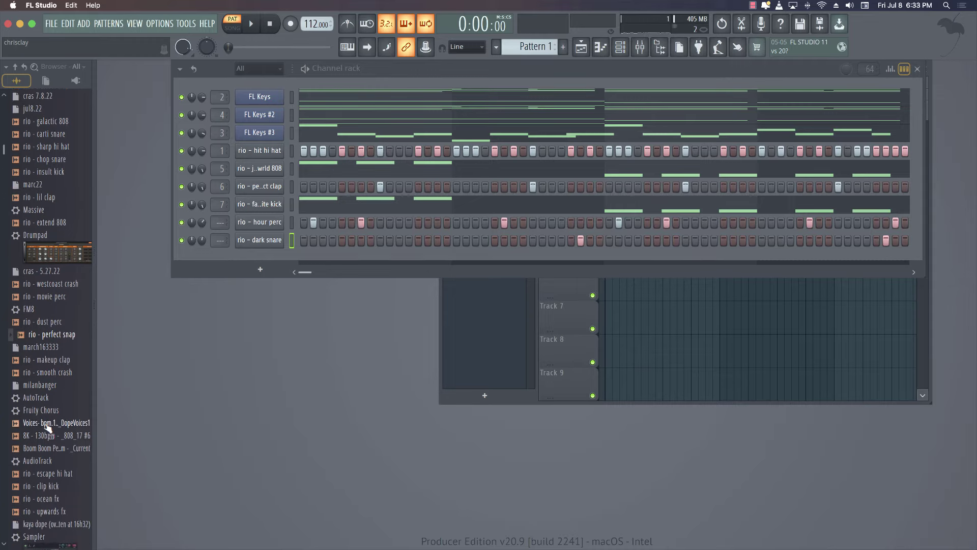
{"action": "scroll", "coordinate": [48, 429], "scroll_direction": "up", "scroll_amount": 2}
{"action": "scroll", "coordinate": [50, 331], "scroll_direction": "up", "scroll_amount": 2}
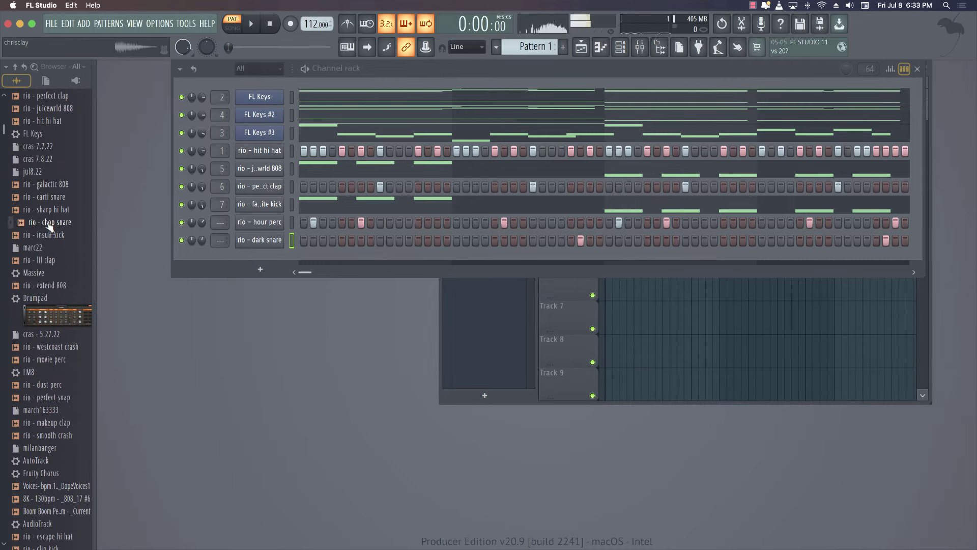
{"action": "scroll", "coordinate": [51, 224], "scroll_direction": "up", "scroll_amount": 1}
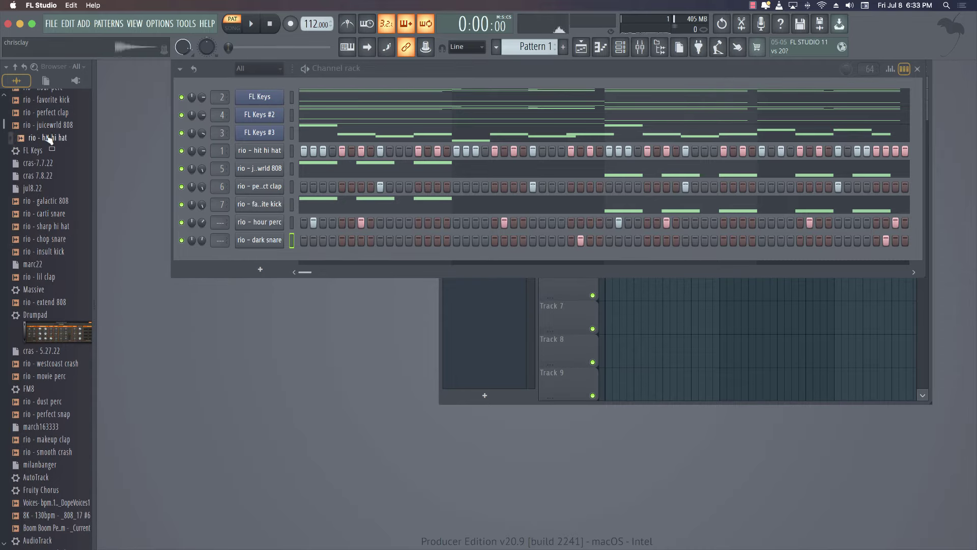
{"action": "left_click_drag", "start_coordinate": [49, 139], "coordinate": [264, 247]}
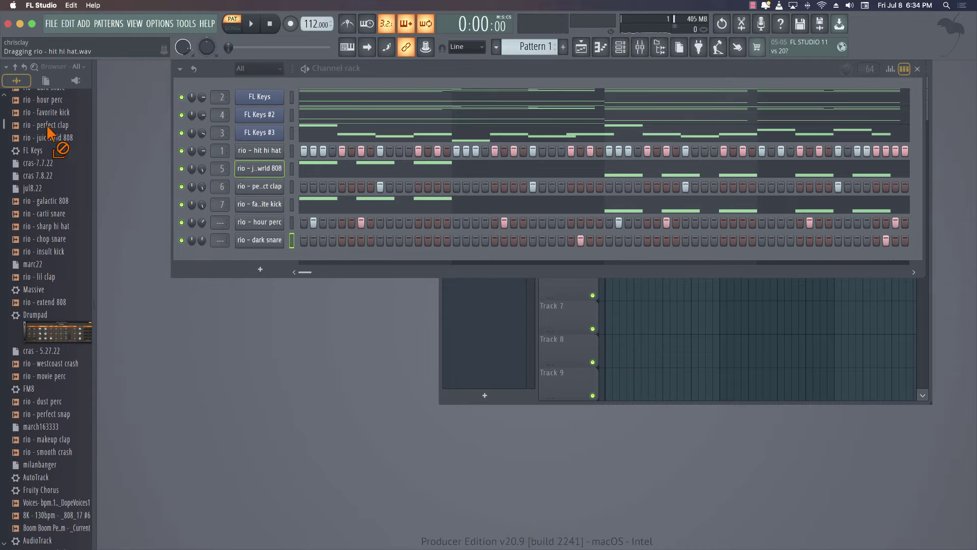
{"action": "left_click_drag", "start_coordinate": [52, 111], "coordinate": [52, 115]}
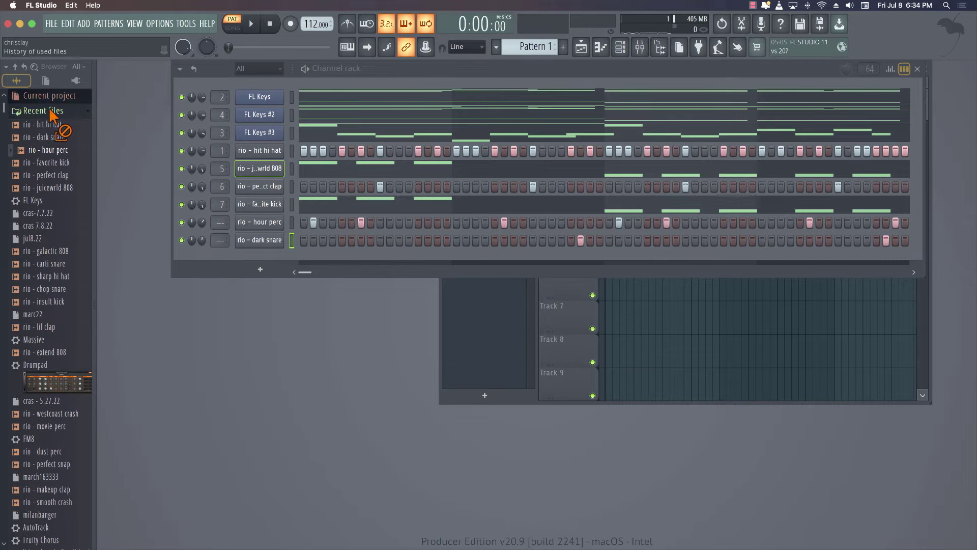
{"action": "scroll", "coordinate": [49, 180], "scroll_direction": "down", "scroll_amount": 7}
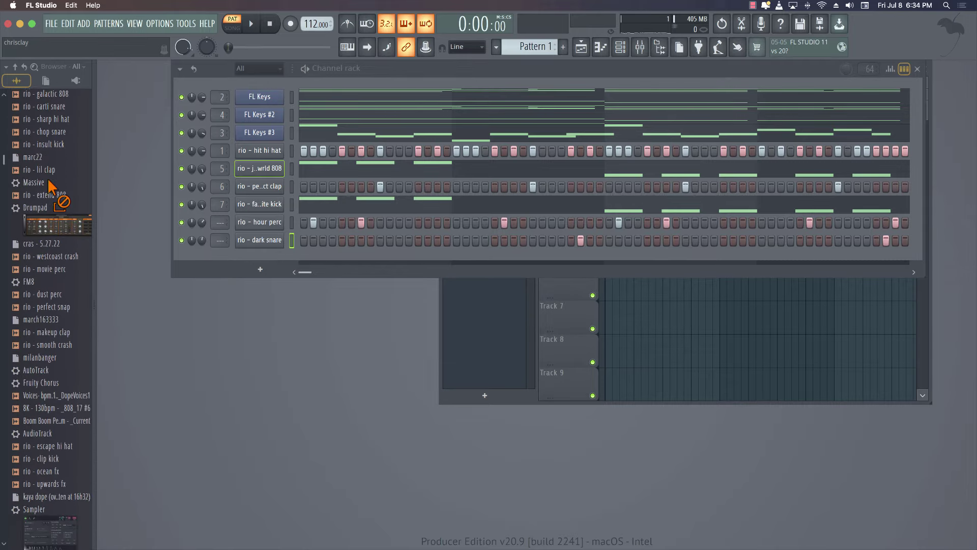
Play the pattern and load Fruity Multiband Compressor in the master track's first effect slot with the Mastering 2.4dB preset
{"action": "key", "text": "space"}
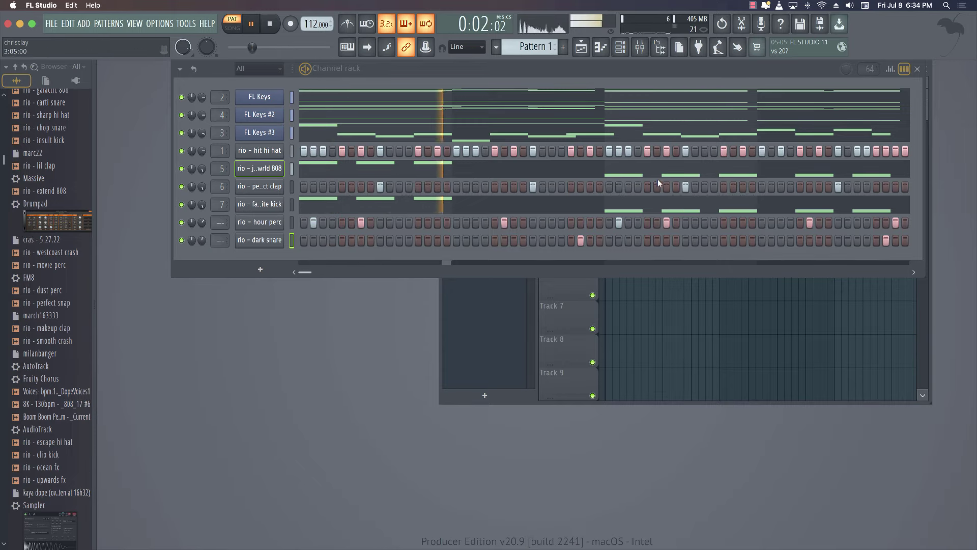
{"action": "left_click", "coordinate": [640, 47]}
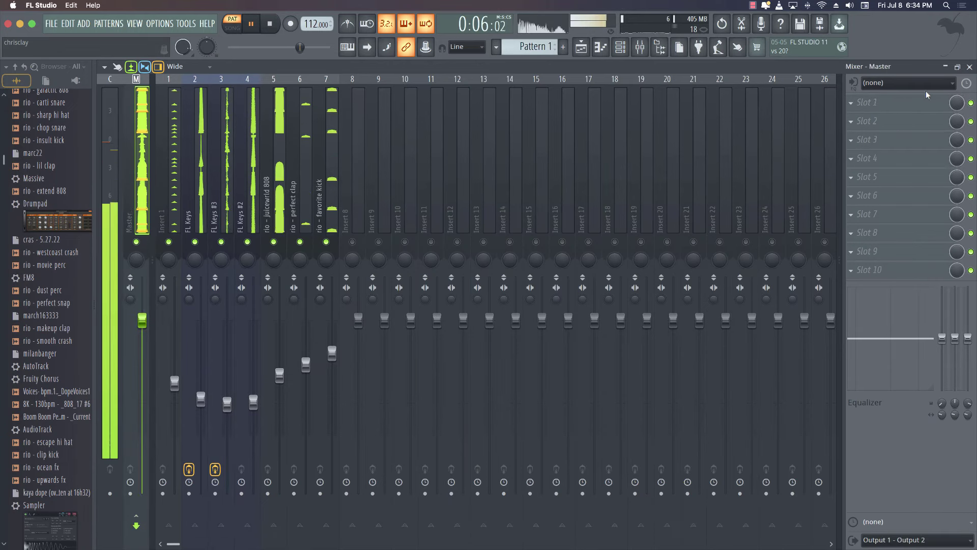
{"action": "left_click", "coordinate": [929, 95]}
{"action": "left_click", "coordinate": [718, 397]}
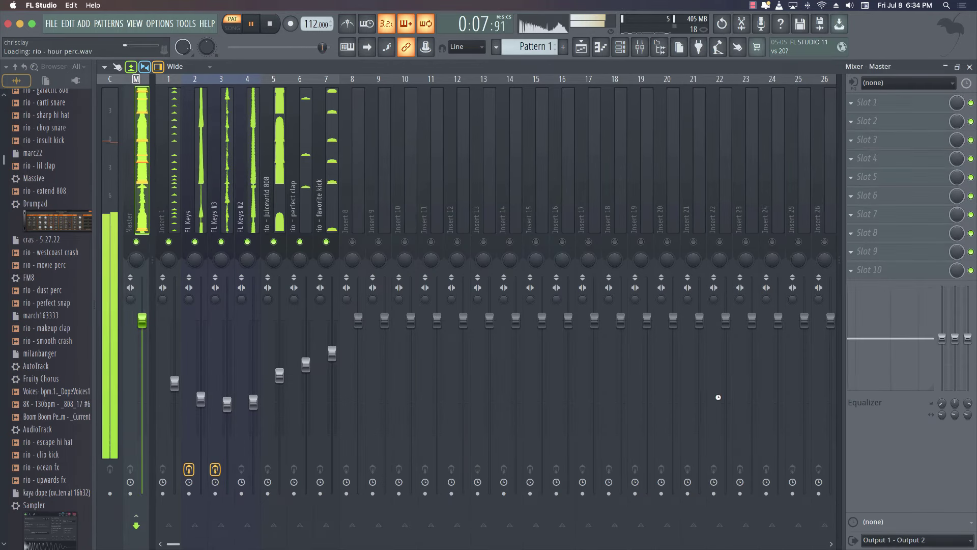
{"action": "left_click", "coordinate": [135, 119]}
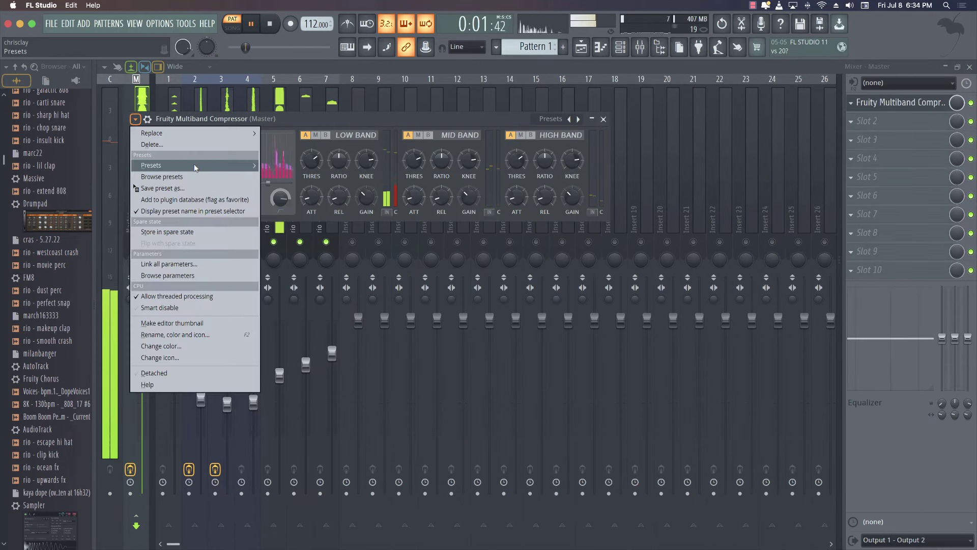
{"action": "mouse_move", "coordinate": [188, 164]}
{"action": "left_click", "coordinate": [301, 328]}
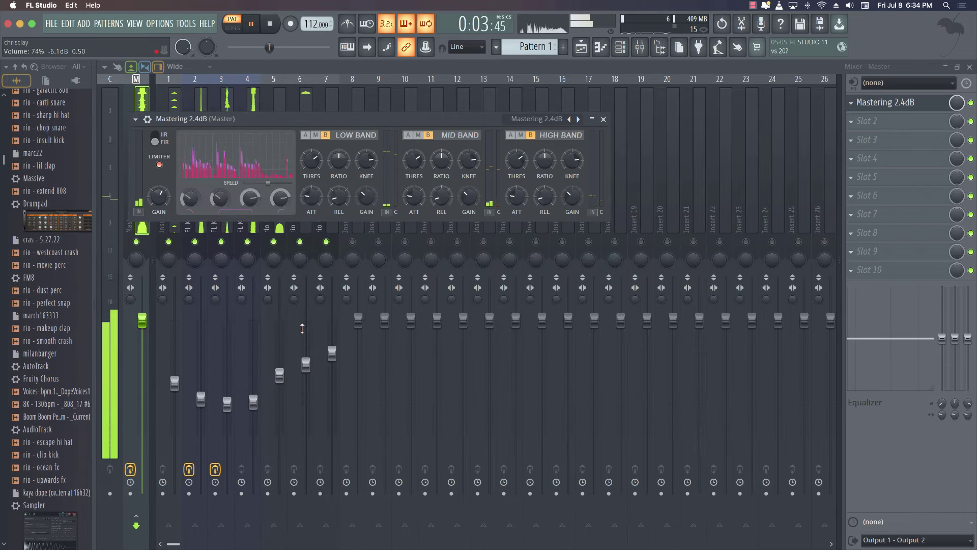
Set the master track's multiband compressor output gain to about 6.9 dB and close the plugin
{"action": "left_click_drag", "start_coordinate": [159, 196], "coordinate": [160, 178]}
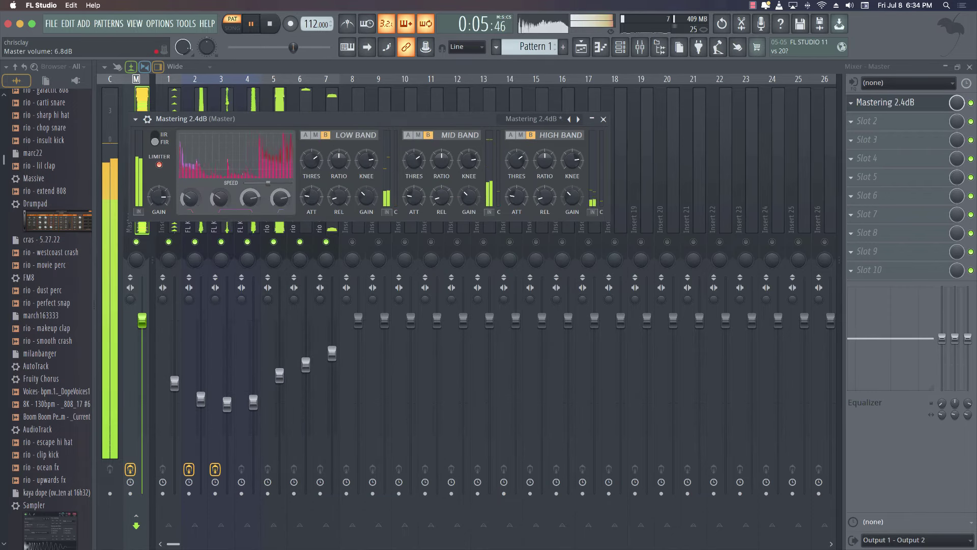
{"action": "key", "text": "XF86AudioRaiseVolume"}
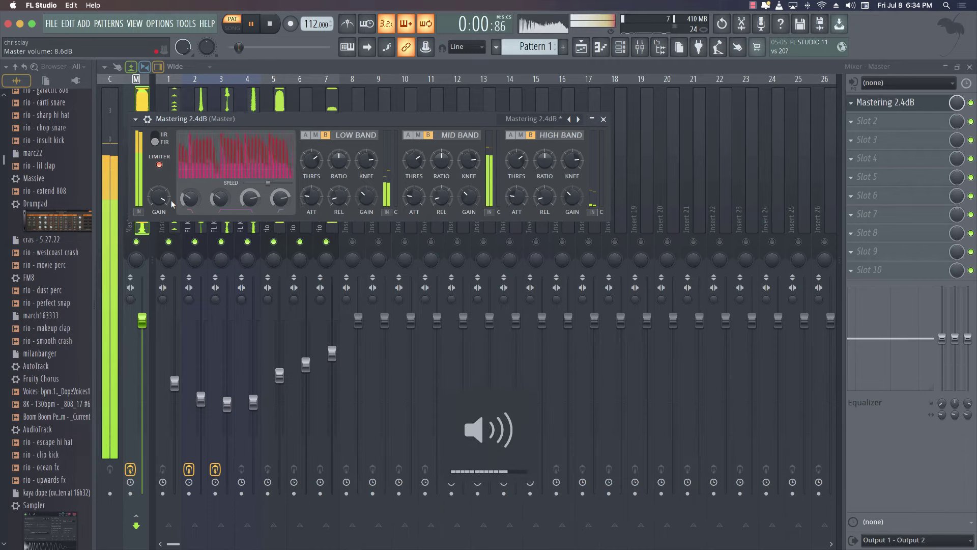
{"action": "left_click_drag", "start_coordinate": [145, 196], "coordinate": [144, 201]}
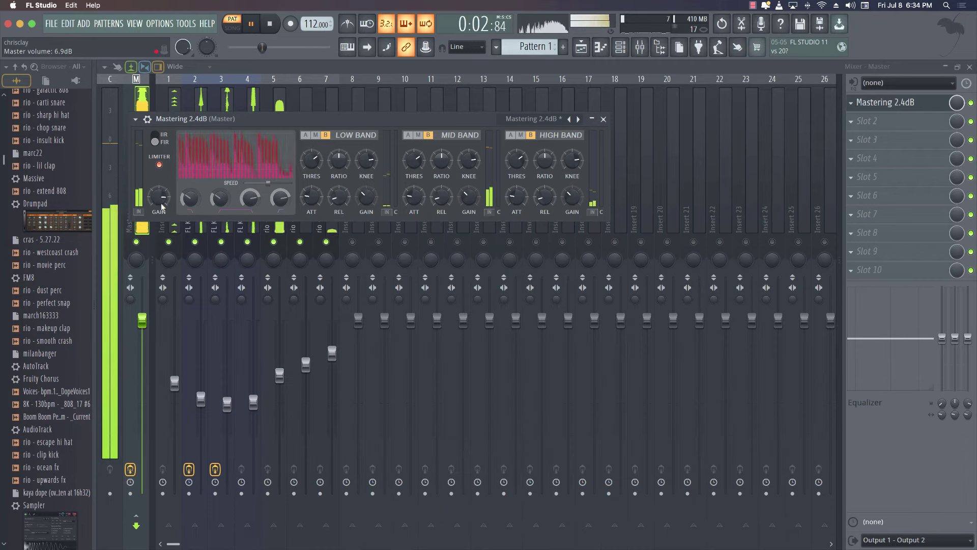
{"action": "left_click", "coordinate": [603, 120]}
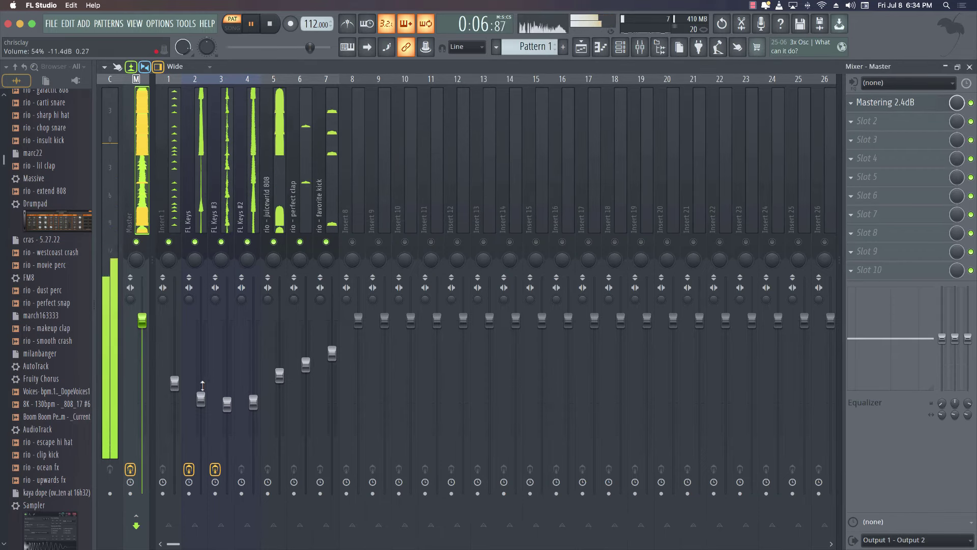
Lower the Insert 1 fader to roughly the FL Keys track's level and the FL Keys #3 fader to about -17.2 dB
{"action": "left_click_drag", "start_coordinate": [174, 382], "coordinate": [175, 402]}
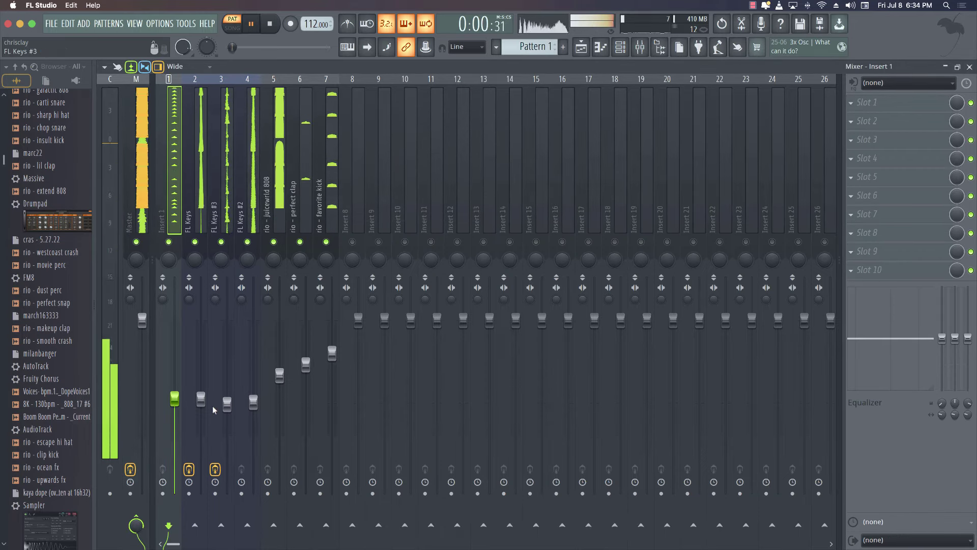
{"action": "right_click", "coordinate": [221, 242]}
{"action": "right_click", "coordinate": [221, 242]}
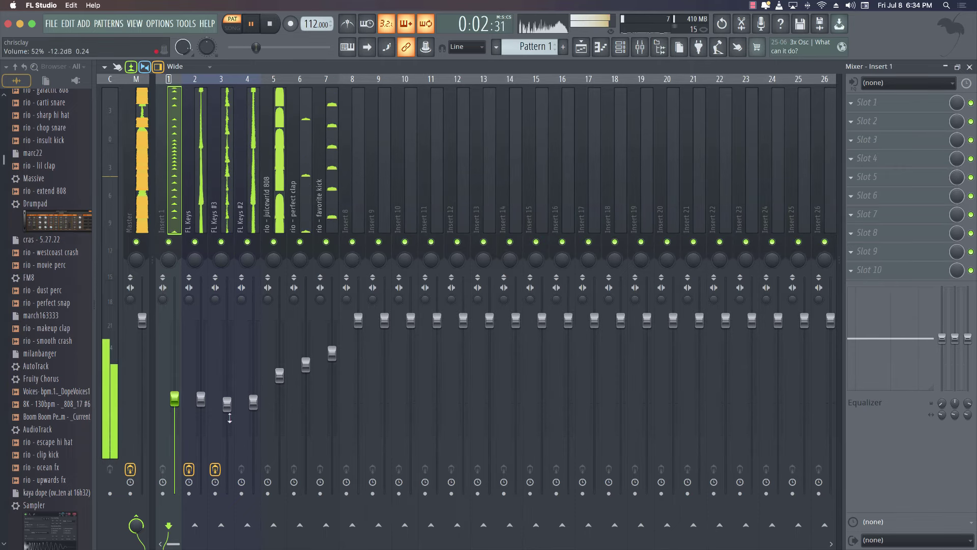
{"action": "left_click_drag", "start_coordinate": [230, 418], "coordinate": [230, 440]}
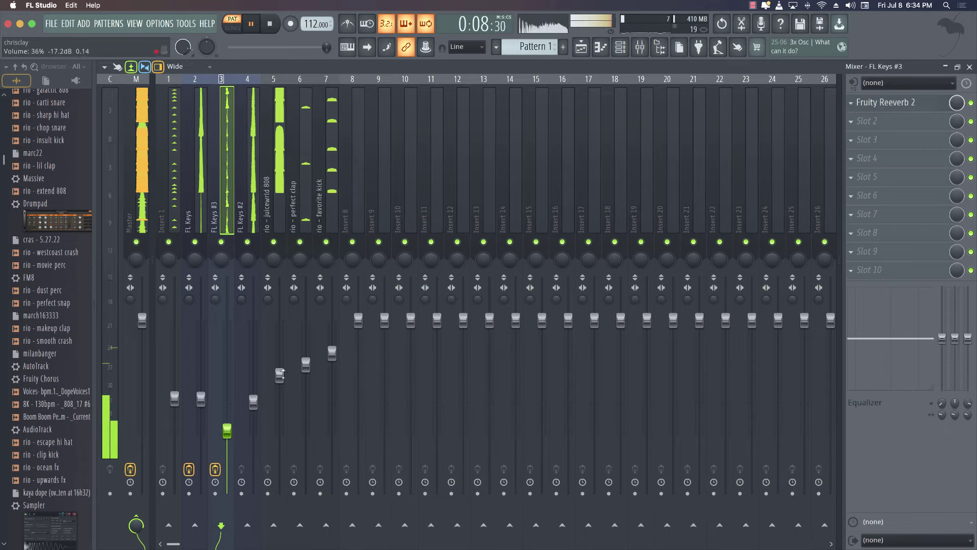
Mute the FL Keys #3 mixer track, raise its fader to about 4.9 dB, and close the mixer
{"action": "left_click_drag", "start_coordinate": [230, 430], "coordinate": [230, 379]}
{"action": "left_click", "coordinate": [220, 242]}
{"action": "key", "text": "space"}
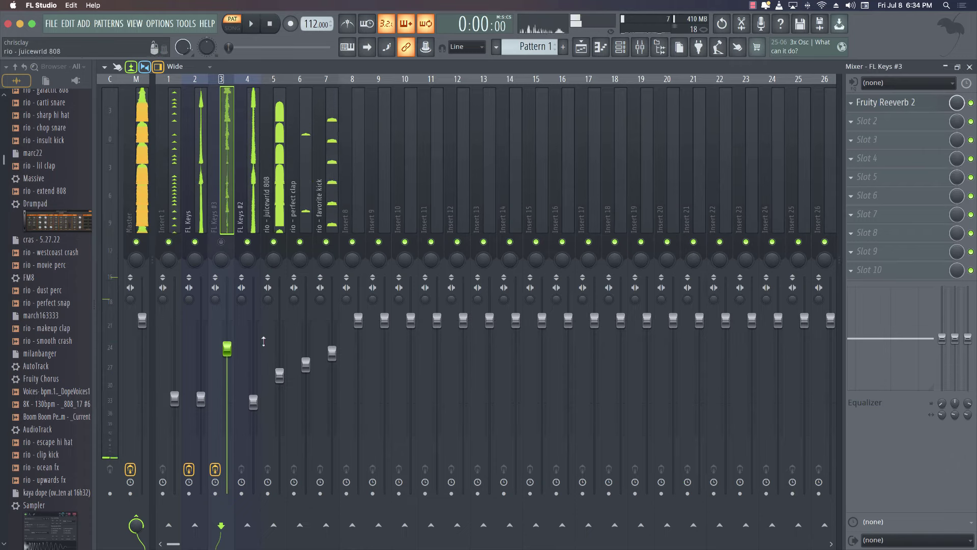
{"action": "left_click_drag", "start_coordinate": [210, 194], "coordinate": [226, 182]}
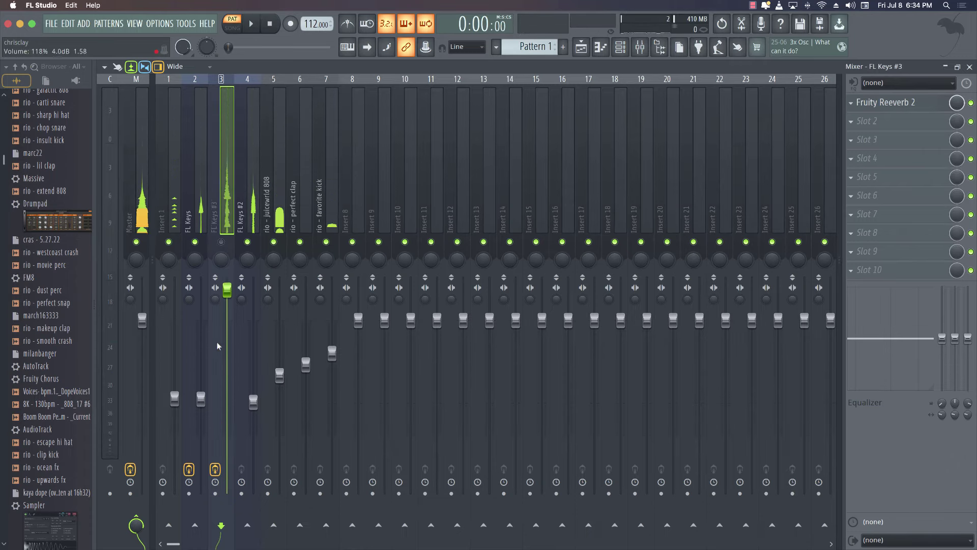
{"action": "right_click", "coordinate": [216, 471]}
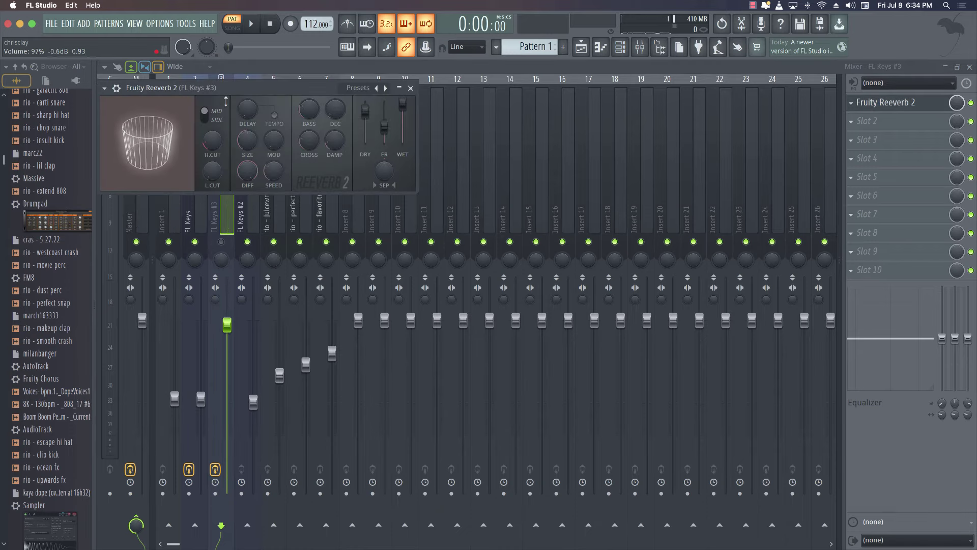
{"action": "left_click_drag", "start_coordinate": [226, 101], "coordinate": [400, 4]}
{"action": "left_click", "coordinate": [413, 90]}
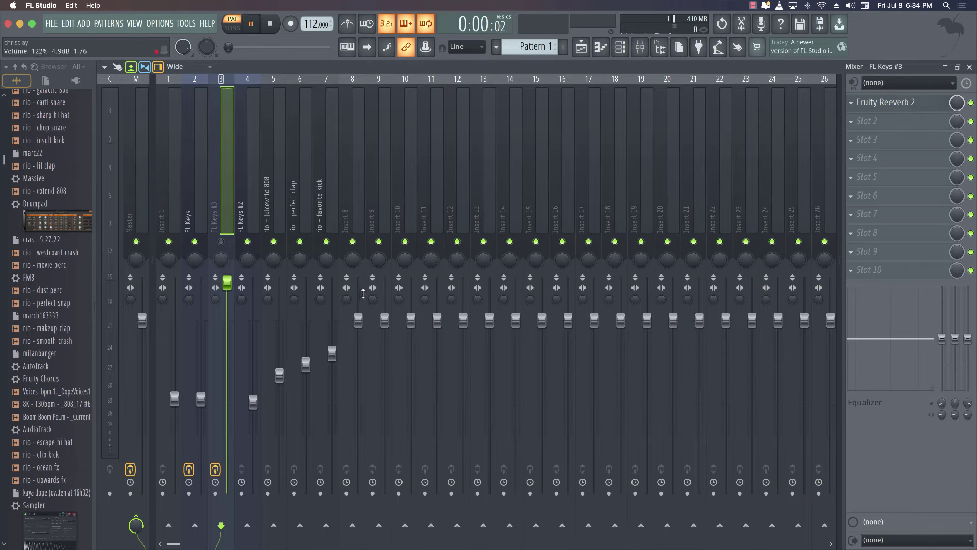
{"action": "left_click", "coordinate": [970, 69]}
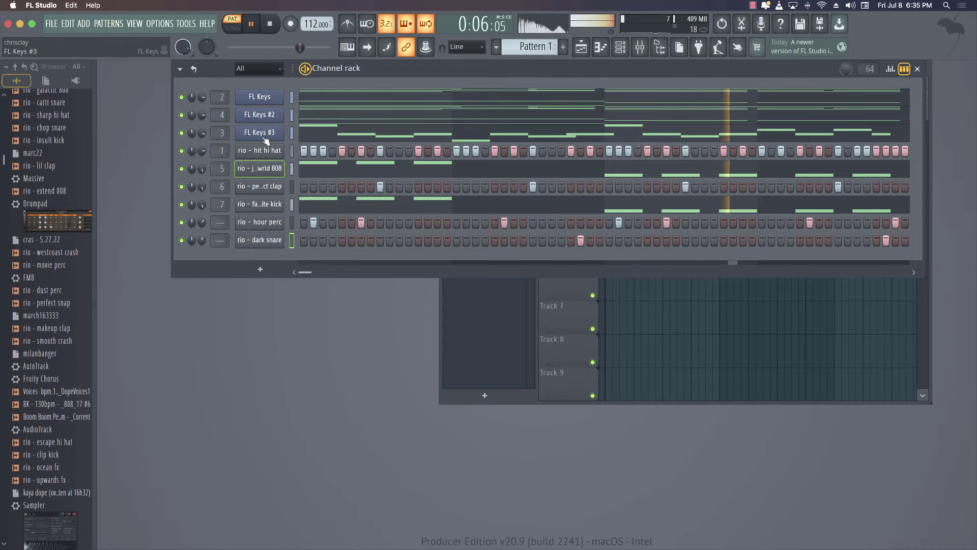
Split Pattern 1 by channel and place all nine resulting patterns at bar 1 on playlist tracks 1 to 9
{"action": "key", "text": "space"}
{"action": "left_click", "coordinate": [566, 291]}
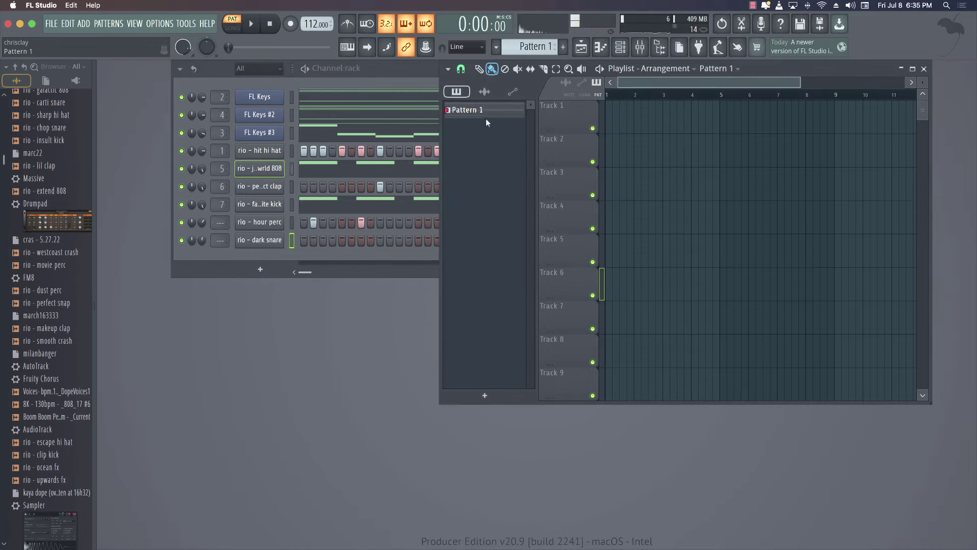
{"action": "right_click", "coordinate": [488, 121]}
{"action": "left_click", "coordinate": [520, 302]}
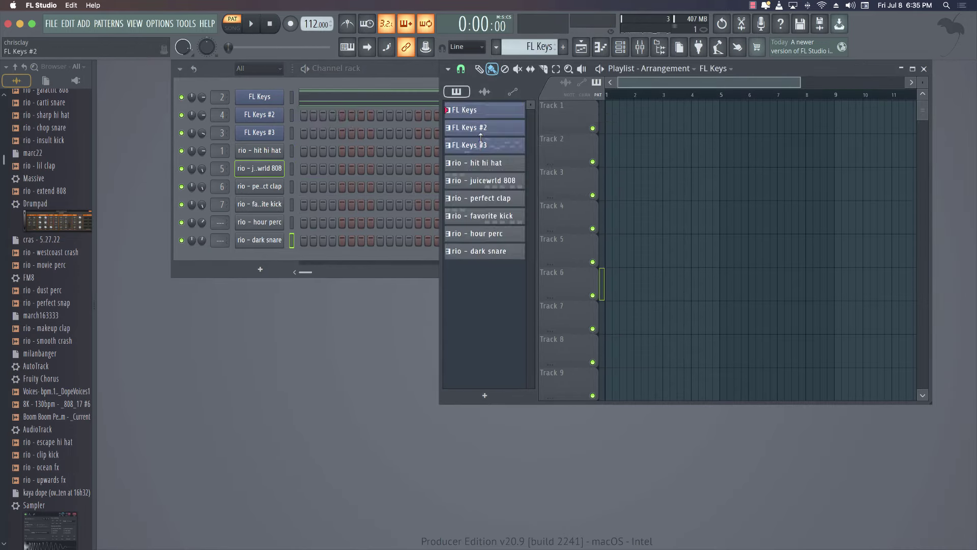
{"action": "left_click", "coordinate": [484, 251]}
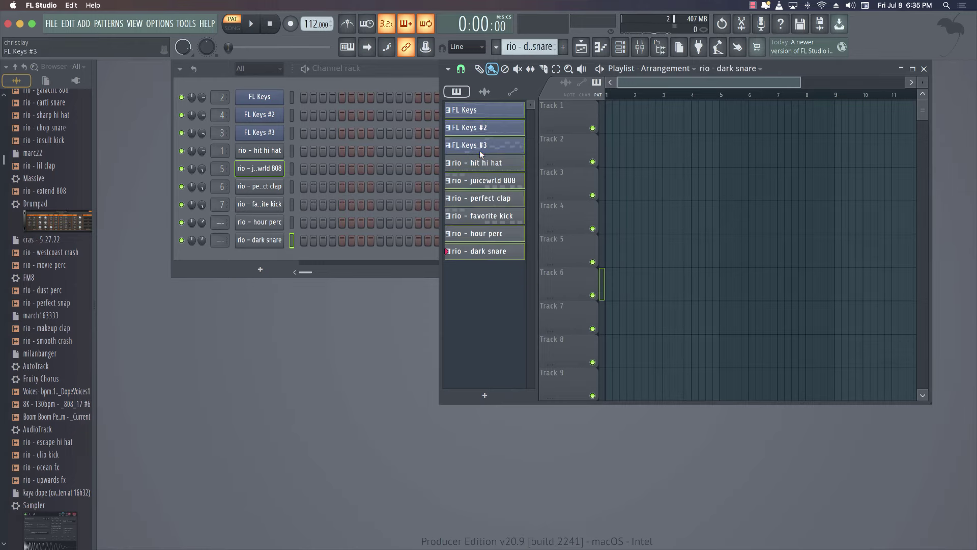
{"action": "left_click_drag", "start_coordinate": [614, 126], "coordinate": [611, 126]}
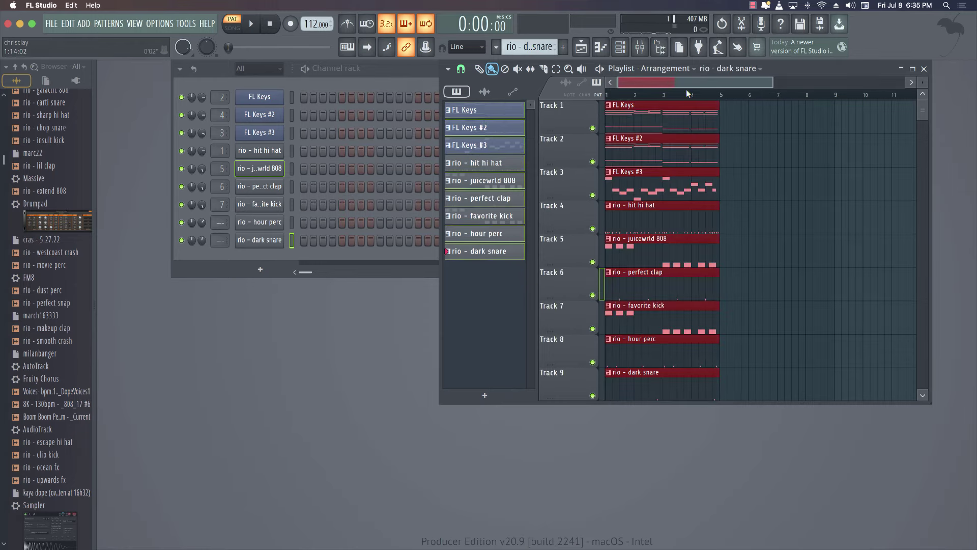
Maximize the playlist and repeat the block of nine clips eleven times so the arrangement runs through bar 48
{"action": "double_click", "coordinate": [839, 69]}
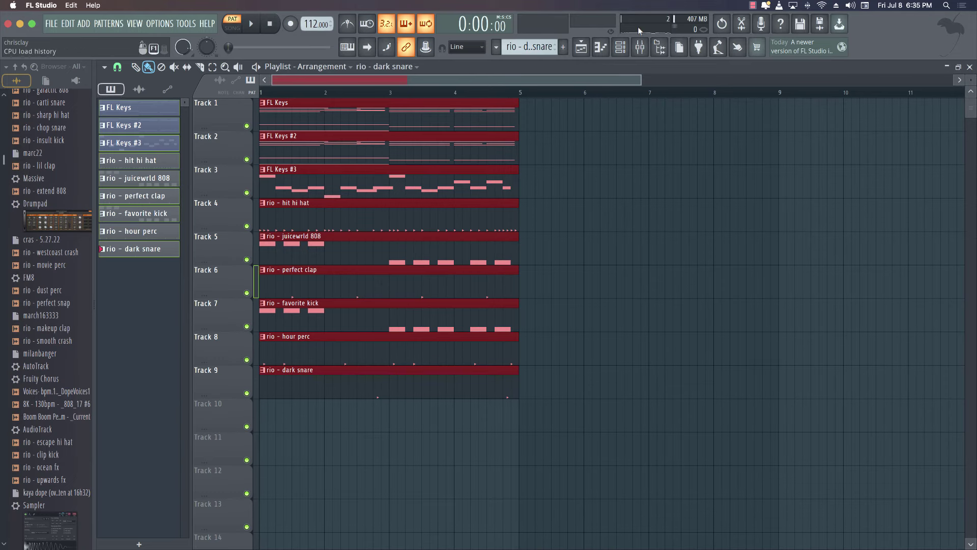
{"action": "scroll", "coordinate": [591, 85], "scroll_direction": "down", "scroll_amount": 5}
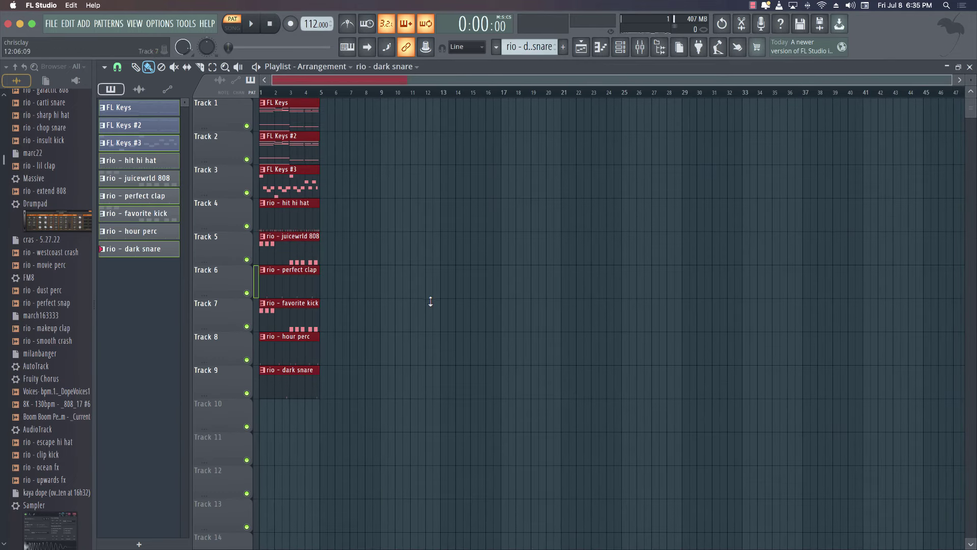
{"action": "key", "text": "ctrl+b"}
{"action": "key", "text": "ctrl+b"}
{"action": "key", "text": "ctrl+b"}
{"action": "key", "text": "ctrl+b"}
{"action": "key", "text": "ctrl+b"}
{"action": "key", "text": "ctrl+b"}
{"action": "key", "text": "ctrl+b"}
{"action": "key", "text": "ctrl+b"}
{"action": "key", "text": "ctrl+b"}
{"action": "key", "text": "ctrl+b"}
{"action": "key", "text": "ctrl+b"}
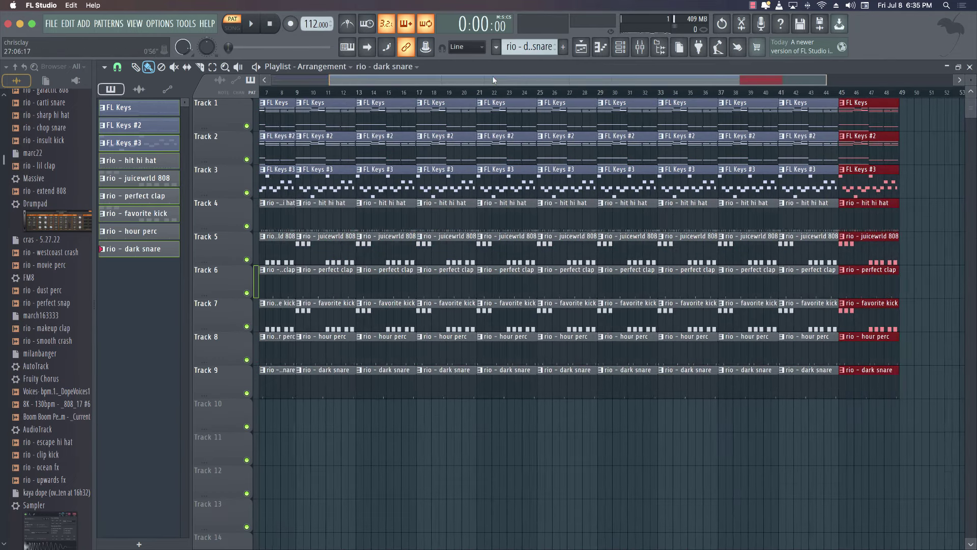
Delete the drum, 808 and percussion clips on tracks 4 to 9 in bars 1 to 8
{"action": "left_click_drag", "start_coordinate": [493, 79], "coordinate": [430, 84]}
{"action": "left_click_drag", "start_coordinate": [284, 224], "coordinate": [285, 391]}
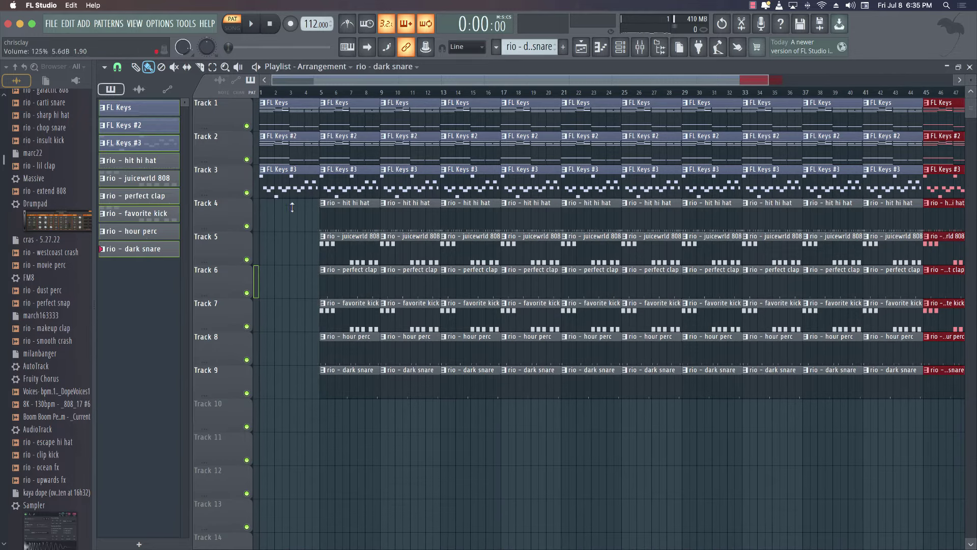
{"action": "left_click_drag", "start_coordinate": [344, 219], "coordinate": [341, 374]}
Play the song and add a rio - hit hi hat clip at bar 5 on track 4
{"action": "key", "text": "space"}
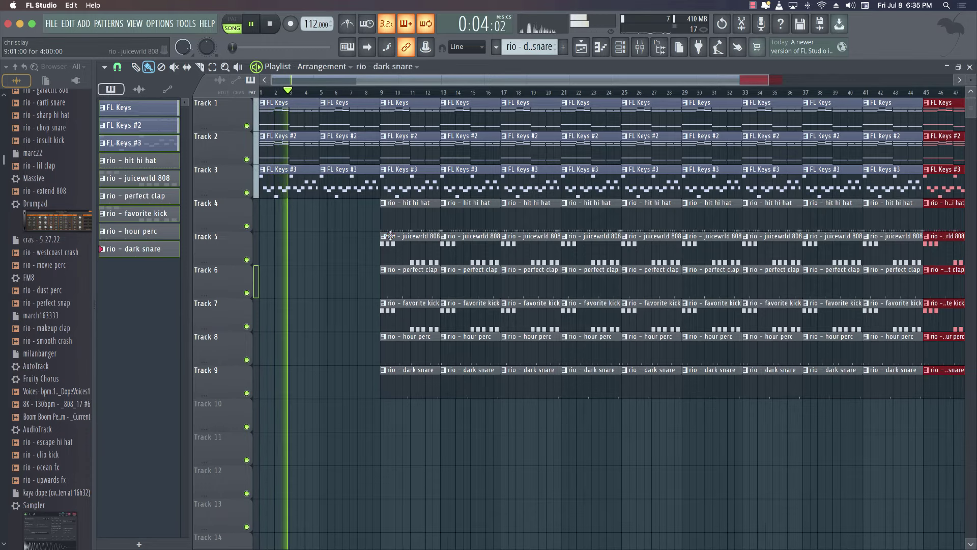
{"action": "left_click", "coordinate": [408, 211]}
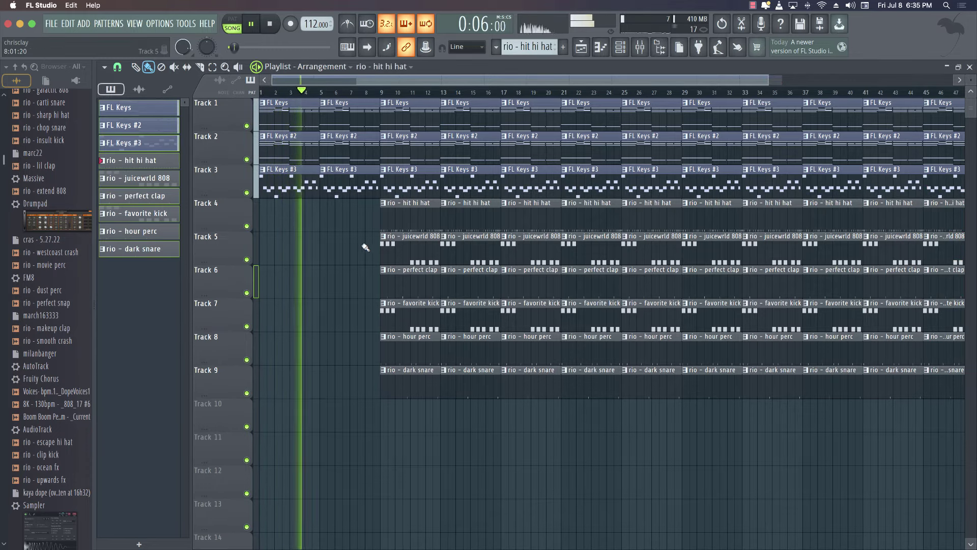
{"action": "left_click", "coordinate": [326, 222]}
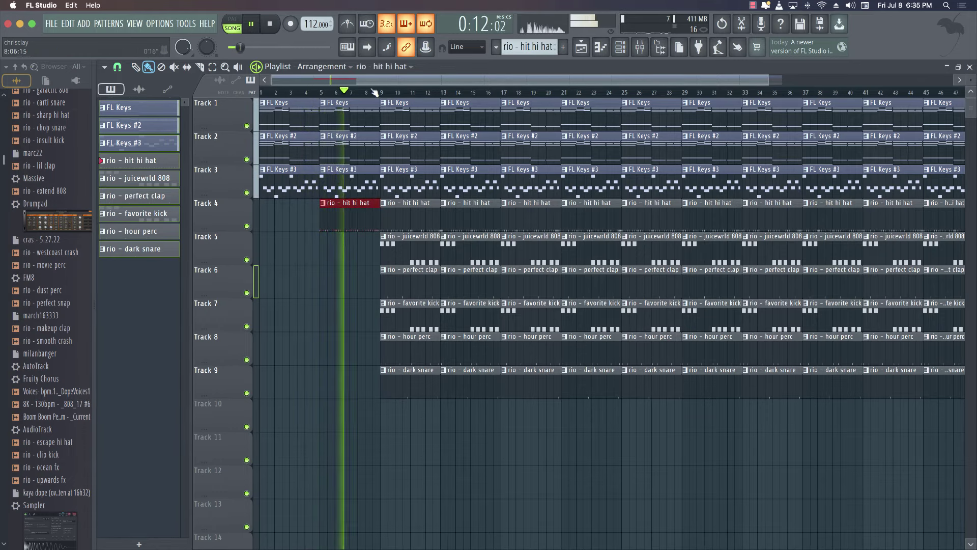
Delete the FL Keys #2, FL Keys #3, hit hi hat and juicewrld 808 clips in bars 17 to 20
{"action": "scroll", "coordinate": [371, 85], "scroll_direction": "down", "scroll_amount": 4}
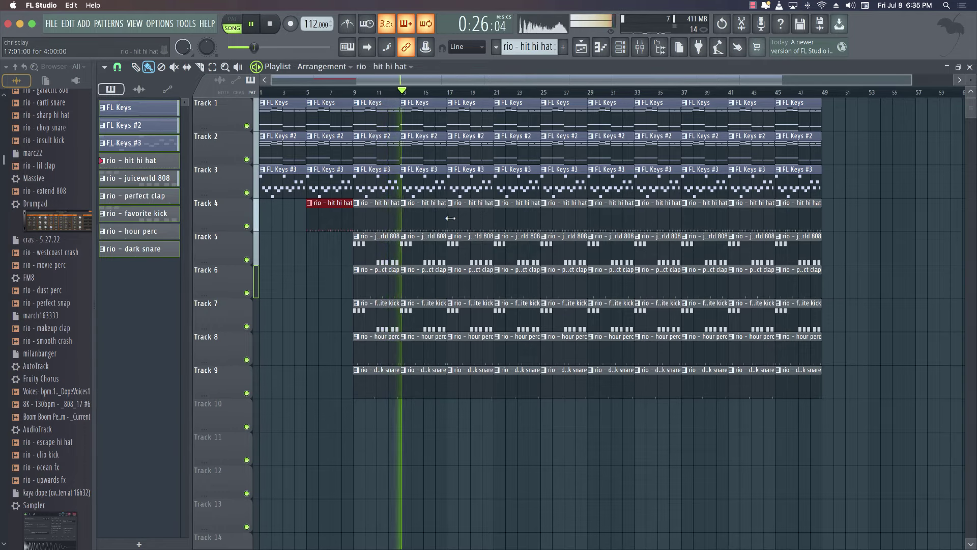
{"action": "right_click", "coordinate": [473, 152]}
{"action": "right_click", "coordinate": [473, 187]}
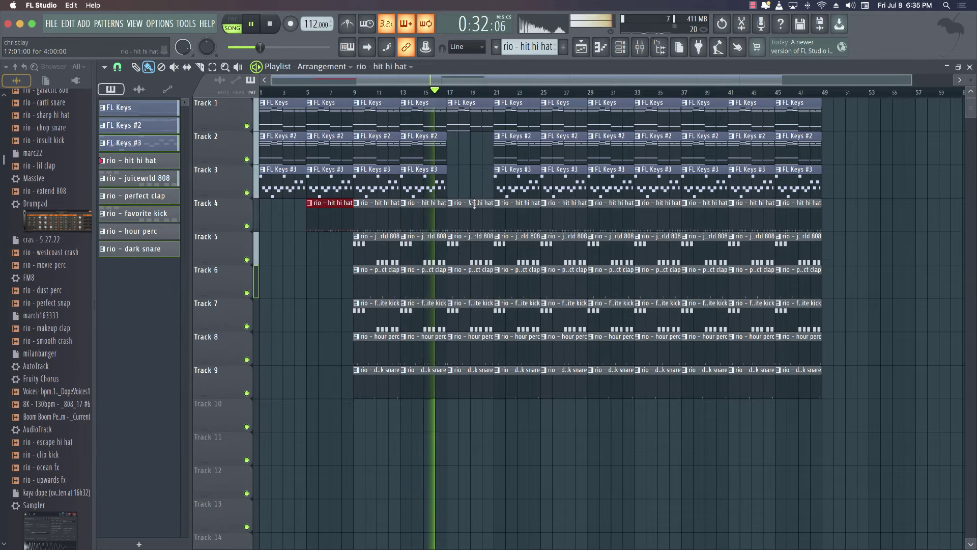
{"action": "right_click", "coordinate": [475, 214]}
{"action": "right_click", "coordinate": [476, 253]}
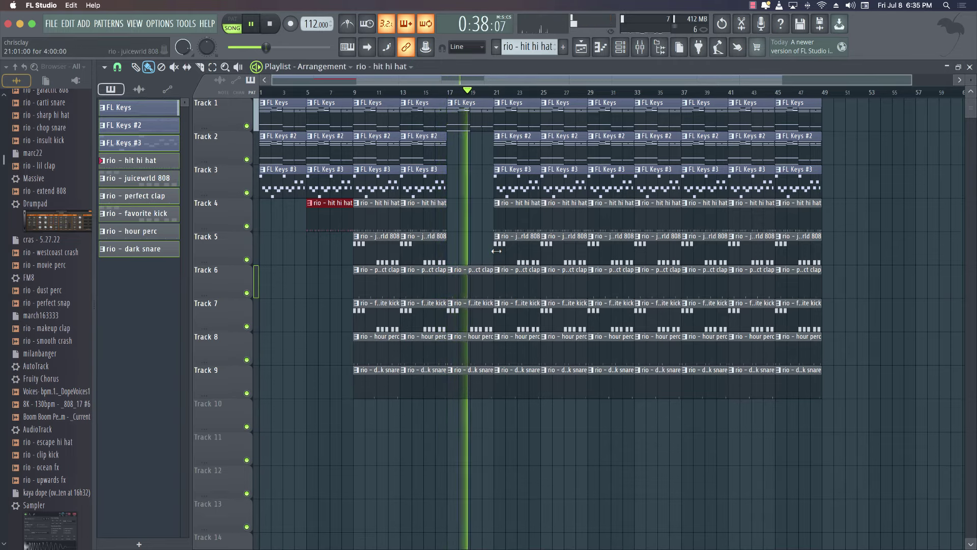
In bars 21 to 24, delete the FL Keys #2, FL Keys #3 and 808 clips and reduce the hi hat to one-bar clips at bars 21 and 23
{"action": "right_click", "coordinate": [513, 159]}
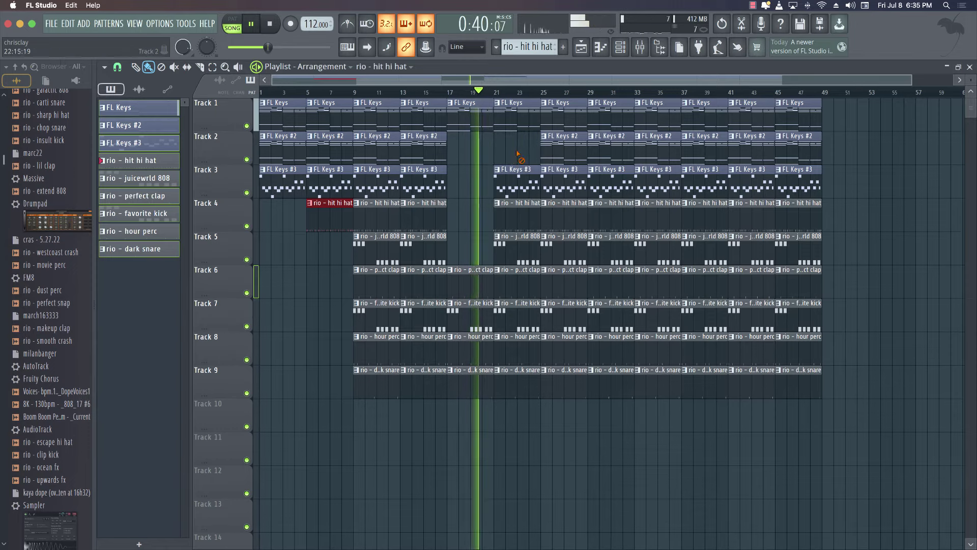
{"action": "right_click", "coordinate": [516, 185]}
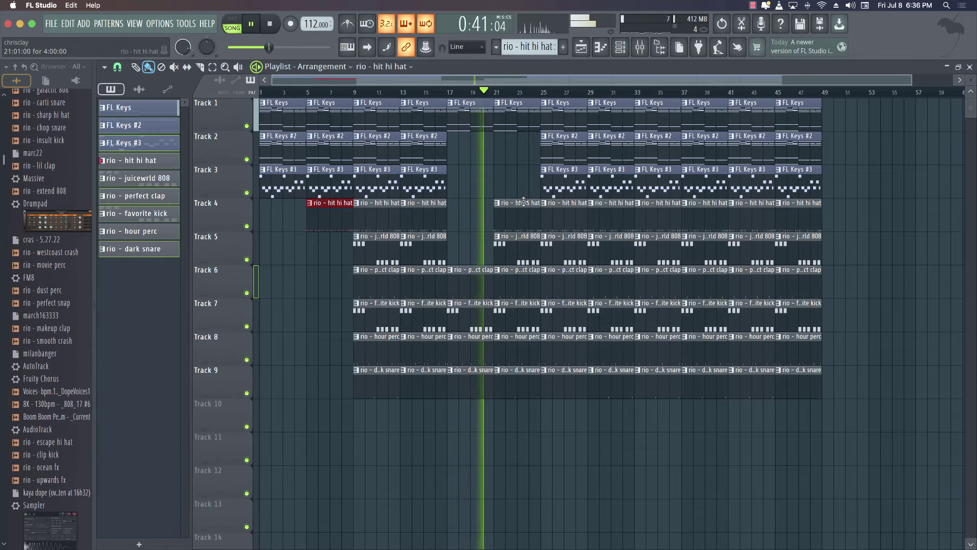
{"action": "right_click", "coordinate": [519, 247]}
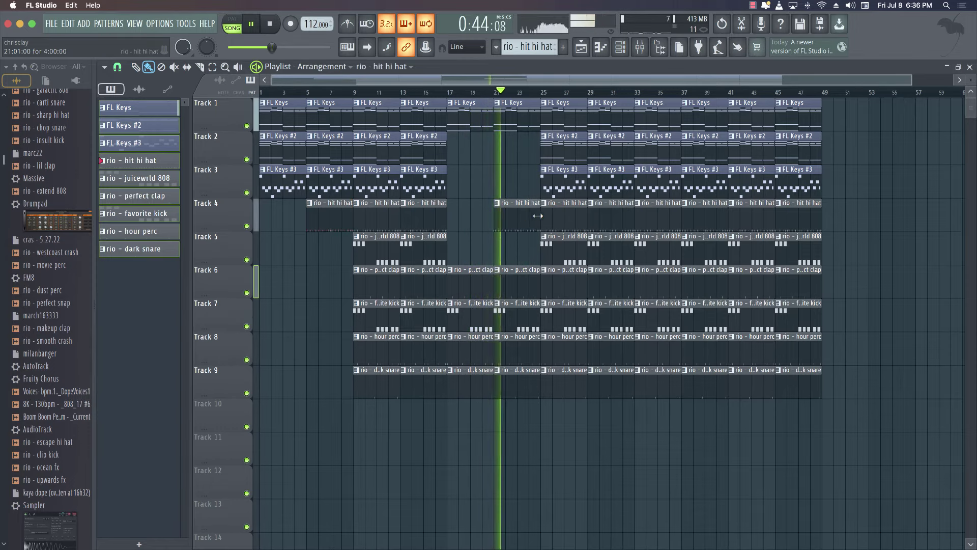
{"action": "right_click", "coordinate": [520, 216]}
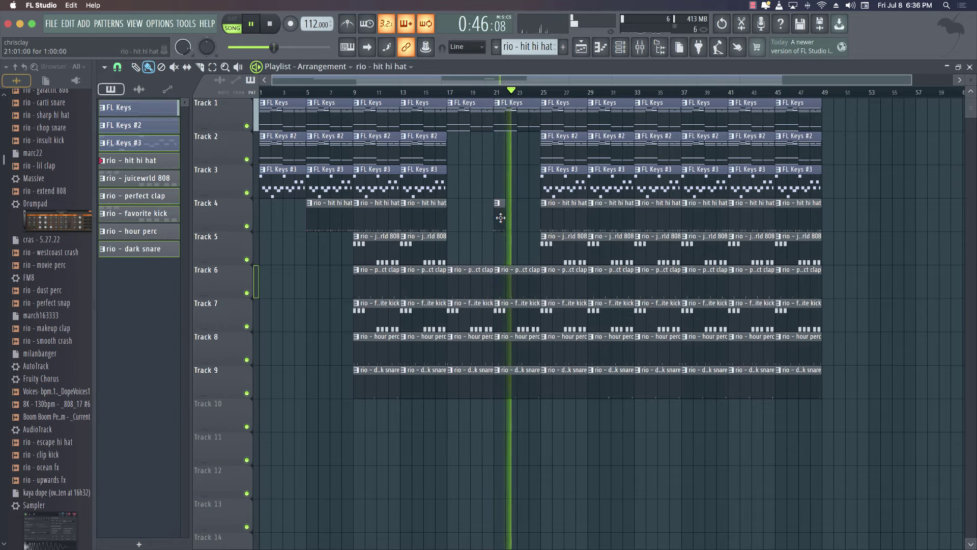
{"action": "left_click", "coordinate": [521, 218]}
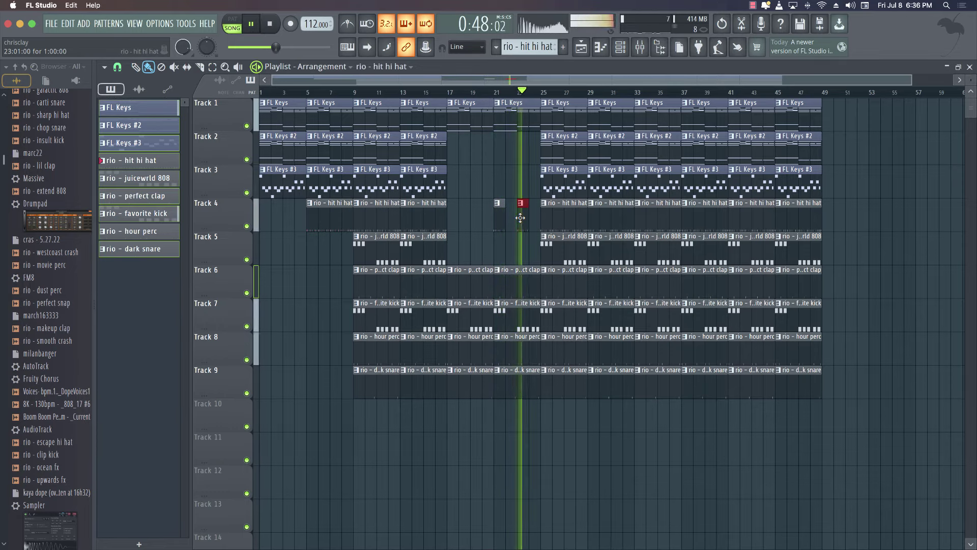
Delete the FL Keys #2 clip at bar 25 and all clips on tracks 3 to 8 in bars 29 to 36
{"action": "right_click", "coordinate": [556, 162]}
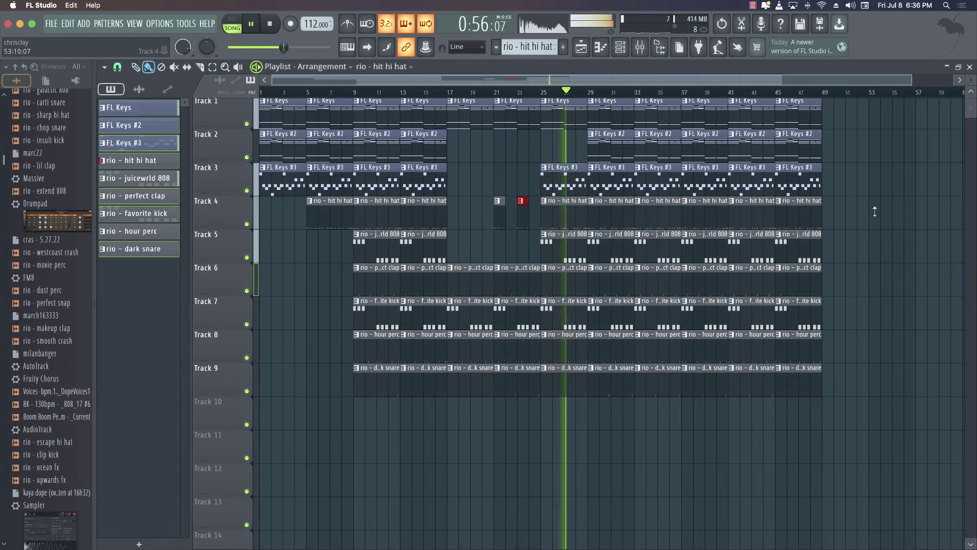
{"action": "right_click", "coordinate": [612, 186]}
{"action": "right_click", "coordinate": [613, 215]}
{"action": "right_click", "coordinate": [614, 247]}
{"action": "right_click", "coordinate": [615, 280]}
{"action": "right_click", "coordinate": [616, 315]}
{"action": "right_click", "coordinate": [620, 338]}
{"action": "right_click", "coordinate": [651, 181]}
{"action": "right_click", "coordinate": [653, 214]}
{"action": "right_click", "coordinate": [655, 247]}
{"action": "right_click", "coordinate": [657, 280]}
{"action": "right_click", "coordinate": [659, 313]}
{"action": "right_click", "coordinate": [662, 340]}
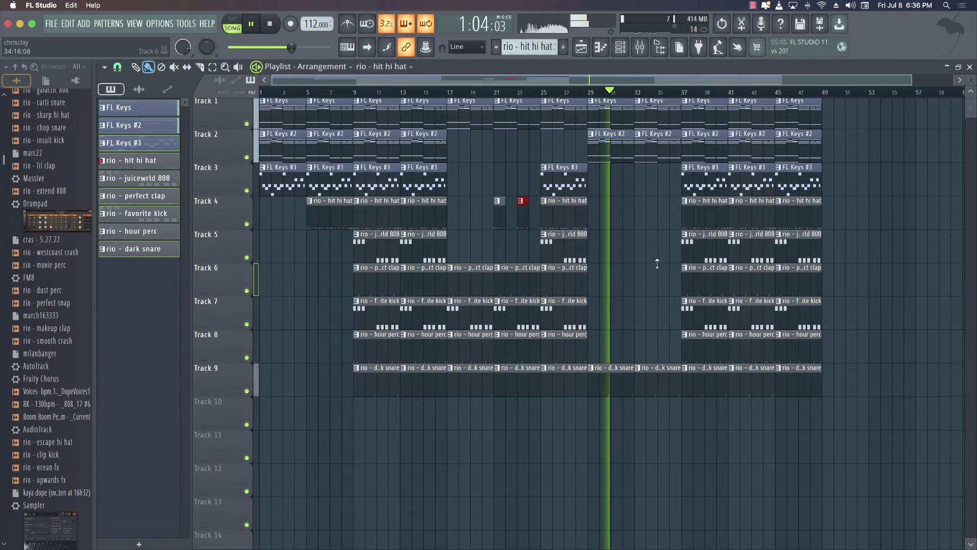
Place FL Keys #3, hit hi hat and juicewrld 808 clips back at bar 33 on tracks 3 to 5
{"action": "left_click", "coordinate": [693, 186]}
{"action": "left_click", "coordinate": [644, 187]}
{"action": "left_click", "coordinate": [687, 212]}
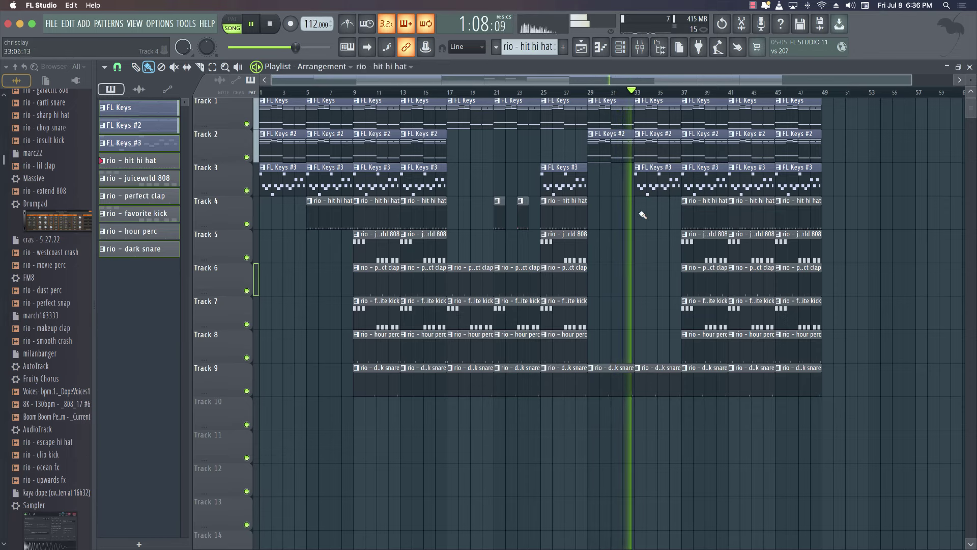
{"action": "left_click", "coordinate": [641, 214]}
{"action": "left_click", "coordinate": [688, 246]}
{"action": "left_click", "coordinate": [646, 249]}
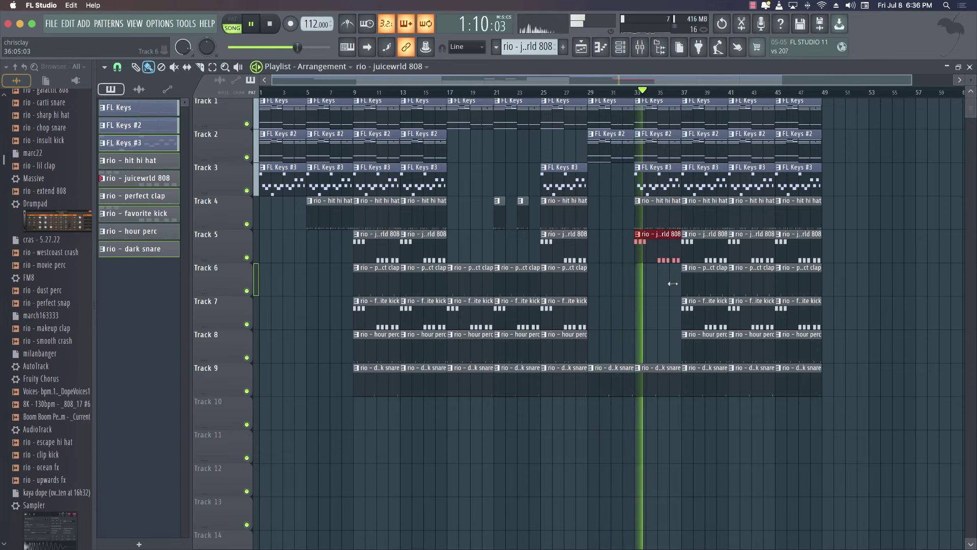
Place perfect clap, favorite kick and hour perc clips at bar 33 on tracks 6 to 8
{"action": "left_click", "coordinate": [693, 279]}
{"action": "left_click", "coordinate": [637, 279]}
{"action": "left_click", "coordinate": [705, 320]}
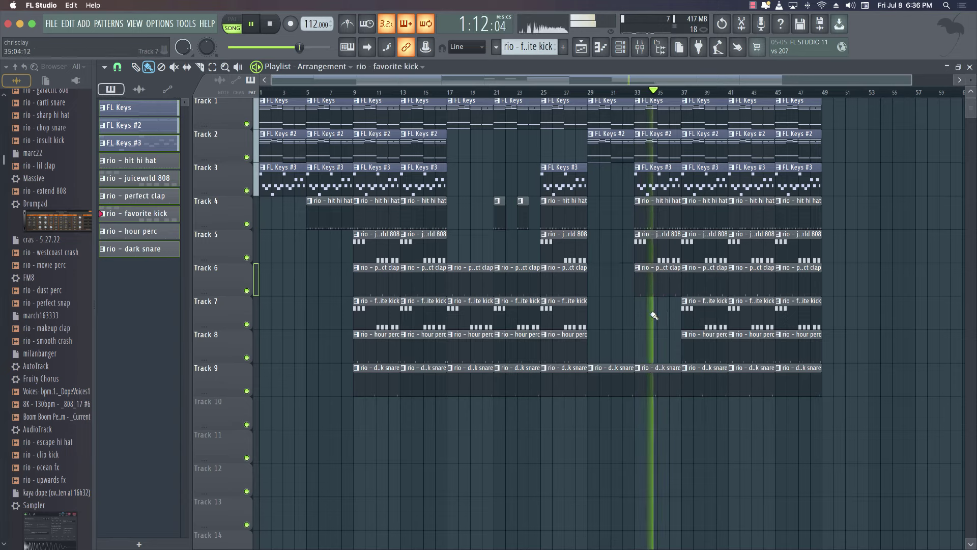
{"action": "left_click", "coordinate": [643, 313]}
{"action": "left_click", "coordinate": [694, 350]}
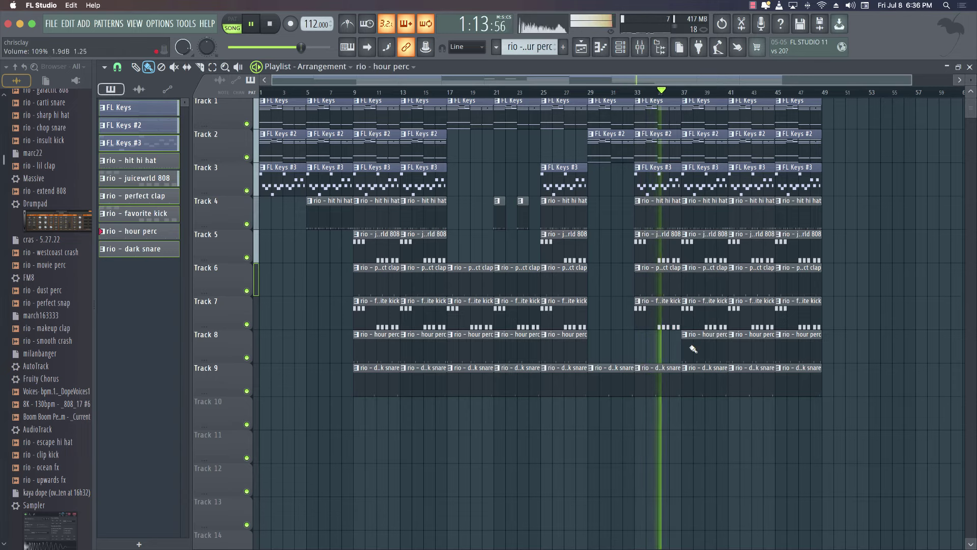
{"action": "left_click", "coordinate": [639, 349]}
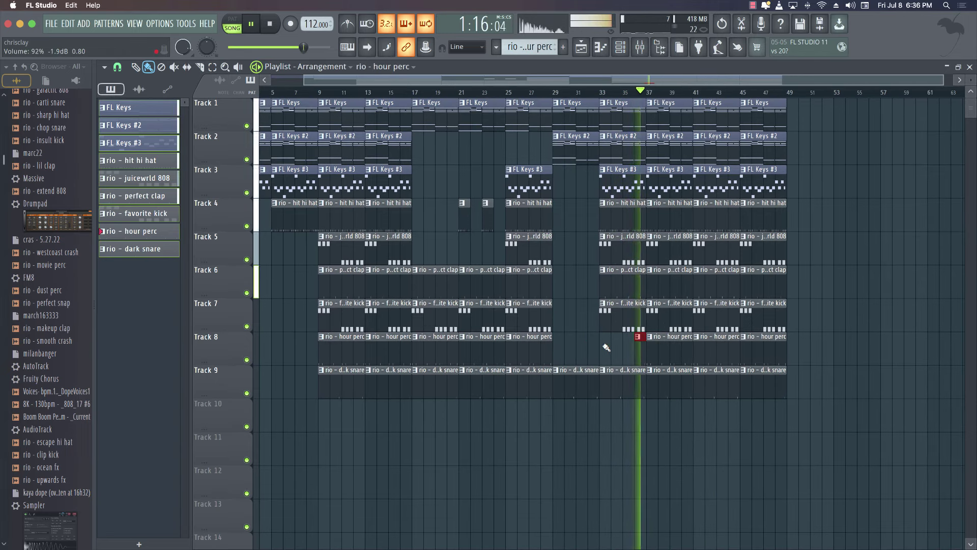
{"action": "left_click_drag", "start_coordinate": [639, 348], "coordinate": [606, 349]}
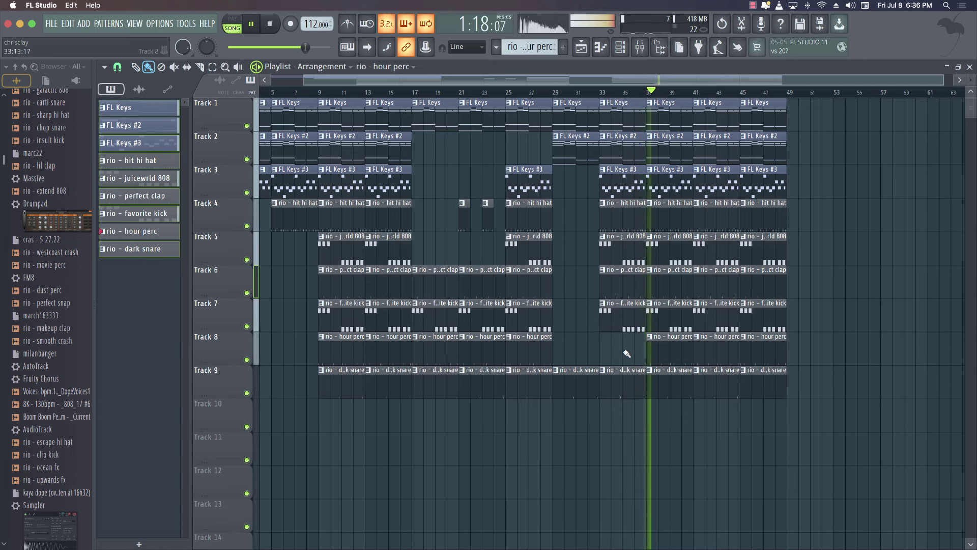
Play the arrangement from bar 33 to check the refilled section
{"action": "key", "text": "space"}
{"action": "key", "text": "space"}
{"action": "left_click", "coordinate": [597, 92]}
{"action": "key", "text": "space"}
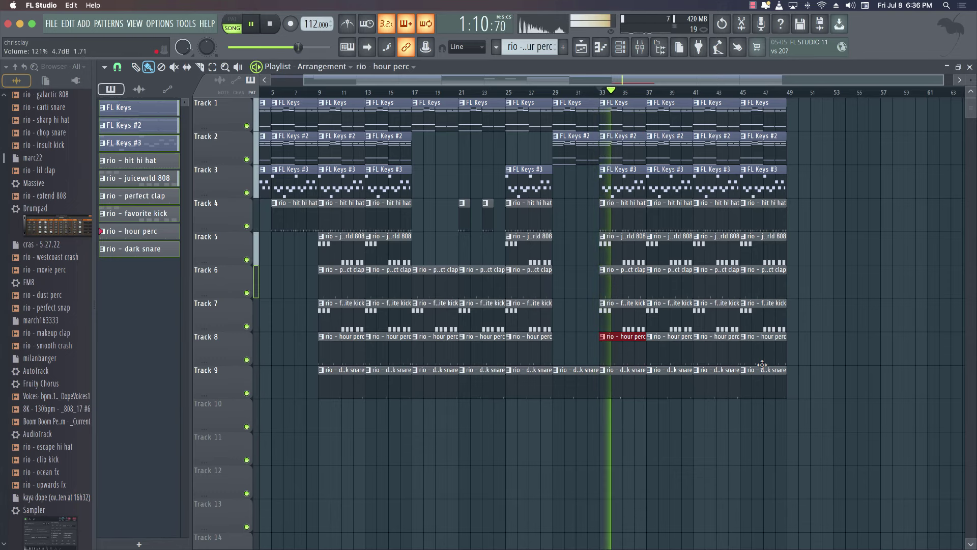
Replace all clips in bars 41 to 48 with a copy of the bars 17 to 40 section, starting at bar 41
{"action": "left_click_drag", "start_coordinate": [820, 464], "coordinate": [715, 103]}
{"action": "key", "text": "Delete"}
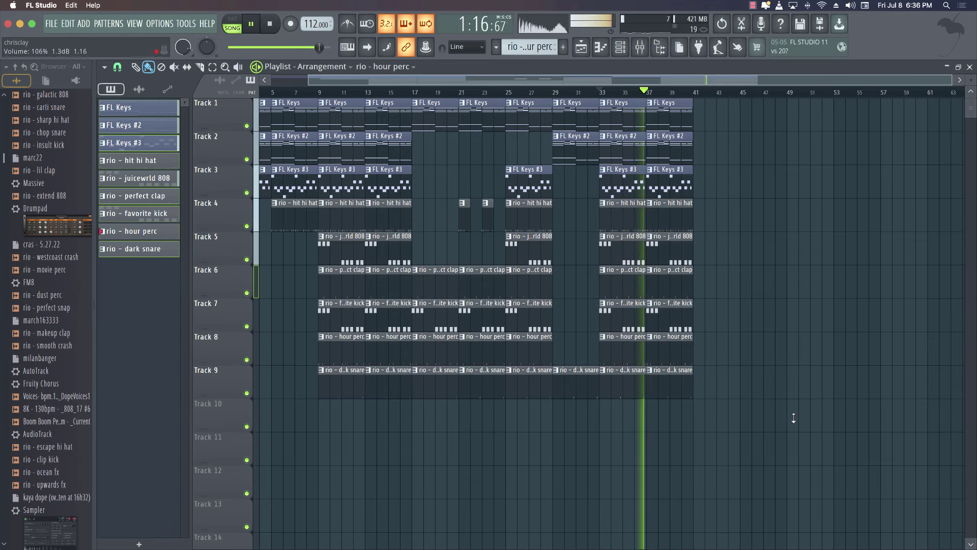
{"action": "left_click_drag", "start_coordinate": [796, 429], "coordinate": [436, 92]}
{"action": "left_click_drag", "start_coordinate": [445, 276], "coordinate": [709, 275]}
{"action": "left_click", "coordinate": [722, 168]}
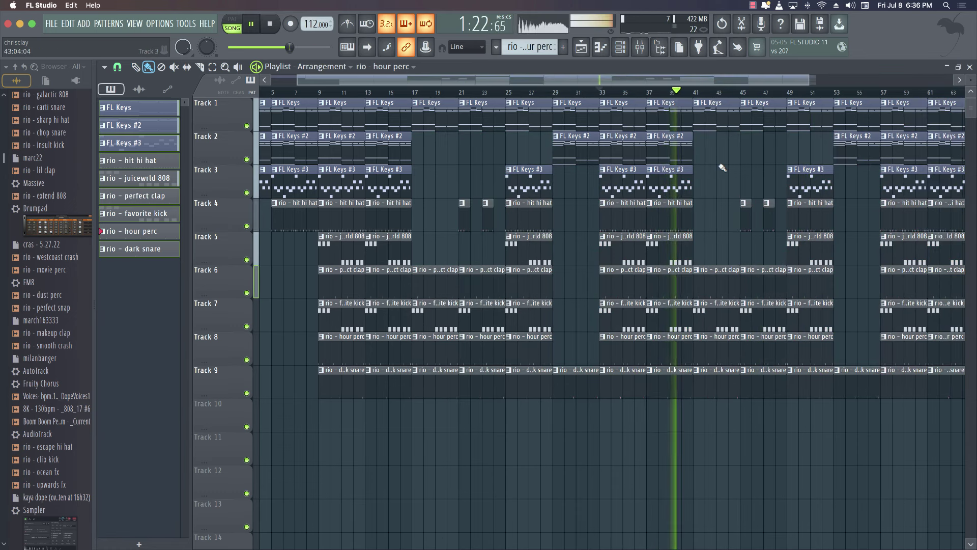
Duplicate all clips in bars 41 to 64 directly after themselves, starting at bar 65, and clear the selection
{"action": "scroll", "coordinate": [661, 80], "scroll_direction": "down", "scroll_amount": 3}
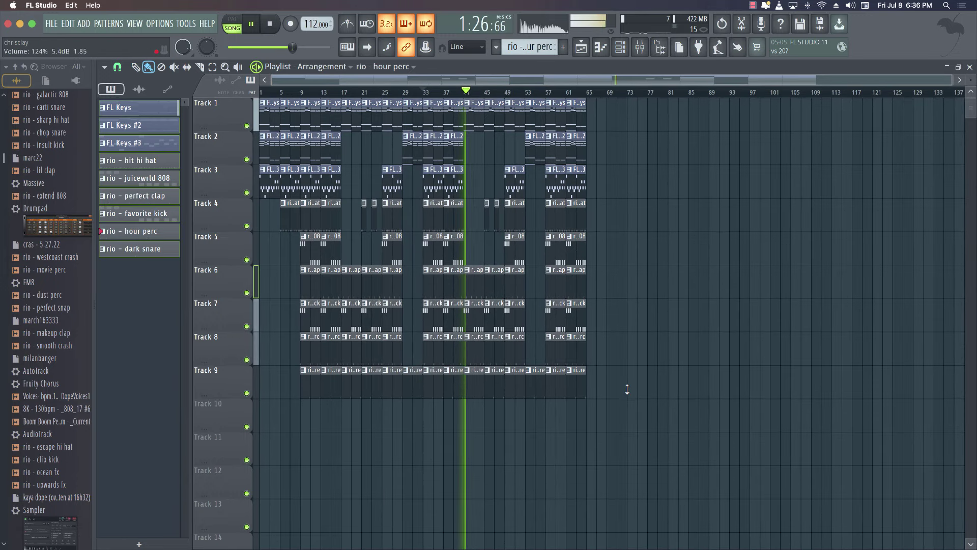
{"action": "left_click_drag", "start_coordinate": [627, 431], "coordinate": [479, 105]}
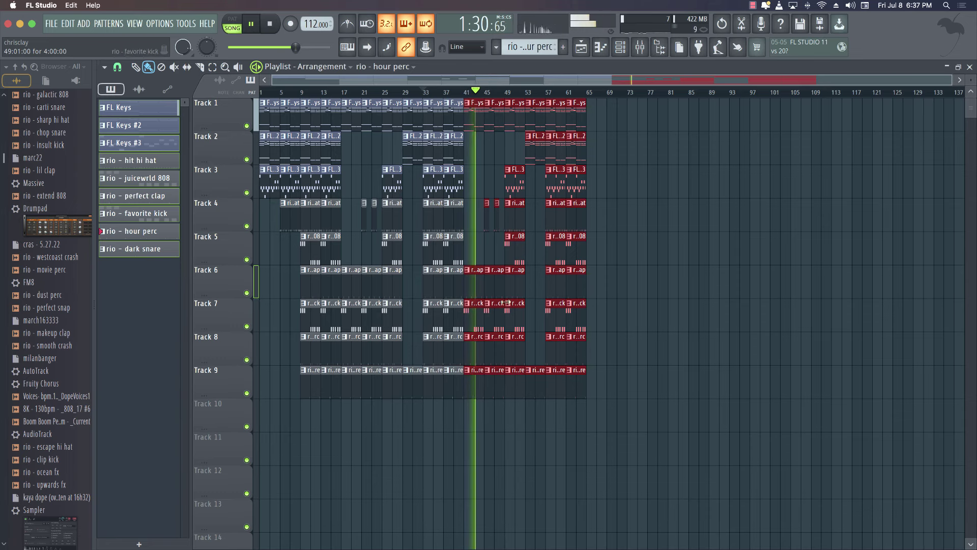
{"action": "left_click_drag", "start_coordinate": [475, 383], "coordinate": [600, 375]}
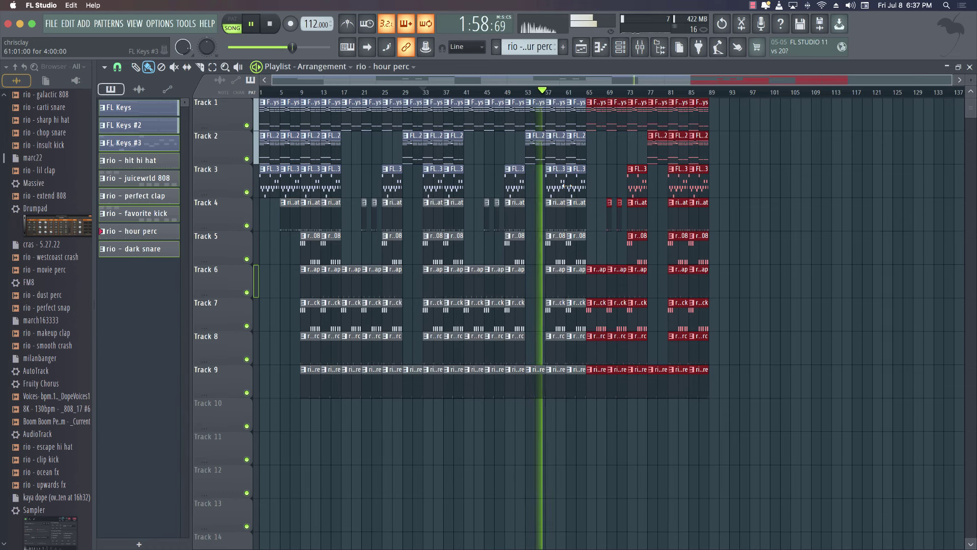
{"action": "scroll", "coordinate": [567, 186], "scroll_direction": "down", "scroll_amount": 1}
{"action": "scroll", "coordinate": [698, 239], "scroll_direction": "right", "scroll_amount": 2}
{"action": "scroll", "coordinate": [698, 239], "scroll_direction": "up", "scroll_amount": 1}
{"action": "left_click_drag", "start_coordinate": [696, 240], "coordinate": [660, 244]}
{"action": "left_click", "coordinate": [713, 208], "text": "super"}
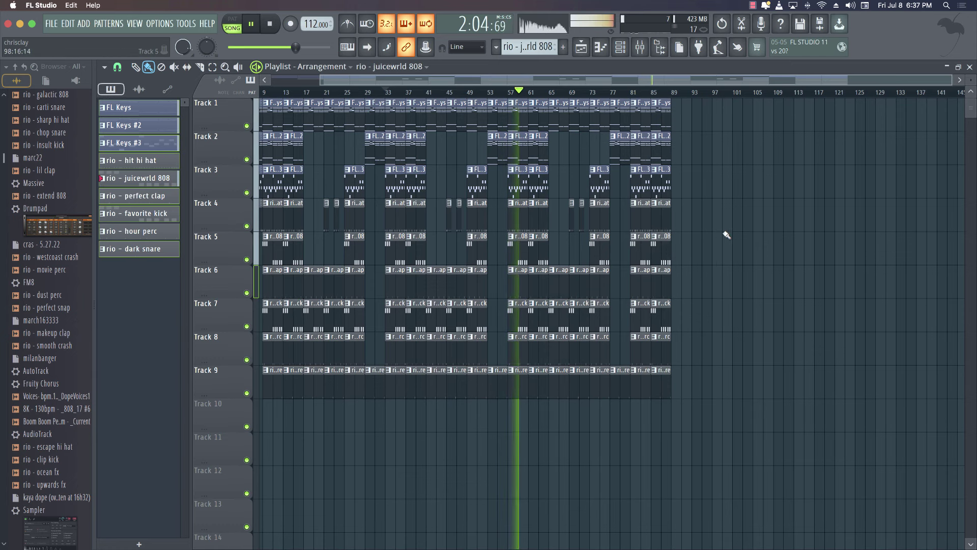
{"action": "scroll", "coordinate": [727, 232], "scroll_direction": "down", "scroll_amount": 1}
{"action": "scroll", "coordinate": [728, 232], "scroll_direction": "left", "scroll_amount": 1}
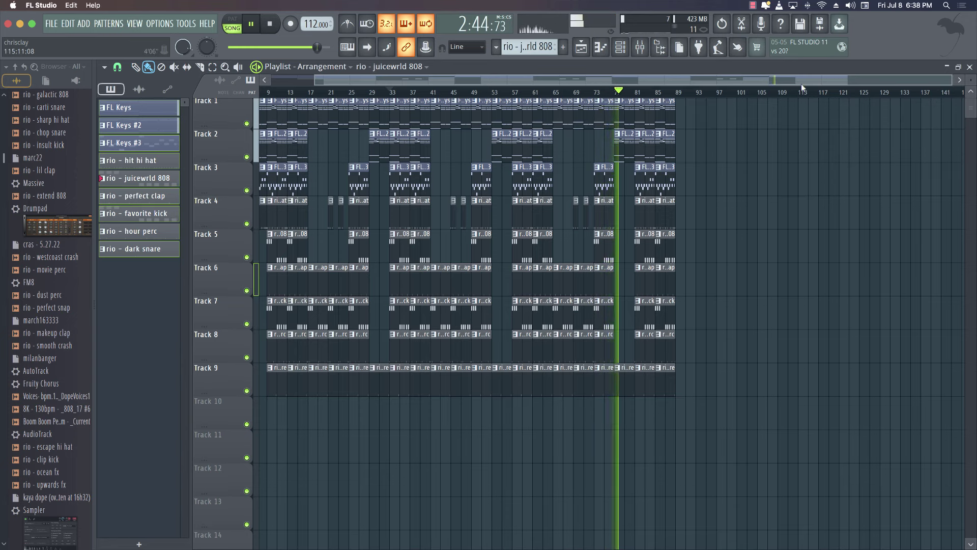
{"action": "left_click", "coordinate": [754, 5]}
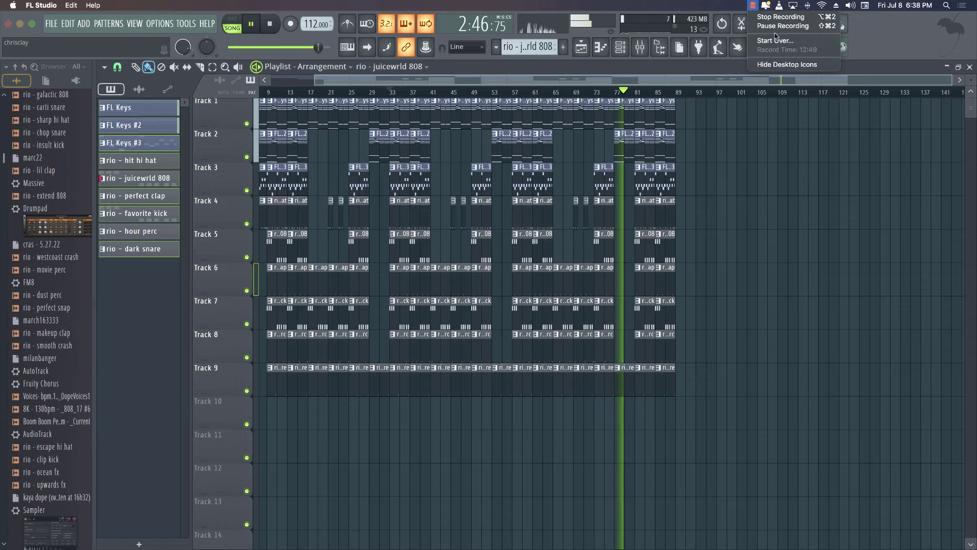
{"action": "left_click", "coordinate": [780, 16]}
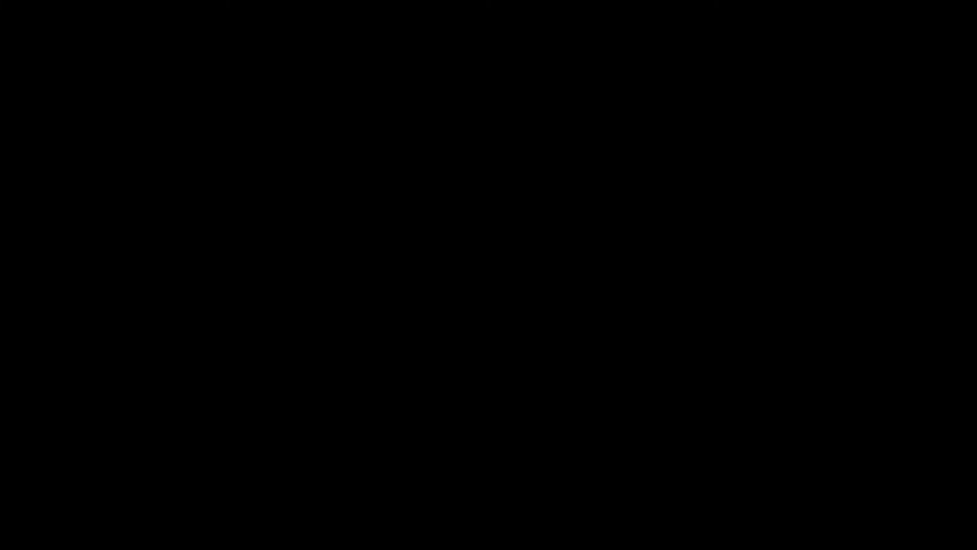